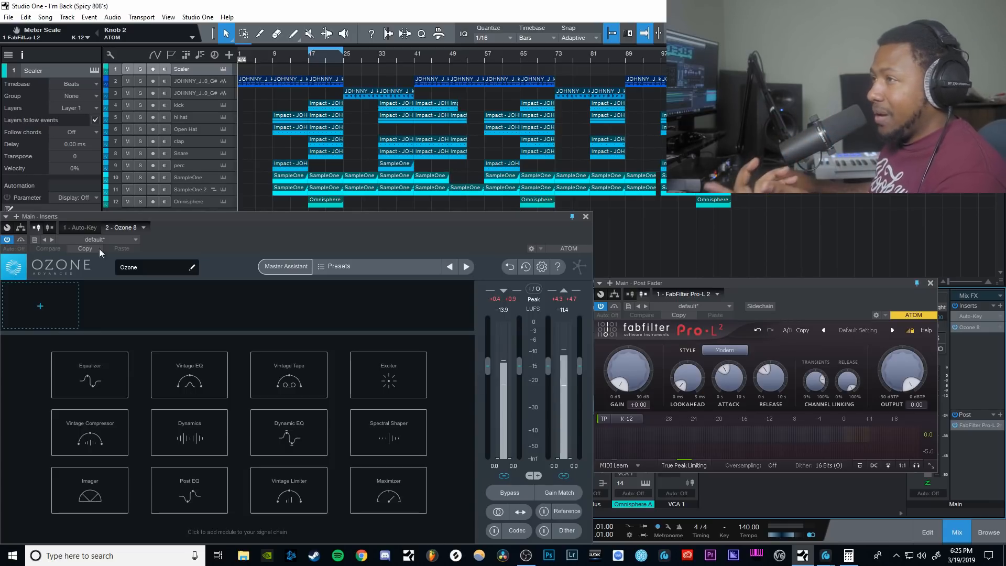
Step: Bypass all Ozone processing on the main channel and play the looped section to hear the mix without it
{"action": "left_click", "coordinate": [523, 493]}
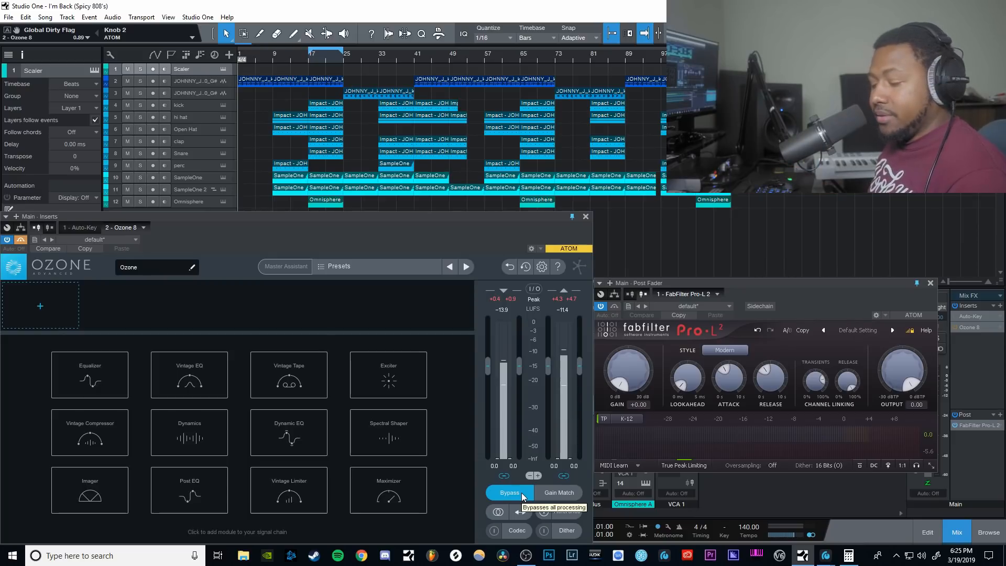
{"action": "key", "text": "space"}
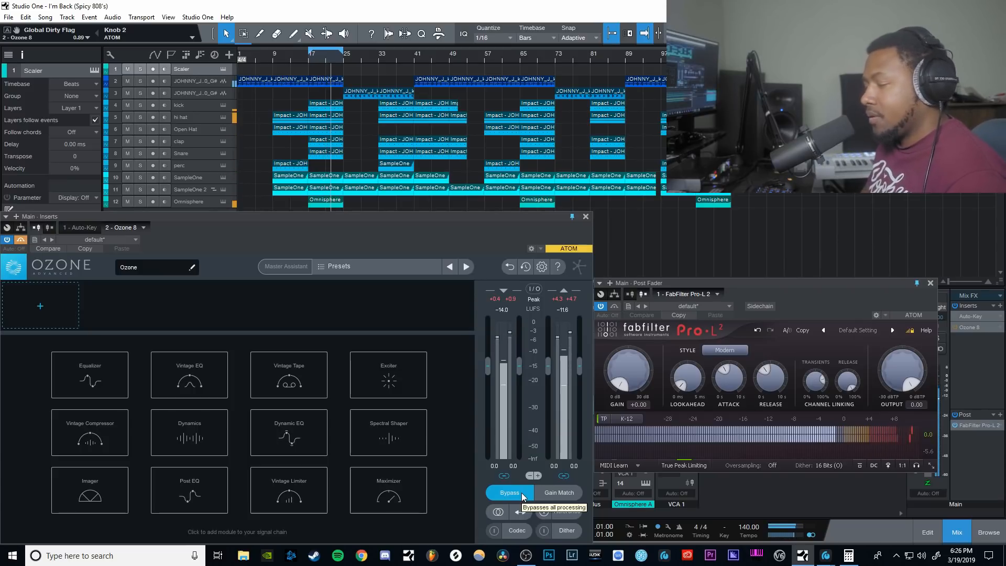
{"action": "key", "text": "space"}
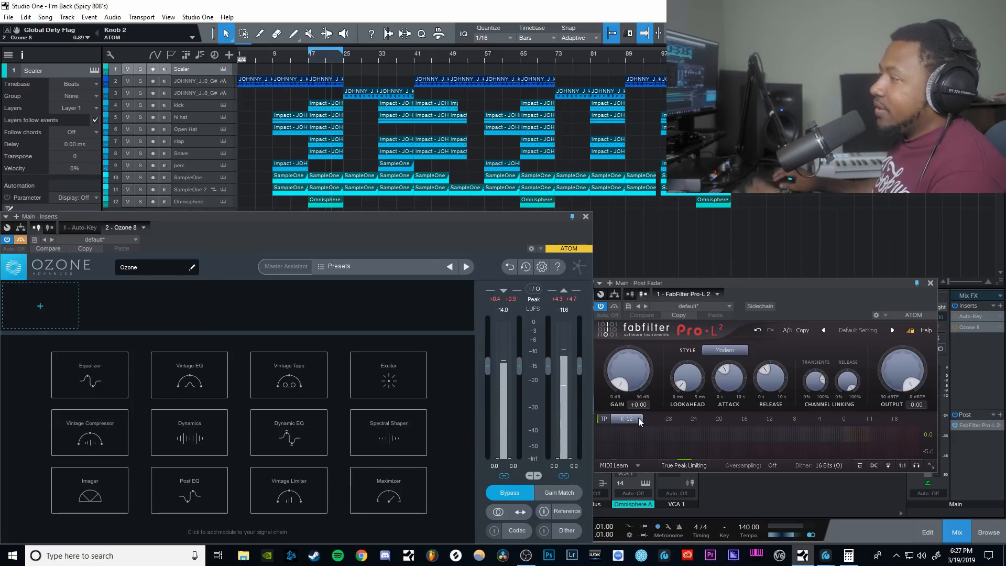
{"action": "key", "text": "space"}
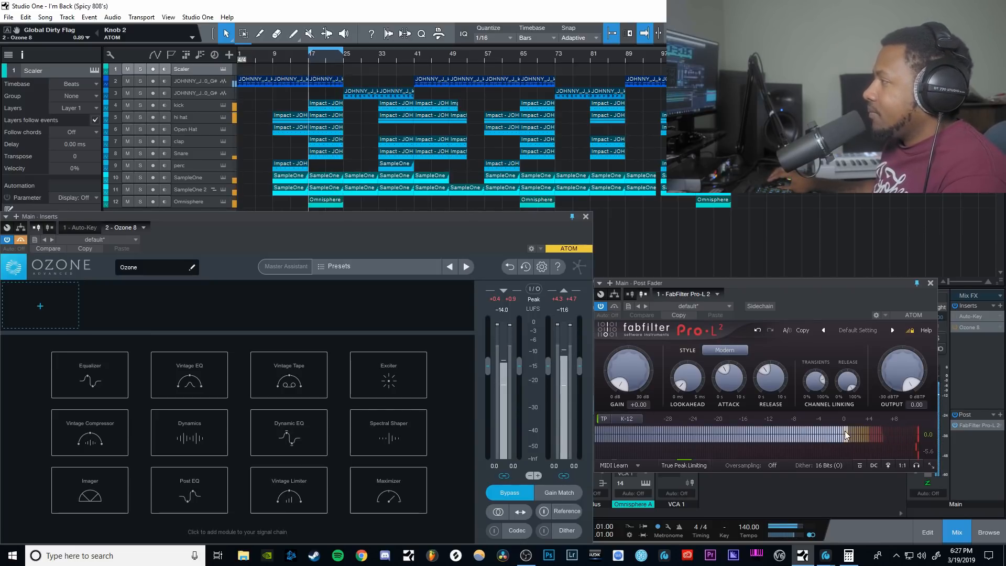
Step: Audition the loop with the Pro-L 2 meter scale at -16 dB, and switch the scale to Loudness
{"action": "left_click", "coordinate": [627, 419]}
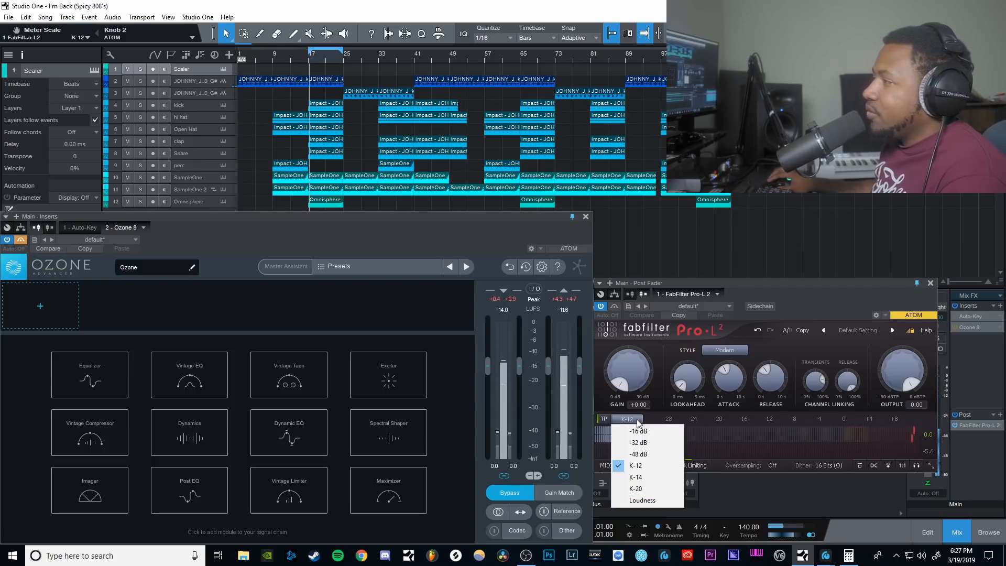
{"action": "left_click", "coordinate": [641, 431]}
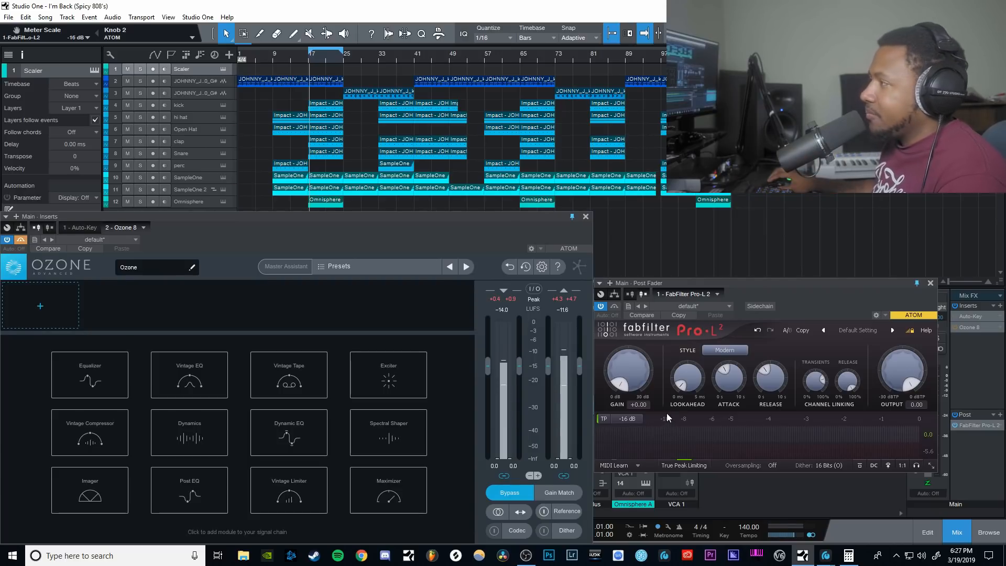
{"action": "key", "text": "space"}
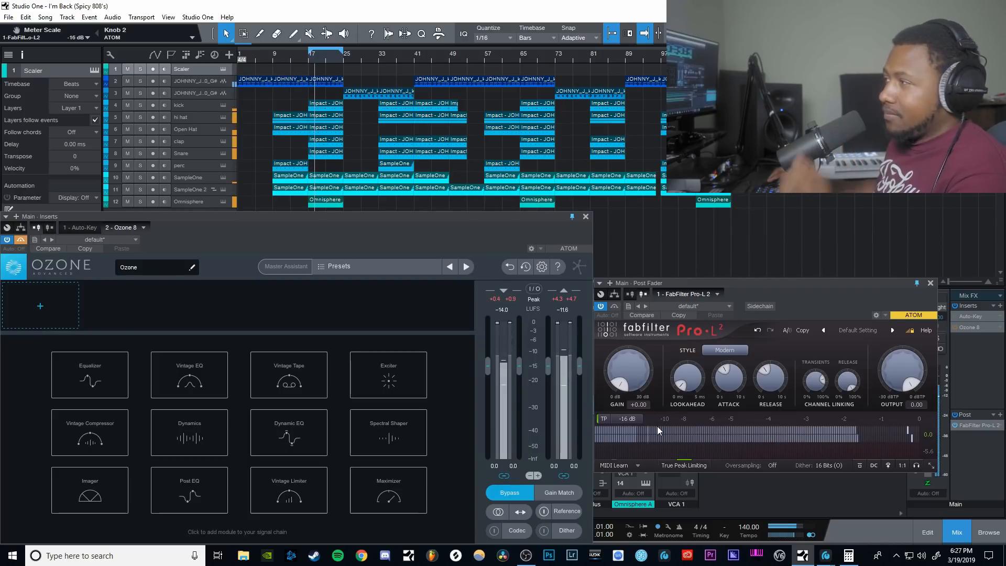
{"action": "key", "text": "space"}
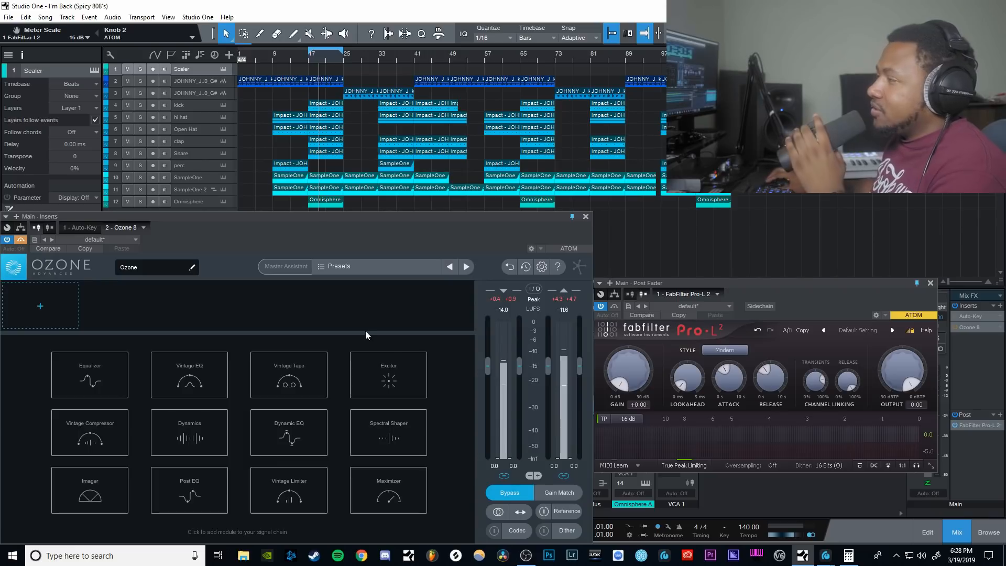
{"action": "left_click", "coordinate": [625, 420]}
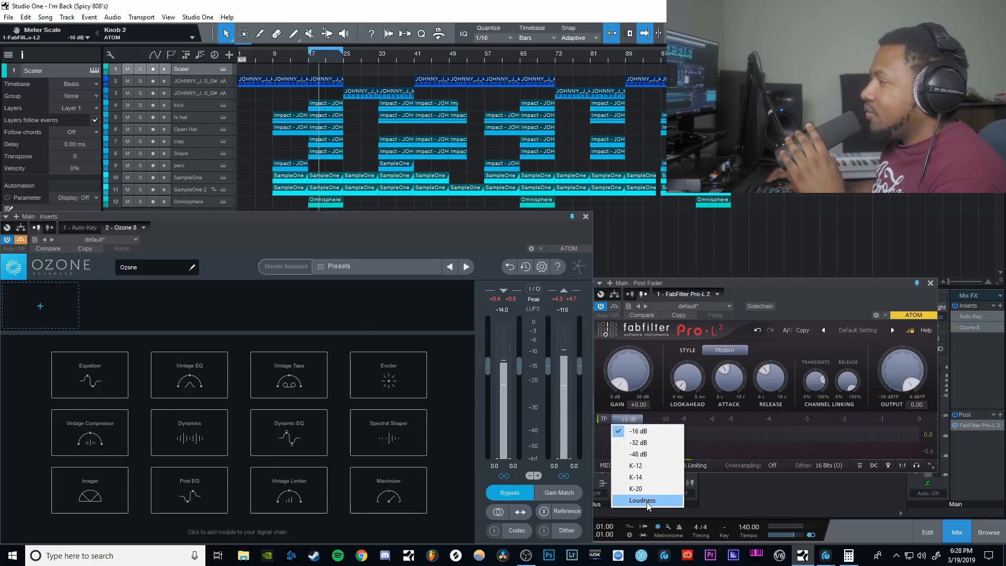
{"action": "left_click", "coordinate": [644, 501]}
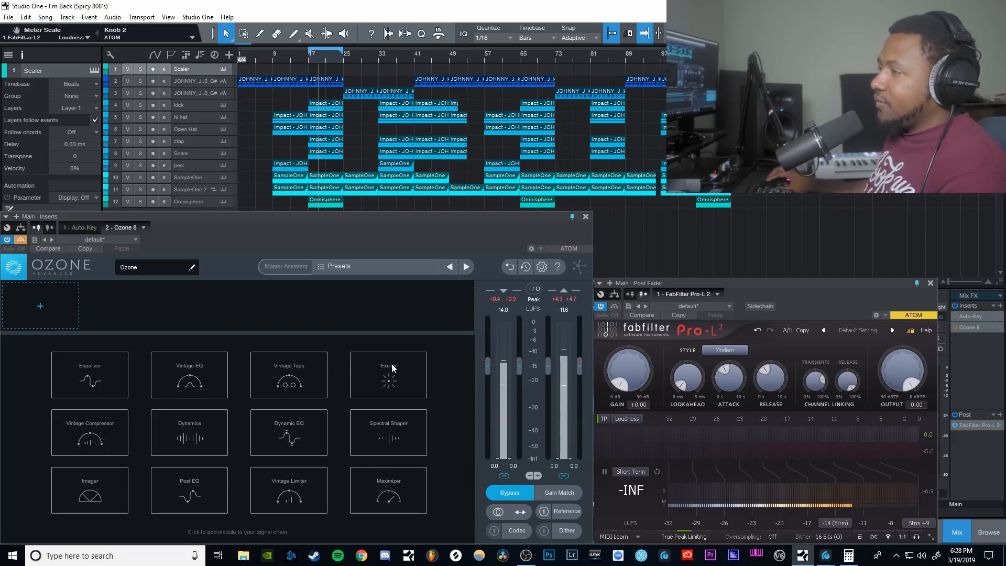
Step: Add a Maximizer module to Ozone with the bypass turned off, and set its ceiling to -0.3 dB
{"action": "left_click", "coordinate": [420, 492]}
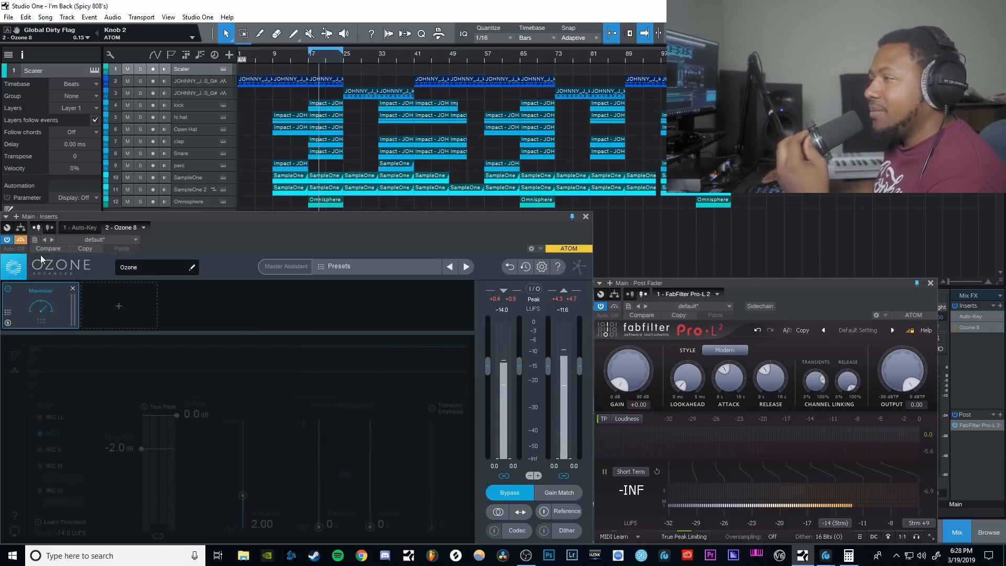
{"action": "left_click", "coordinate": [504, 494]}
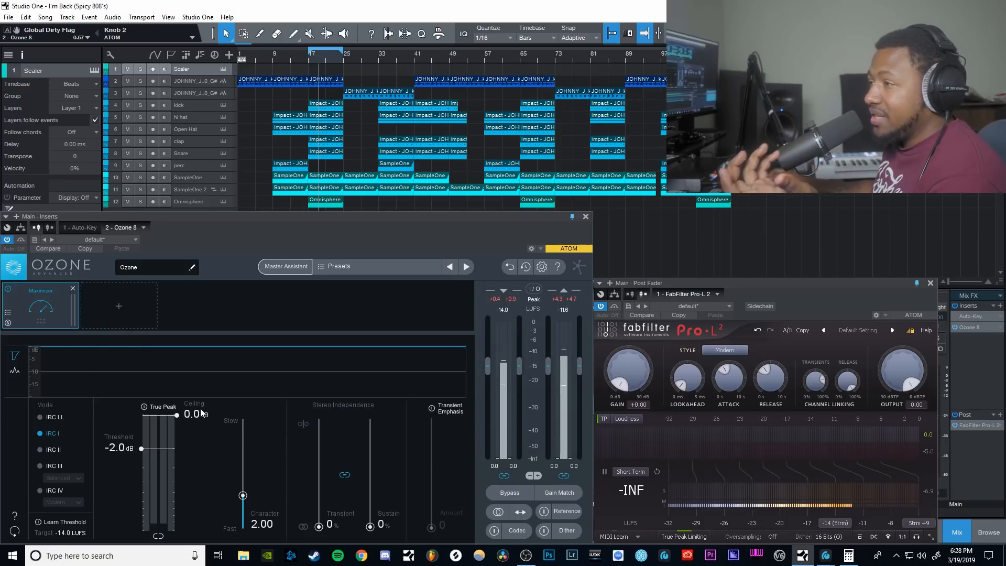
{"action": "left_click_drag", "start_coordinate": [201, 414], "coordinate": [205, 423]}
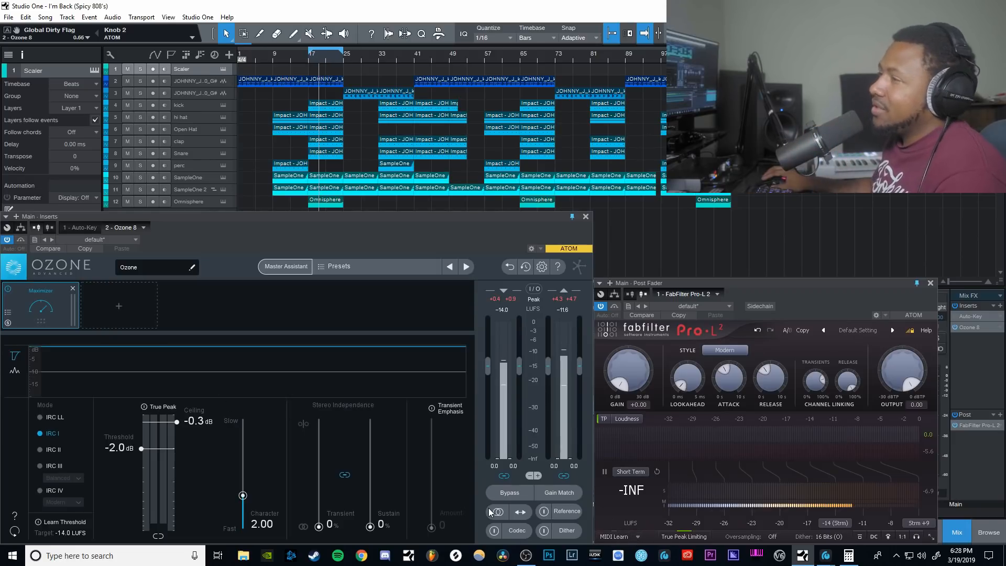
Step: Set the Maximizer to IRC IV mode and lower its threshold to -5 dB while the loop plays
{"action": "key", "text": "space"}
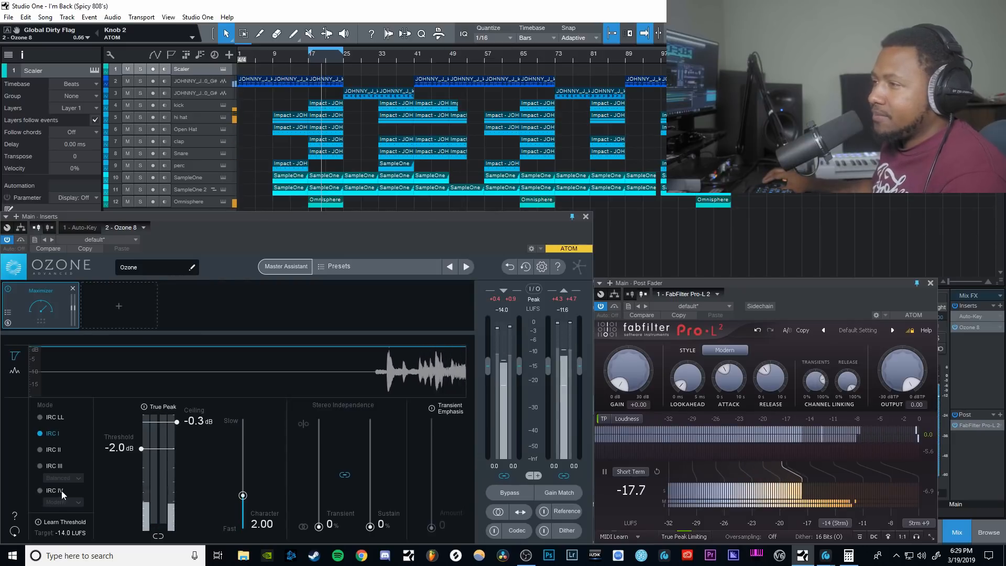
{"action": "left_click", "coordinate": [40, 491]}
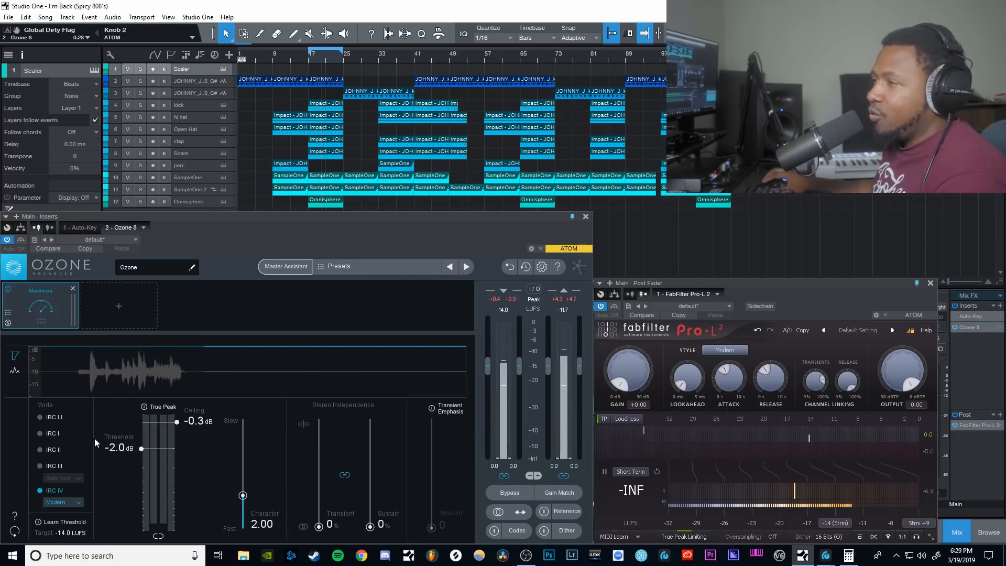
{"action": "key", "text": "space"}
{"action": "left_click_drag", "start_coordinate": [116, 448], "coordinate": [125, 465]}
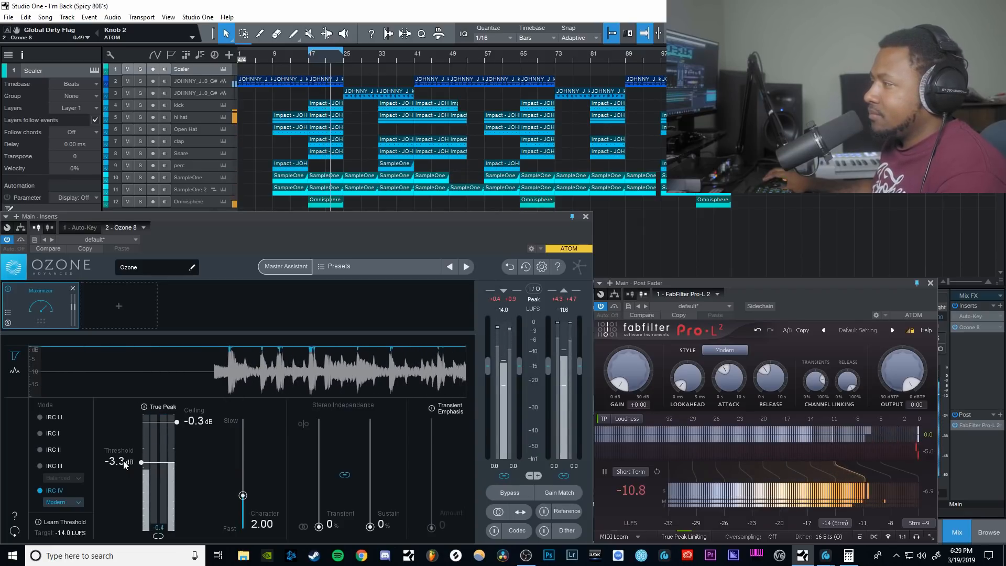
{"action": "left_click_drag", "start_coordinate": [124, 464], "coordinate": [124, 476]}
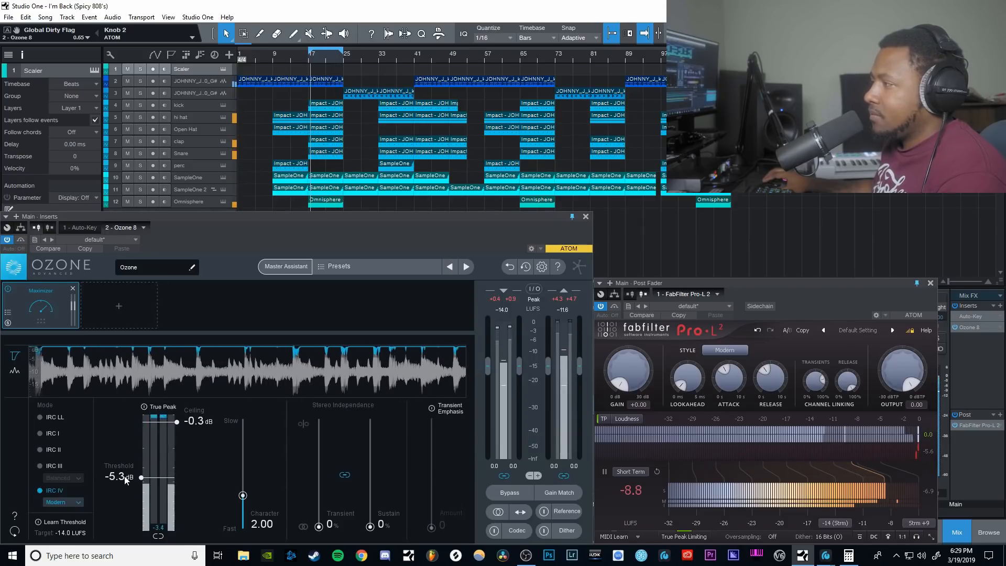
{"action": "double_click", "coordinate": [126, 477]}
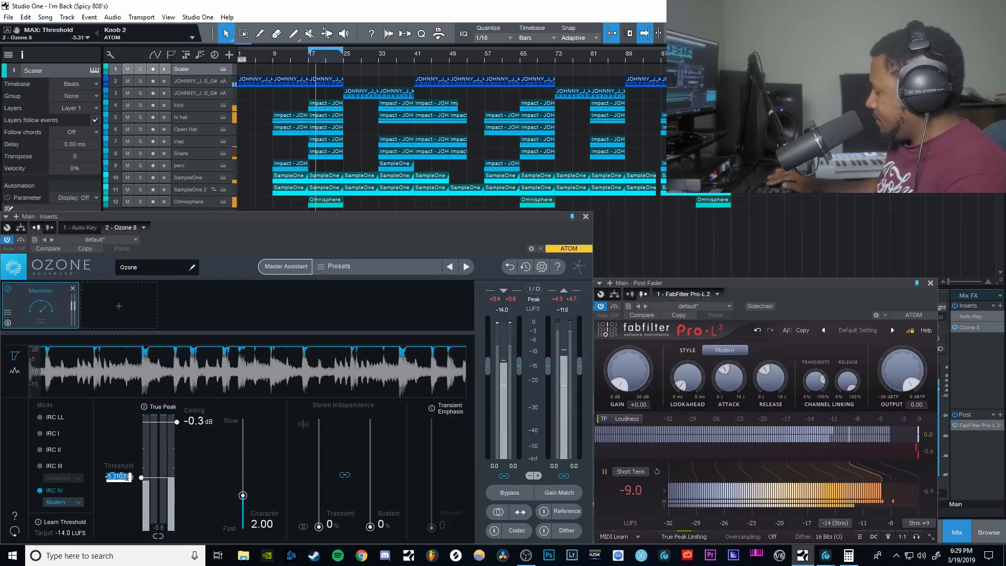
{"action": "type", "text": "-5"}
{"action": "key", "text": "Return"}
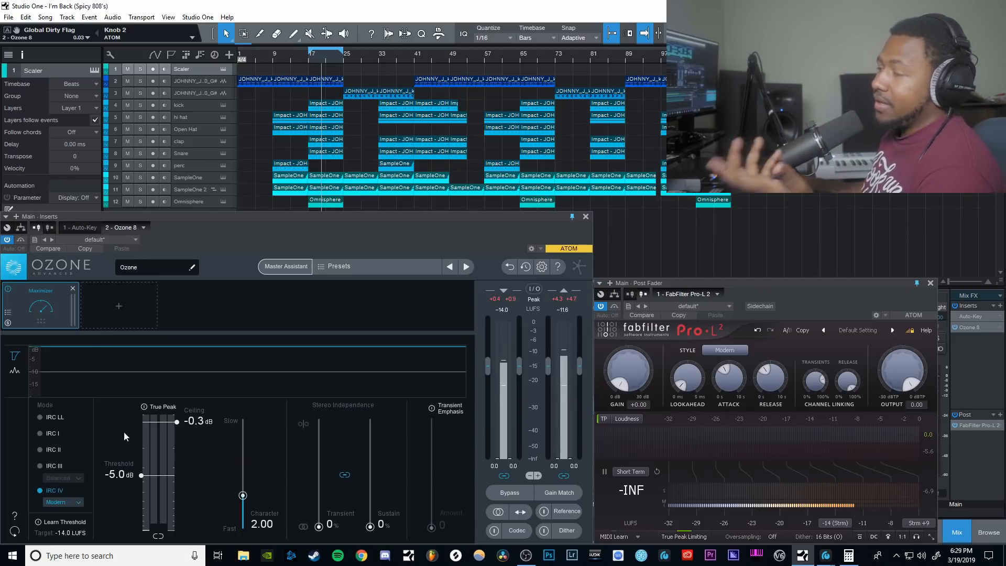
Step: Add a Dynamics module after the Maximizer and remove its extra bands so a single band covers the full spectrum
{"action": "left_click", "coordinate": [131, 314]}
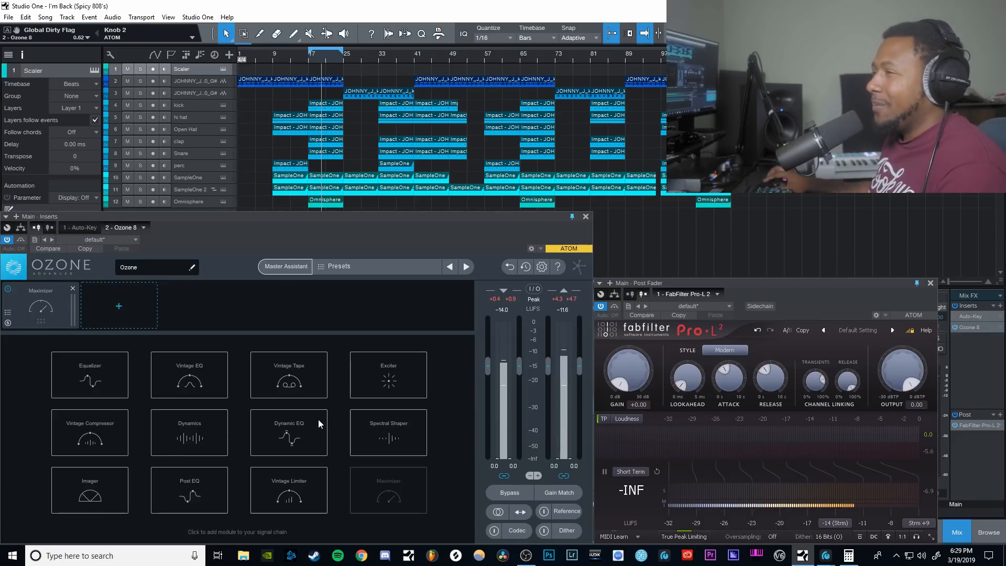
{"action": "left_click", "coordinate": [187, 425]}
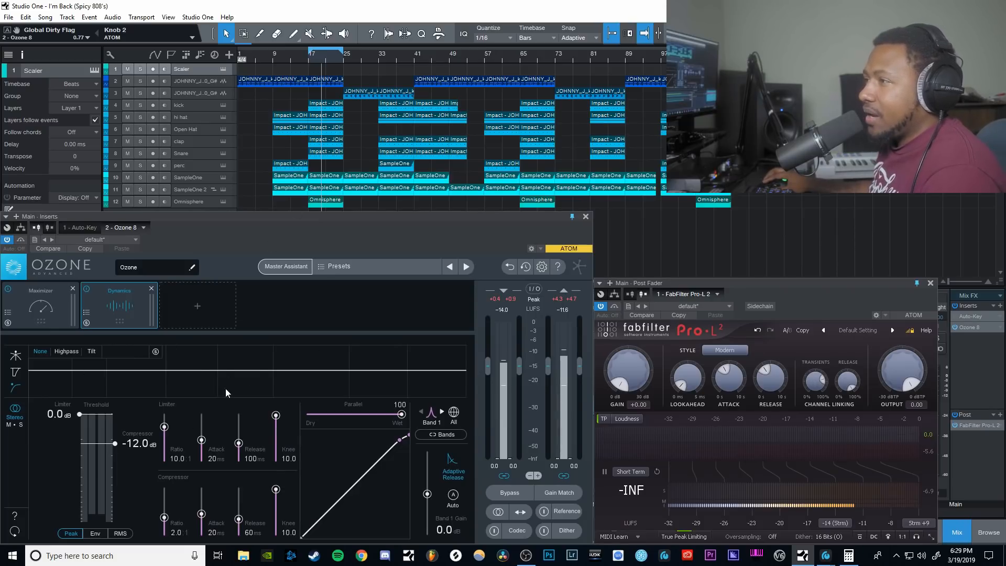
{"action": "left_click", "coordinate": [17, 358]}
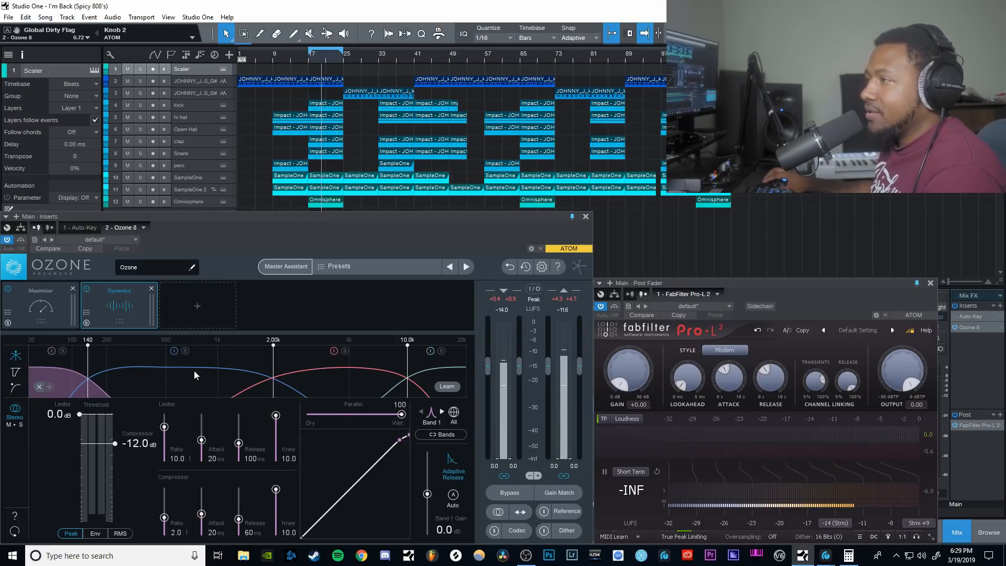
{"action": "left_click", "coordinate": [419, 373]}
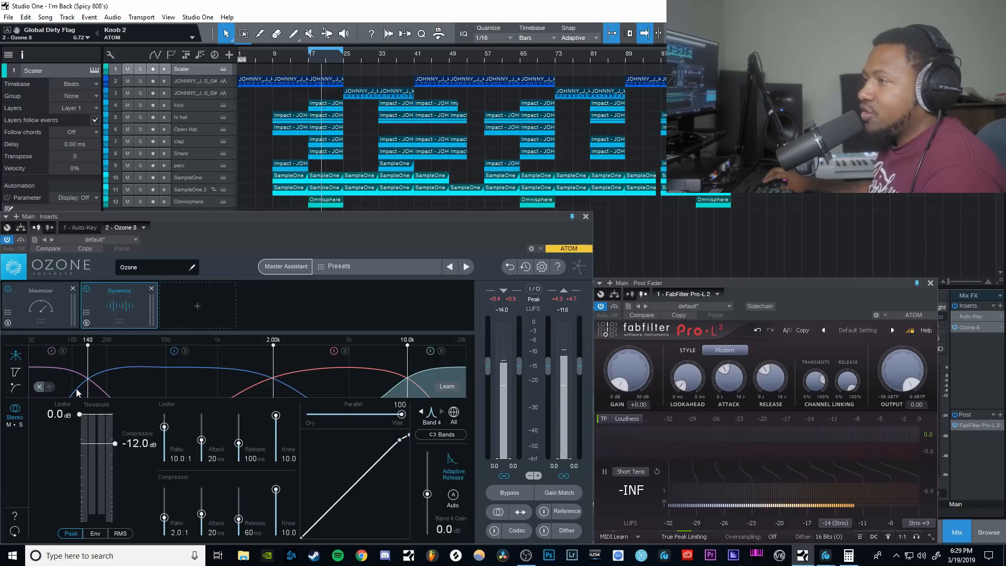
{"action": "left_click", "coordinate": [39, 387]}
{"action": "left_click", "coordinate": [39, 386]}
{"action": "left_click", "coordinate": [39, 387]}
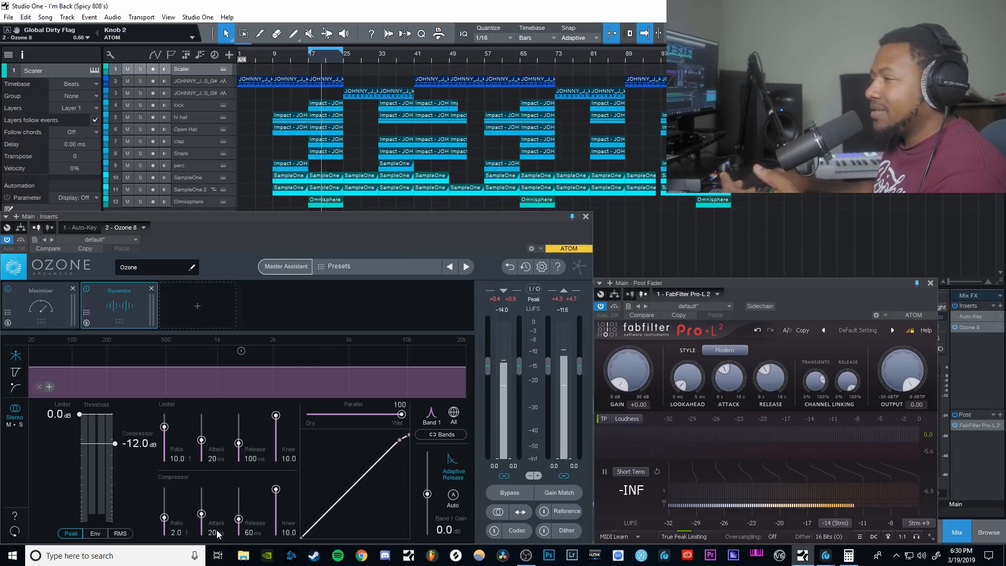
Step: Set the Dynamics compressor's attack to 30 ms
{"action": "double_click", "coordinate": [213, 532]}
{"action": "type", "text": "30"}
{"action": "key", "text": "Return"}
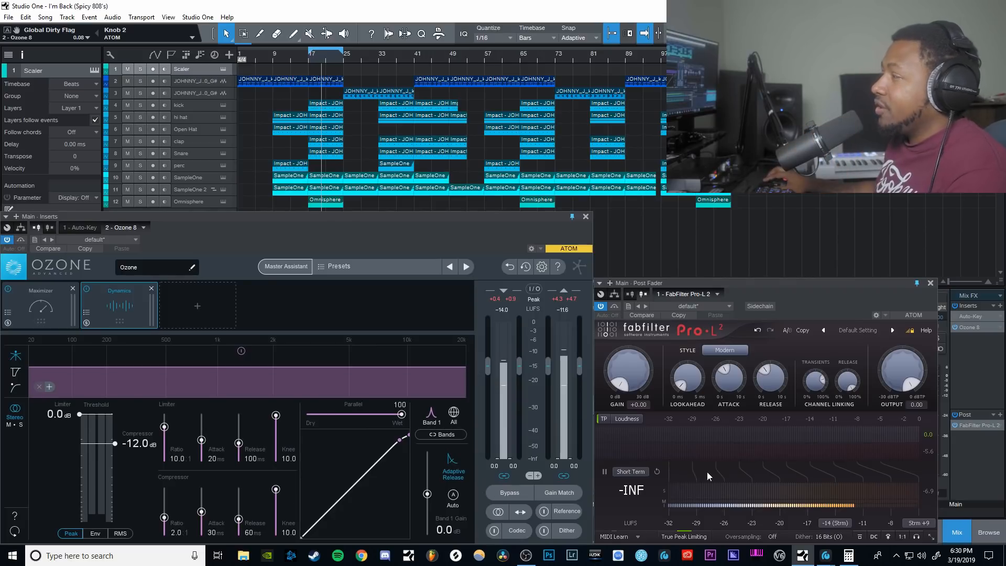
Step: Switch to Calculator and try to divide 60000 by the song tempo of 140
{"action": "left_click", "coordinate": [848, 555]}
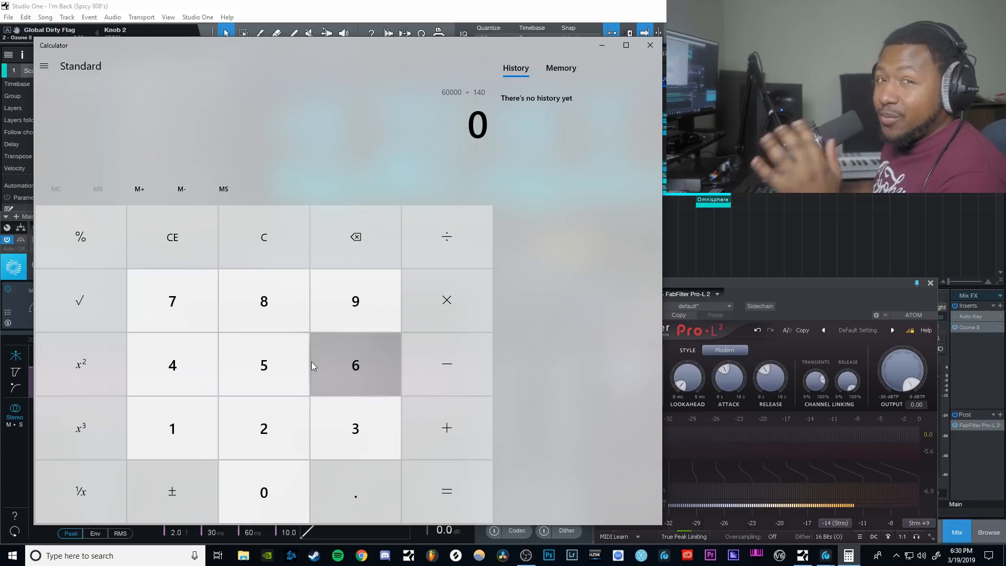
{"action": "left_click", "coordinate": [355, 366]}
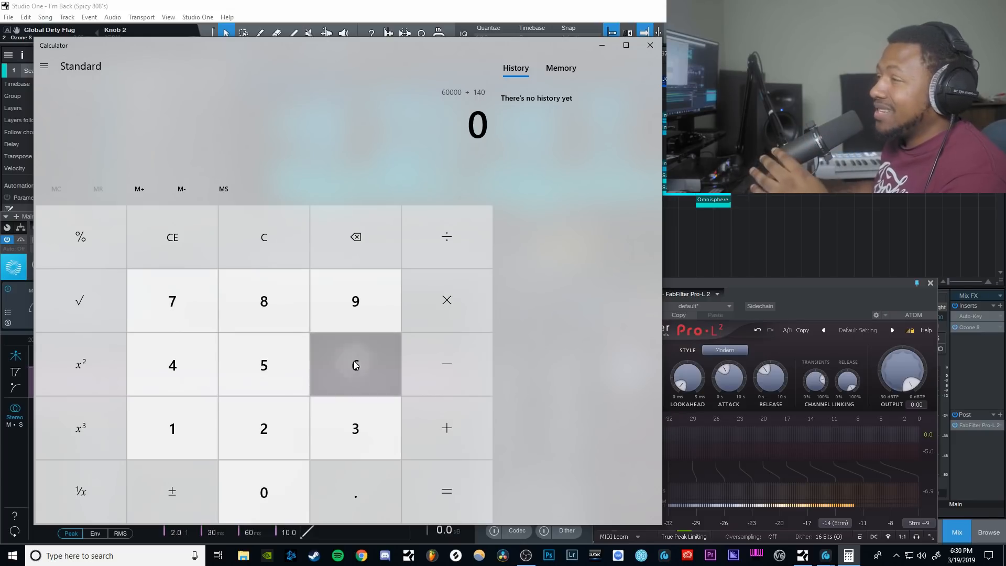
{"action": "left_click", "coordinate": [294, 474]}
{"action": "left_click", "coordinate": [294, 475]}
{"action": "left_click", "coordinate": [294, 475]}
{"action": "left_click", "coordinate": [294, 474]}
{"action": "left_click", "coordinate": [449, 256]}
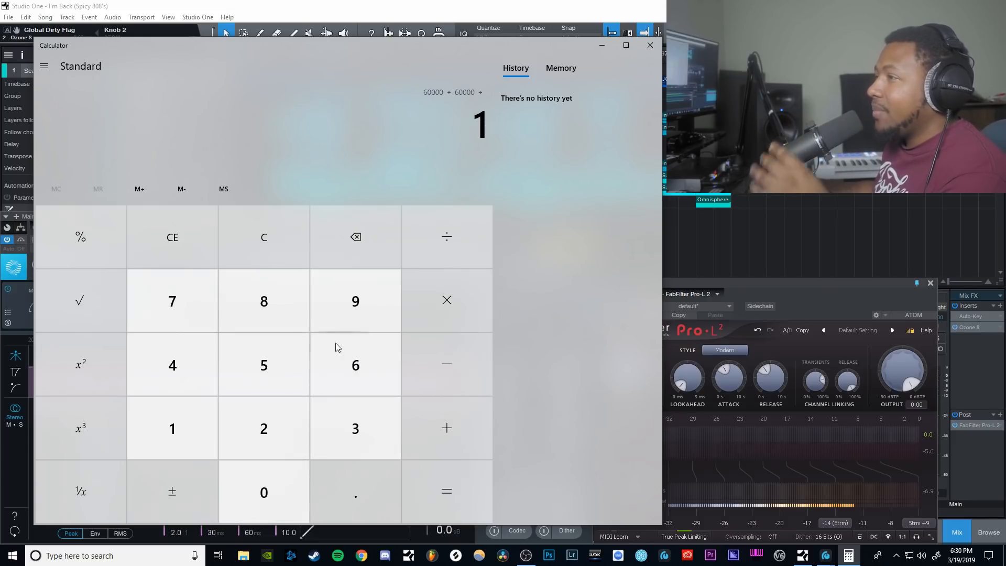
{"action": "left_click", "coordinate": [194, 422]}
{"action": "left_click", "coordinate": [194, 365]}
{"action": "left_click", "coordinate": [264, 490]}
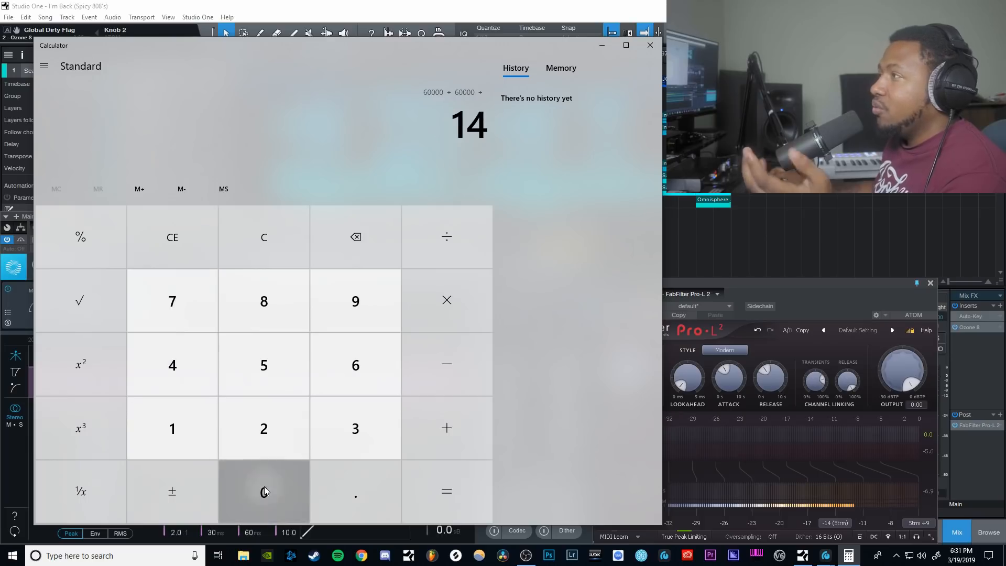
{"action": "left_click", "coordinate": [441, 495]}
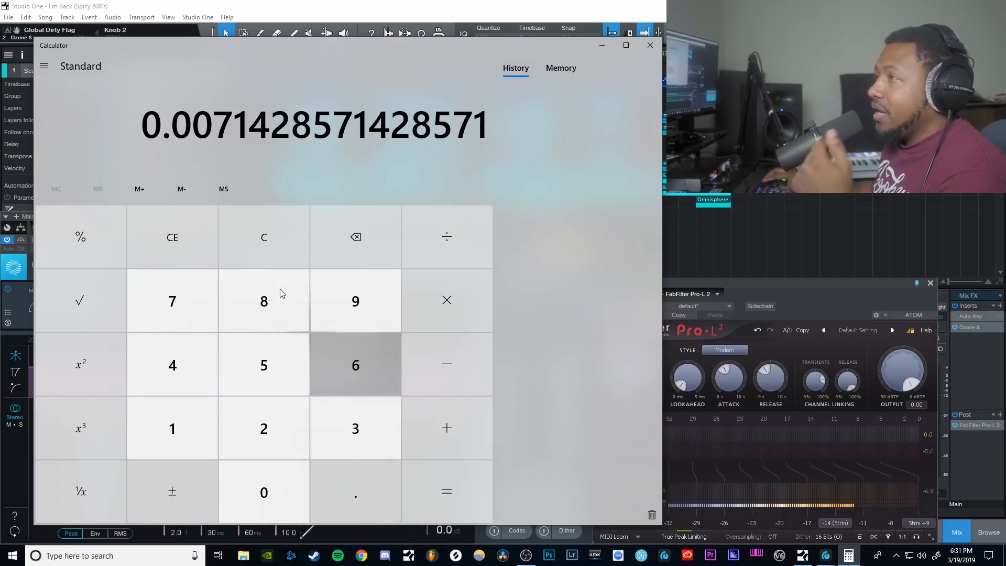
{"action": "left_click", "coordinate": [184, 243]}
{"action": "left_click", "coordinate": [604, 118]}
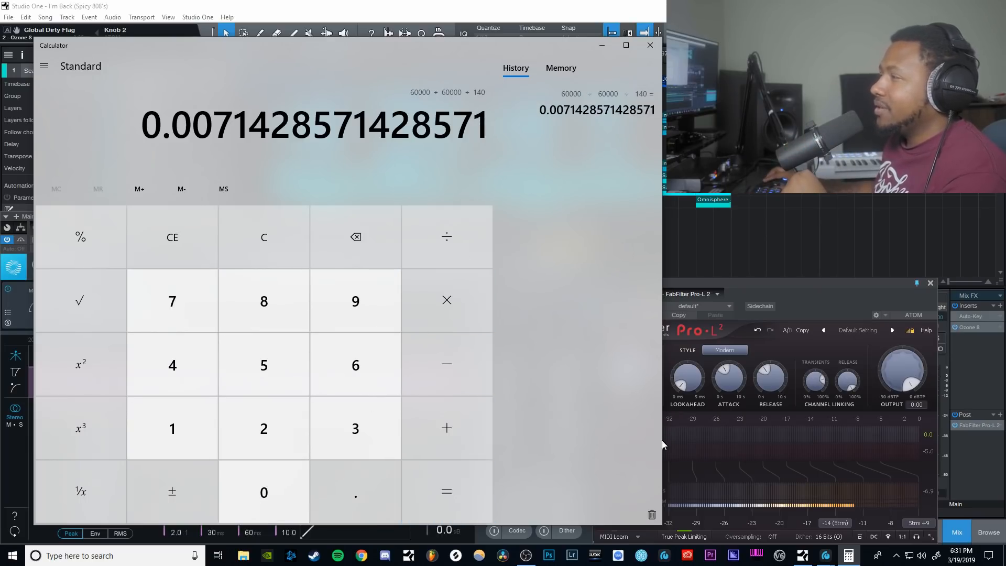
Step: Clear the Calculator history, divide 60000 by 140 to get the beat length in milliseconds, and return to Studio One
{"action": "left_click", "coordinate": [651, 516]}
{"action": "type", "text": "600000"}
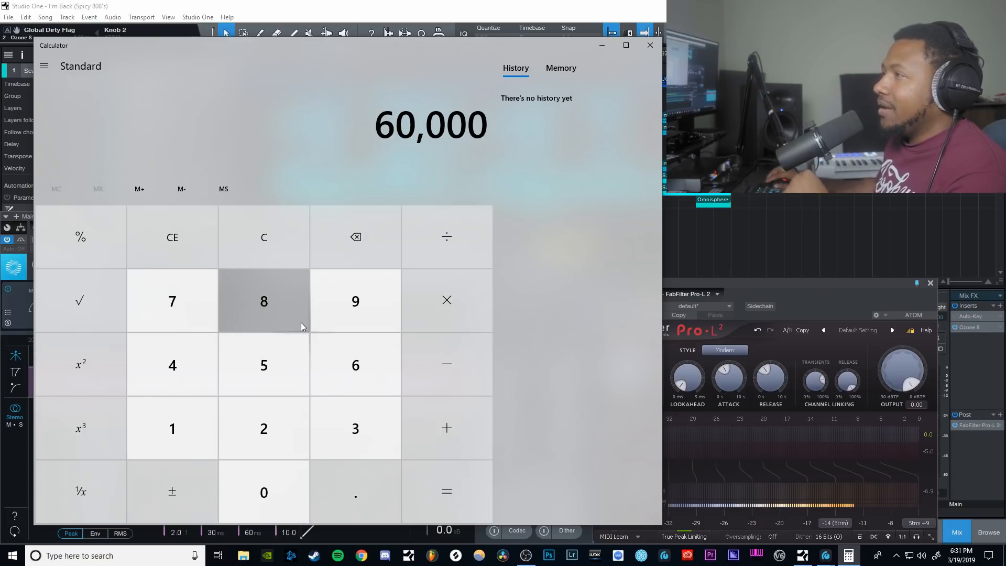
{"action": "left_click", "coordinate": [448, 248]}
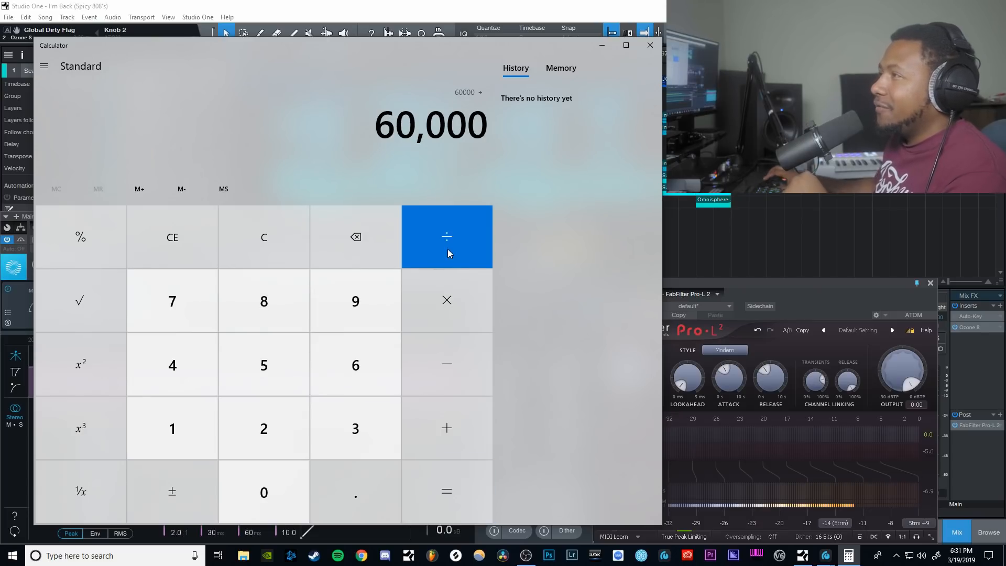
{"action": "left_click", "coordinate": [195, 420]}
{"action": "left_click", "coordinate": [186, 376]}
{"action": "left_click", "coordinate": [285, 492]}
{"action": "left_click", "coordinate": [438, 487]}
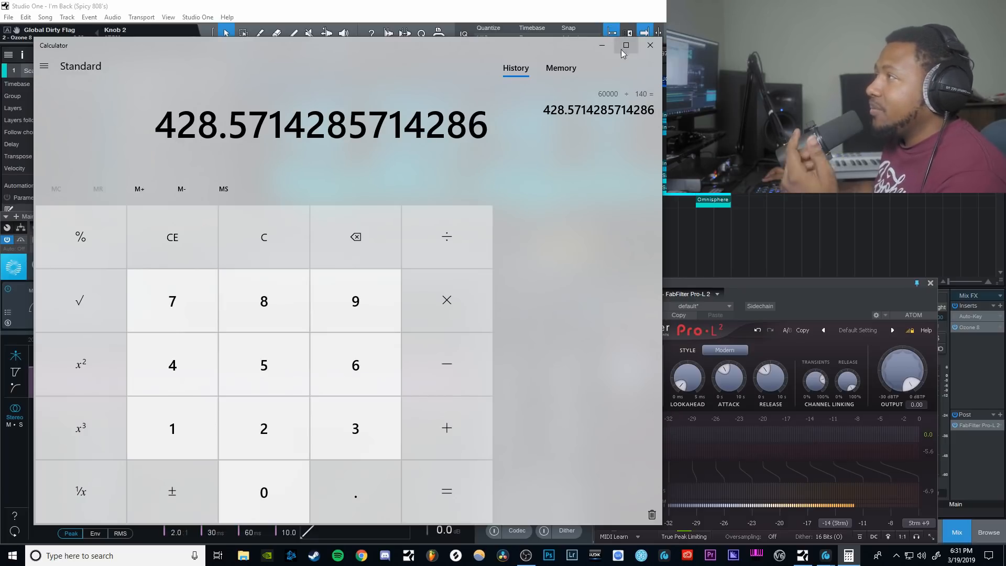
{"action": "left_click", "coordinate": [602, 45]}
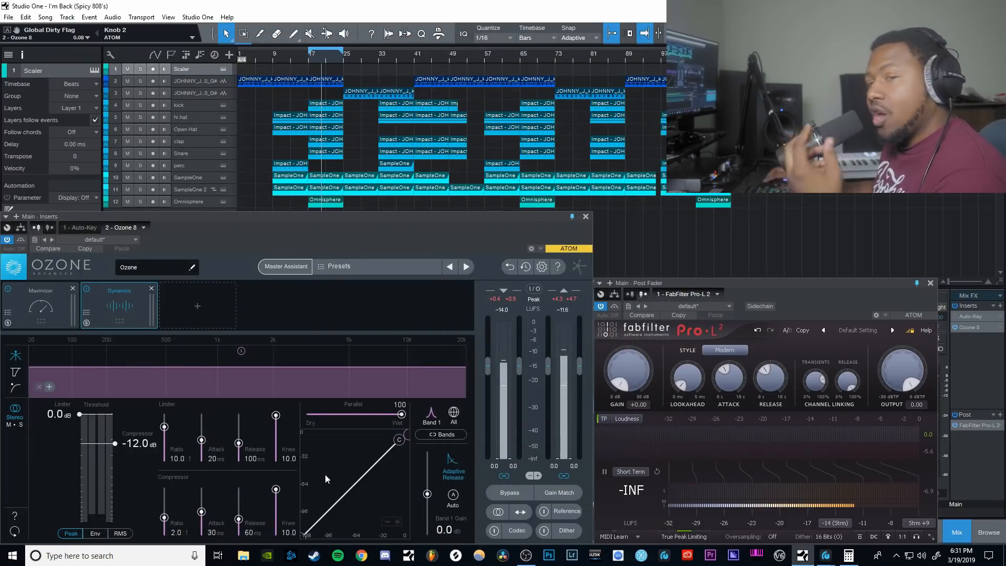
Step: Set the Dynamics compressor's release to 428 ms
{"action": "double_click", "coordinate": [250, 532]}
{"action": "type", "text": "4"}
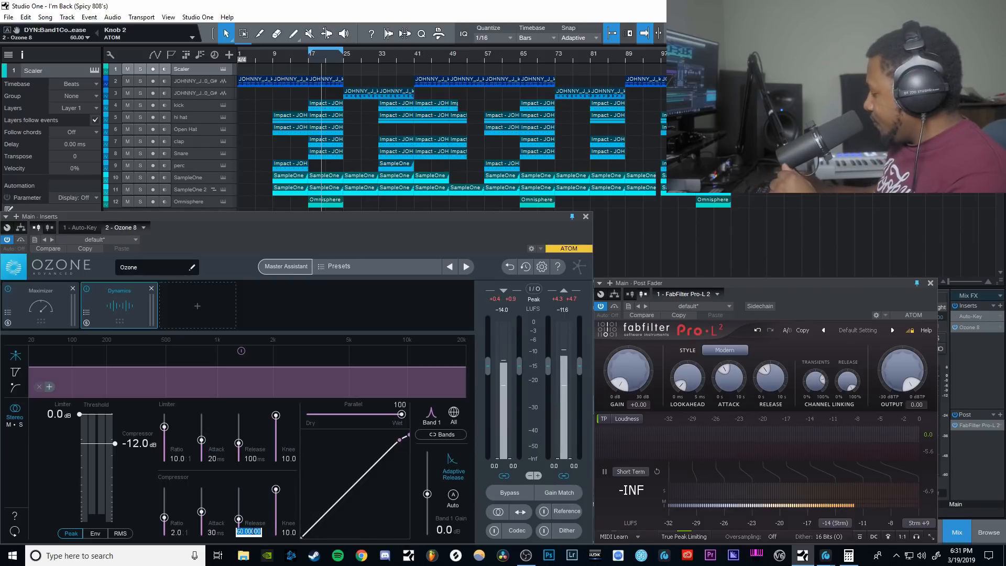
{"action": "type", "text": "28"}
{"action": "key", "text": "Return"}
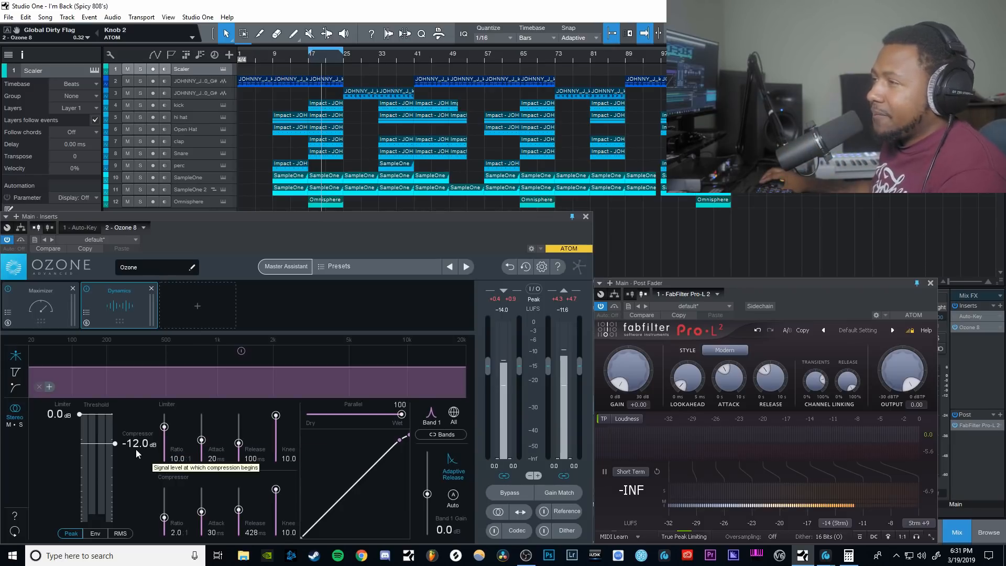
Step: Raise the compressor threshold to -10 dB during playback and move the Dynamics module ahead of the Maximizer
{"action": "key", "text": "space"}
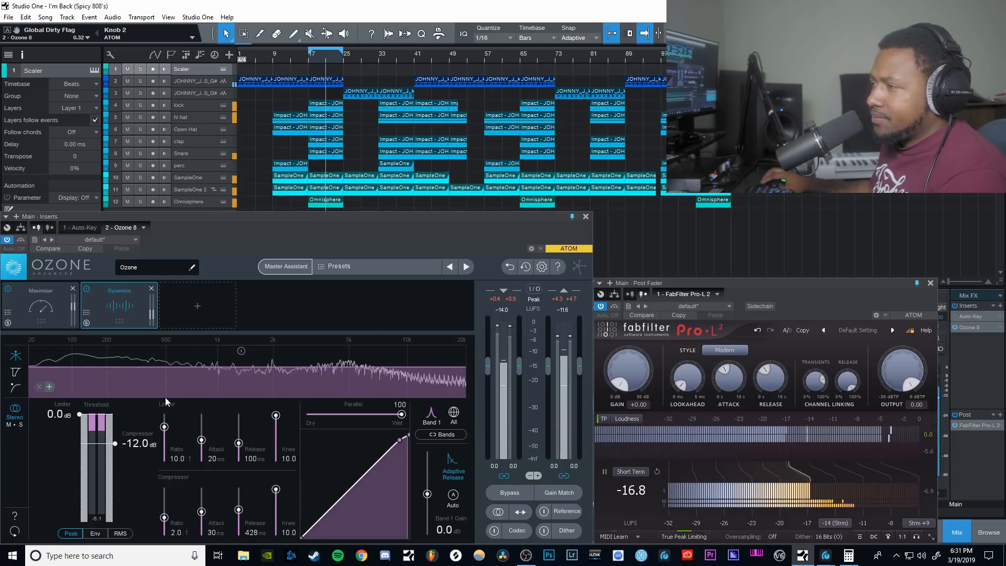
{"action": "scroll", "coordinate": [137, 445], "scroll_direction": "up", "scroll_amount": 2}
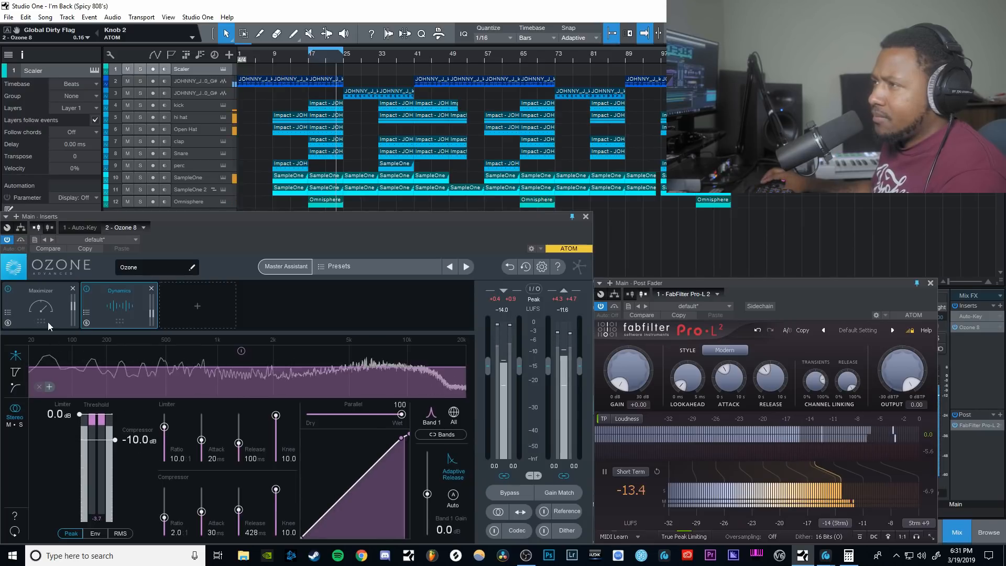
{"action": "left_click_drag", "start_coordinate": [48, 321], "coordinate": [118, 307]}
{"action": "left_click", "coordinate": [64, 303]}
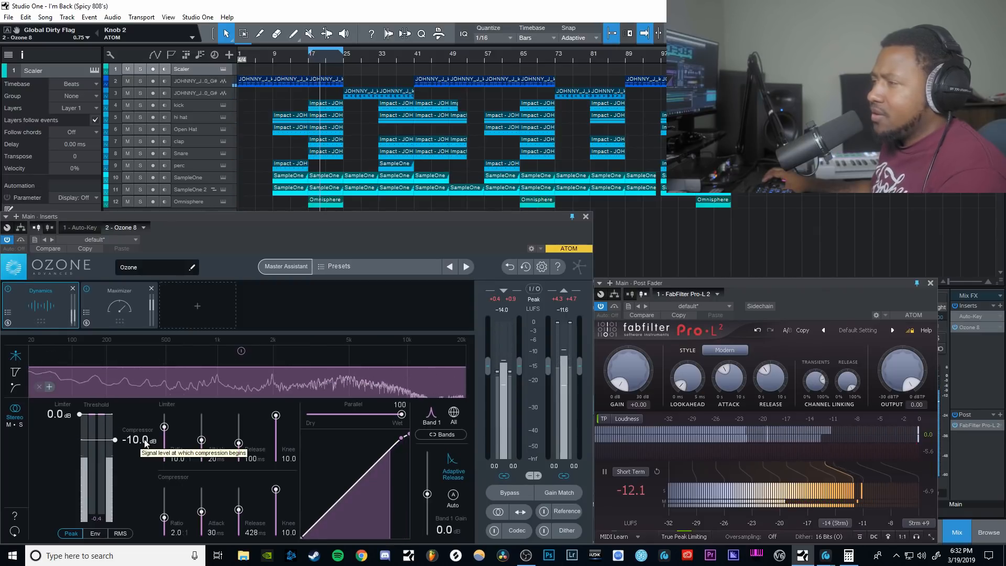
{"action": "key", "text": "space"}
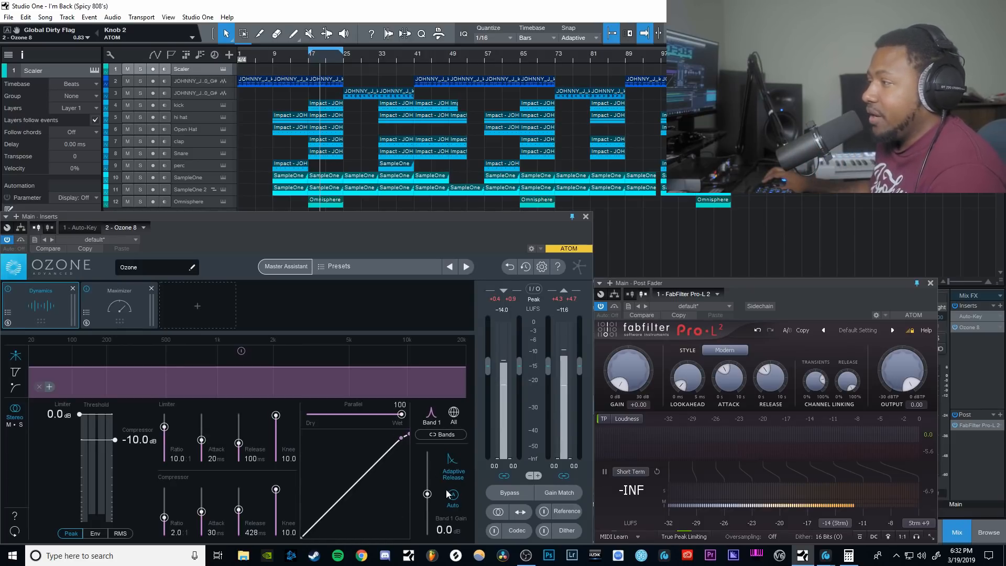
Step: Play the loop, set the Dynamics detection filter to a 200 Hz highpass, and return to the crossover view
{"action": "key", "text": "space"}
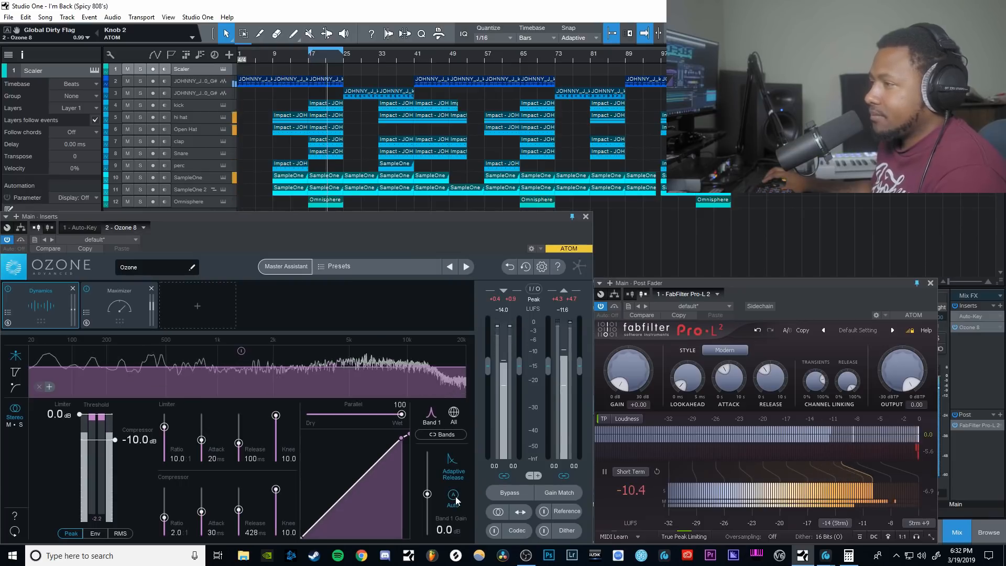
{"action": "key", "text": "space"}
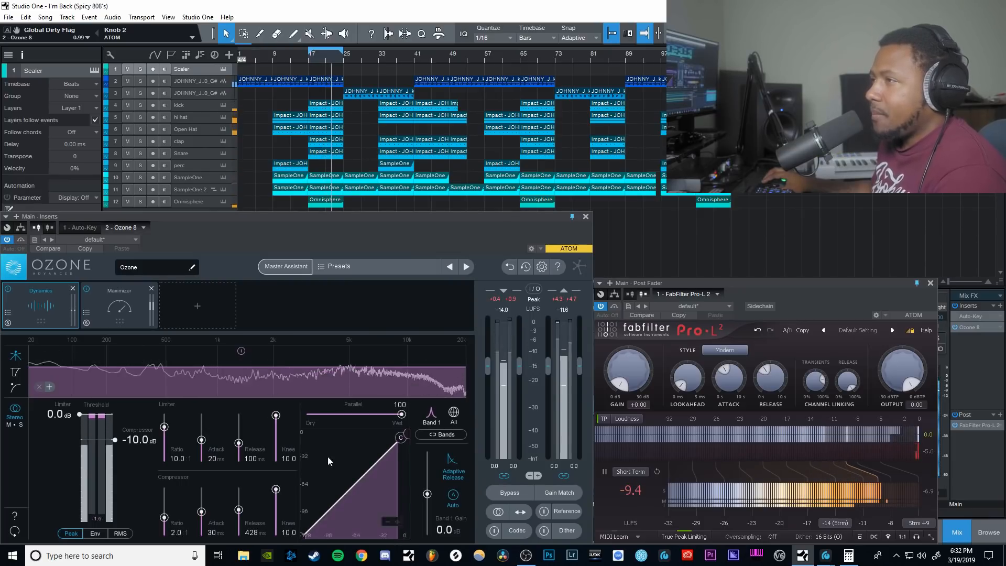
{"action": "left_click", "coordinate": [15, 388]}
{"action": "left_click", "coordinate": [75, 351]}
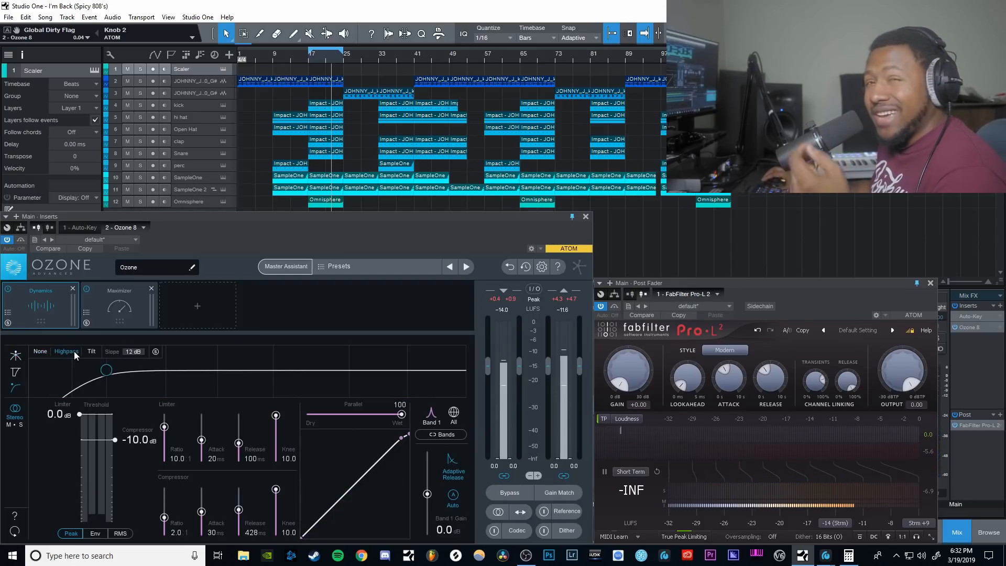
{"action": "left_click", "coordinate": [106, 371]}
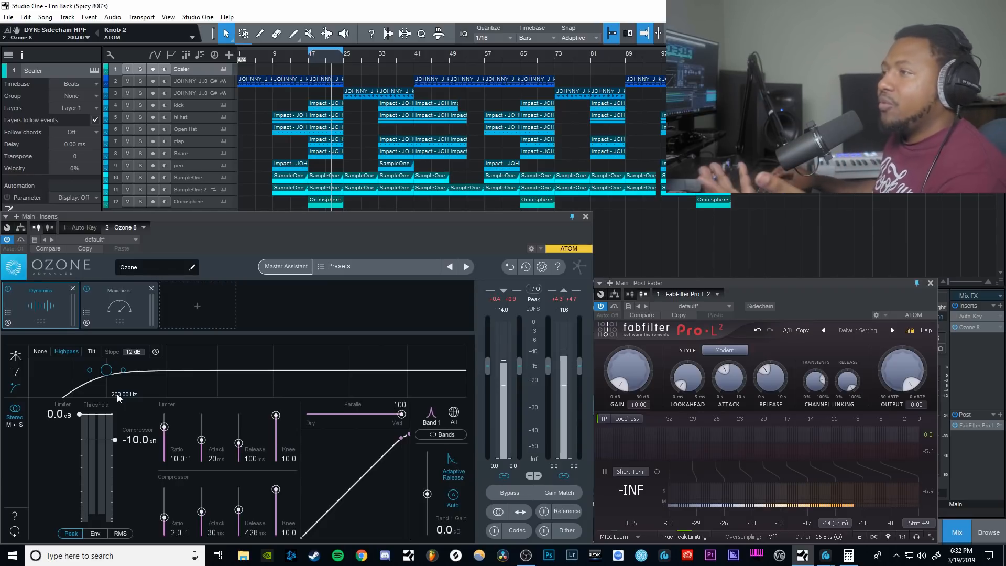
{"action": "left_click", "coordinate": [17, 357]}
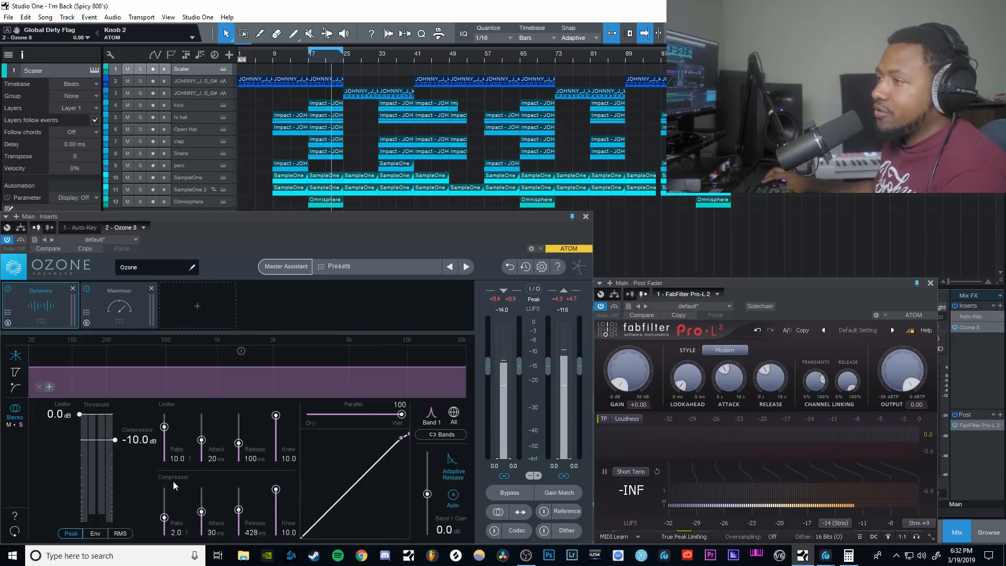
Step: Play the loop and audition the Dynamics detection filter against the spectrum
{"action": "key", "text": "space"}
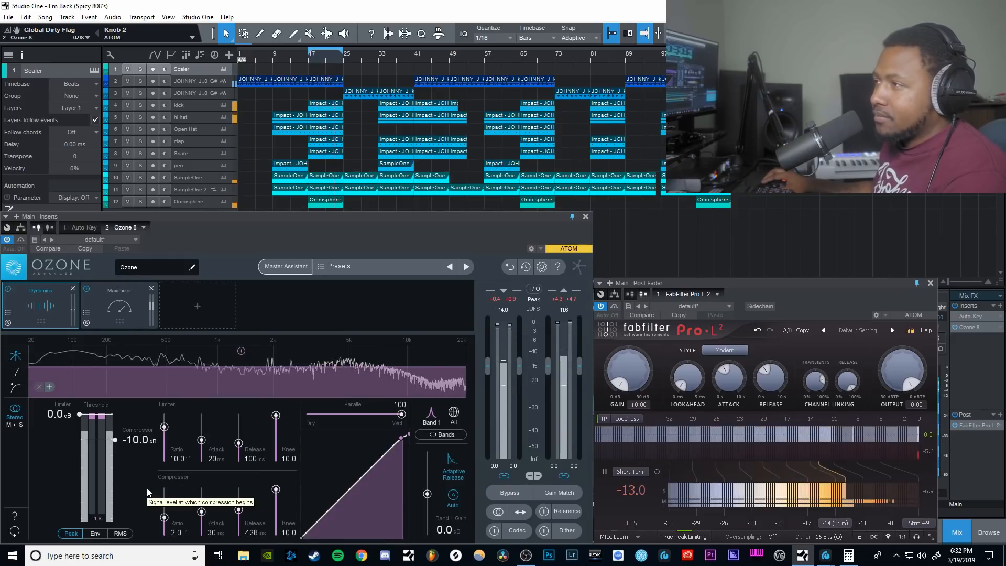
{"action": "left_click", "coordinate": [16, 389]}
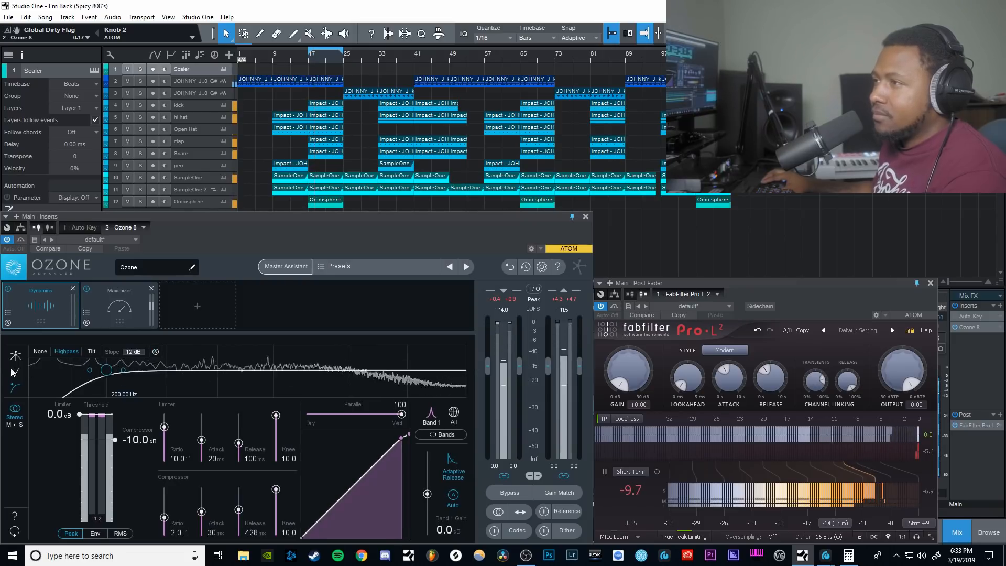
{"action": "left_click", "coordinate": [156, 355]}
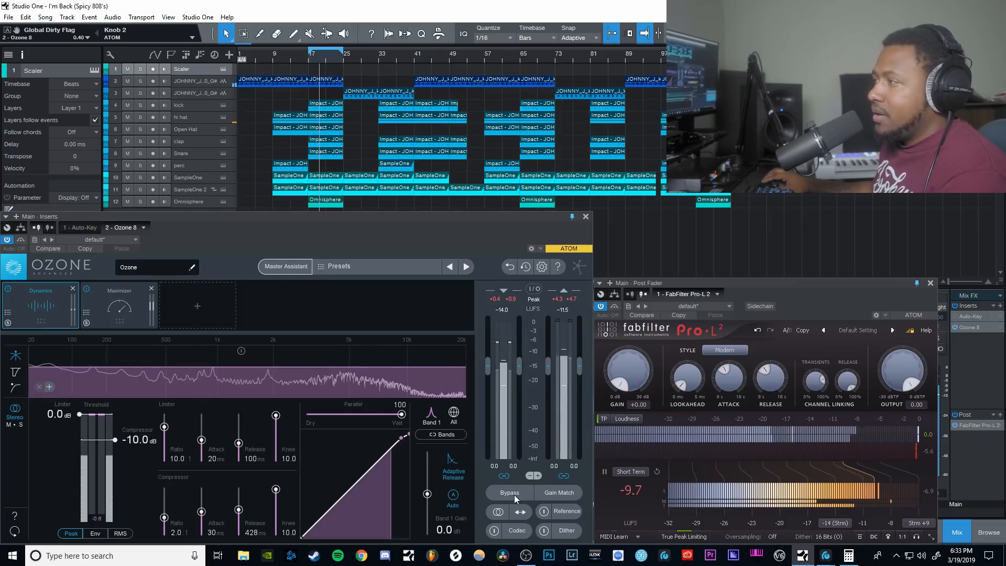
Step: Enable Gain Match and compare the playing loop with Ozone bypassed and active
{"action": "key", "text": "space"}
{"action": "left_click", "coordinate": [545, 491]}
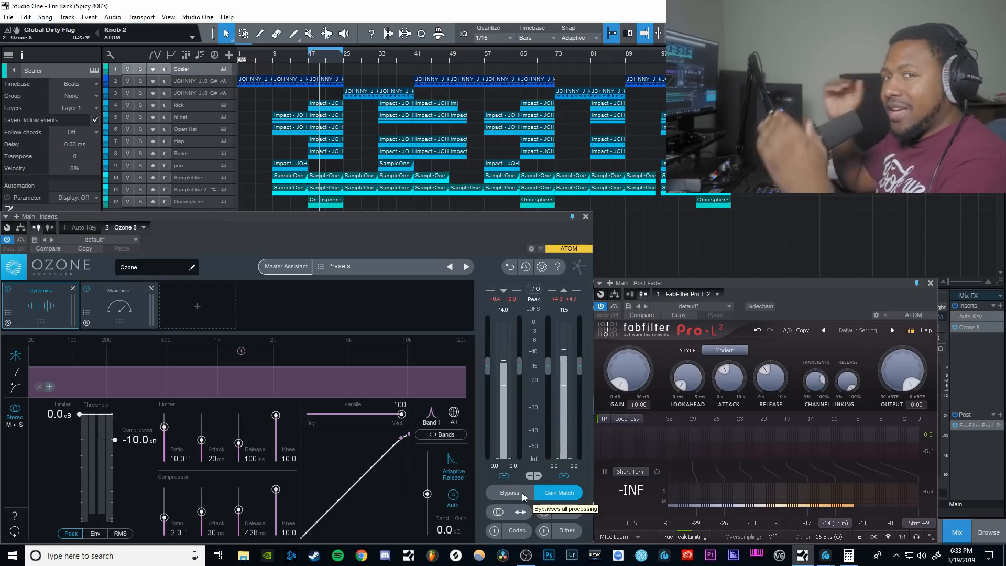
{"action": "key", "text": "space"}
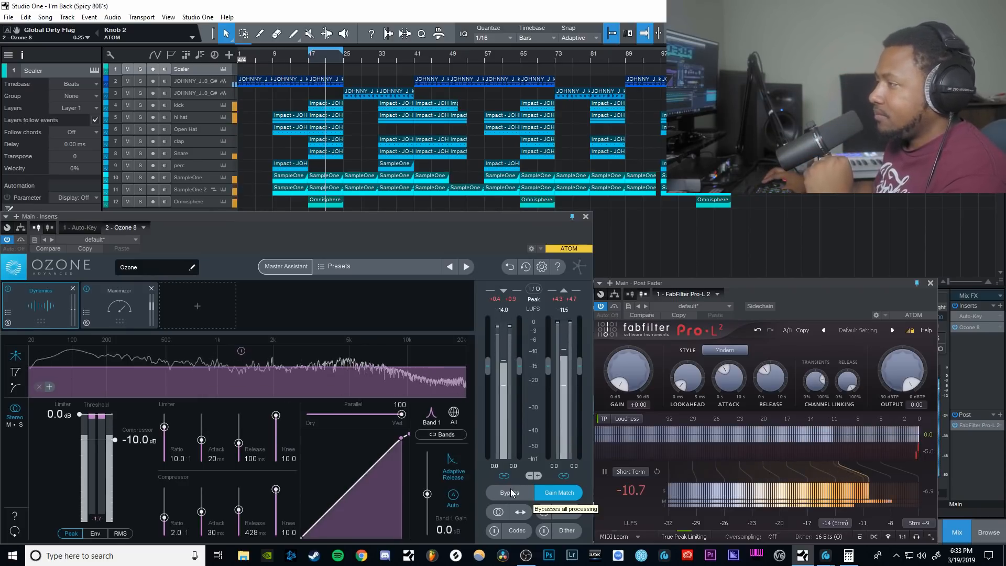
{"action": "left_click", "coordinate": [510, 489]}
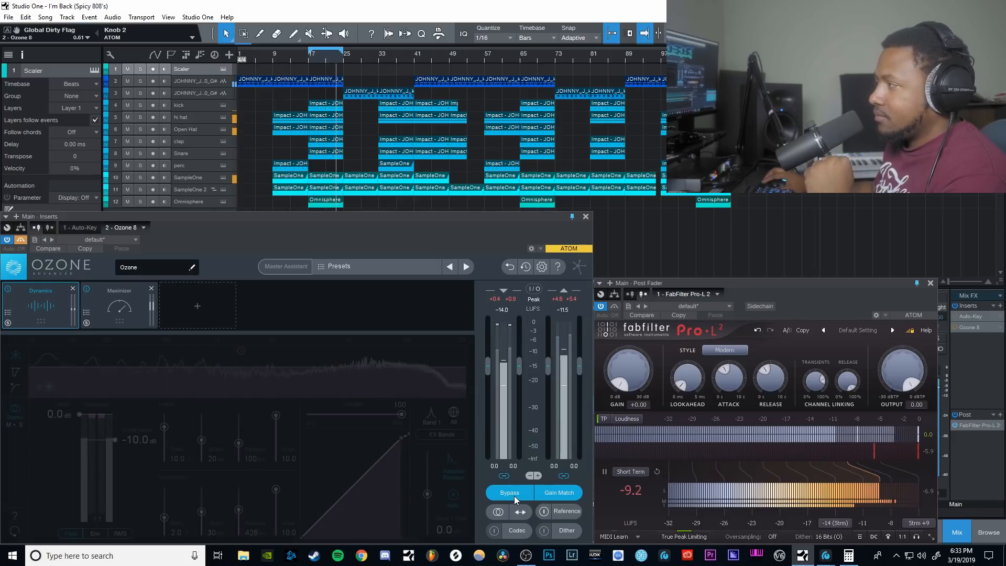
{"action": "left_click", "coordinate": [515, 494]}
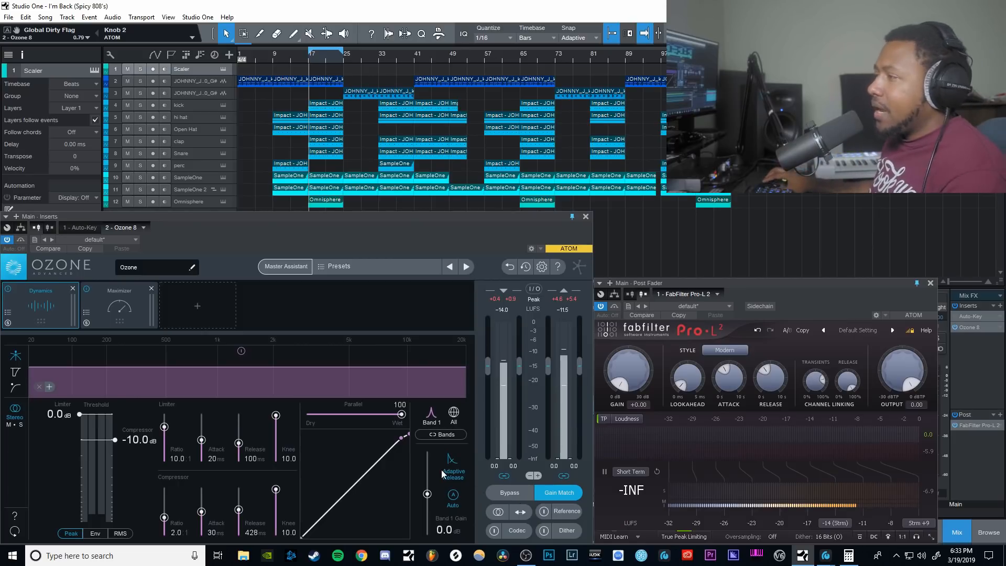
Step: Add an Equalizer module and place it between Dynamics and the Maximizer
{"action": "left_click", "coordinate": [187, 321]}
{"action": "left_click", "coordinate": [116, 359]}
{"action": "left_click_drag", "start_coordinate": [198, 313], "coordinate": [138, 316]}
Step: Change EQ band 1 to a highpass filter at 20 Hz
{"action": "left_click", "coordinate": [108, 392]}
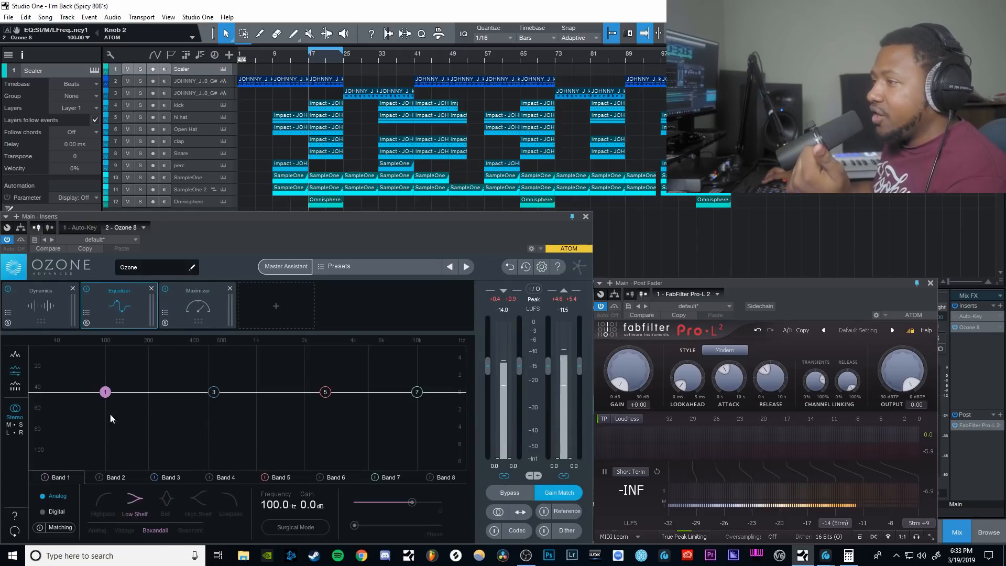
{"action": "left_click", "coordinate": [107, 499]}
{"action": "left_click", "coordinate": [271, 505]}
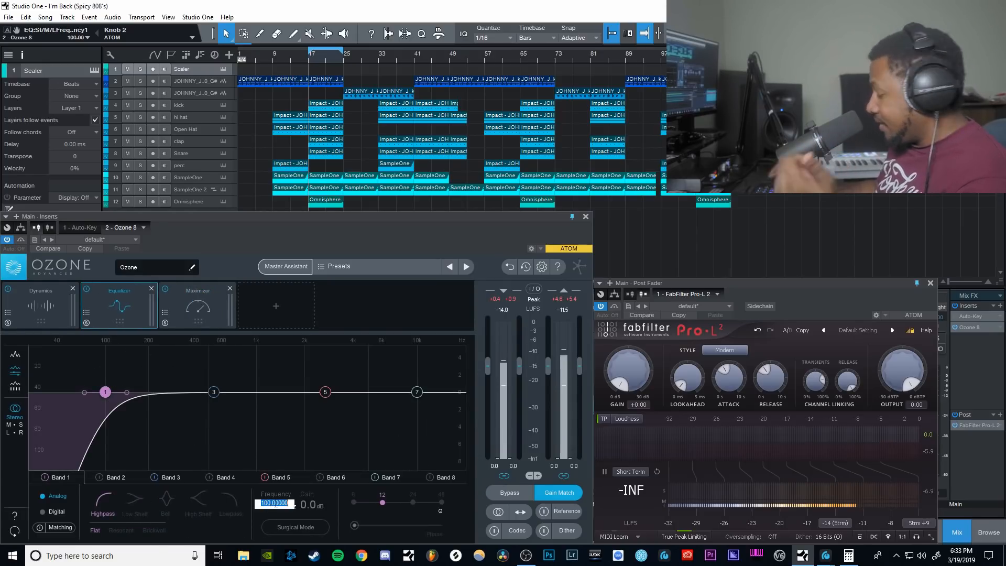
{"action": "type", "text": "20"}
{"action": "key", "text": "Return"}
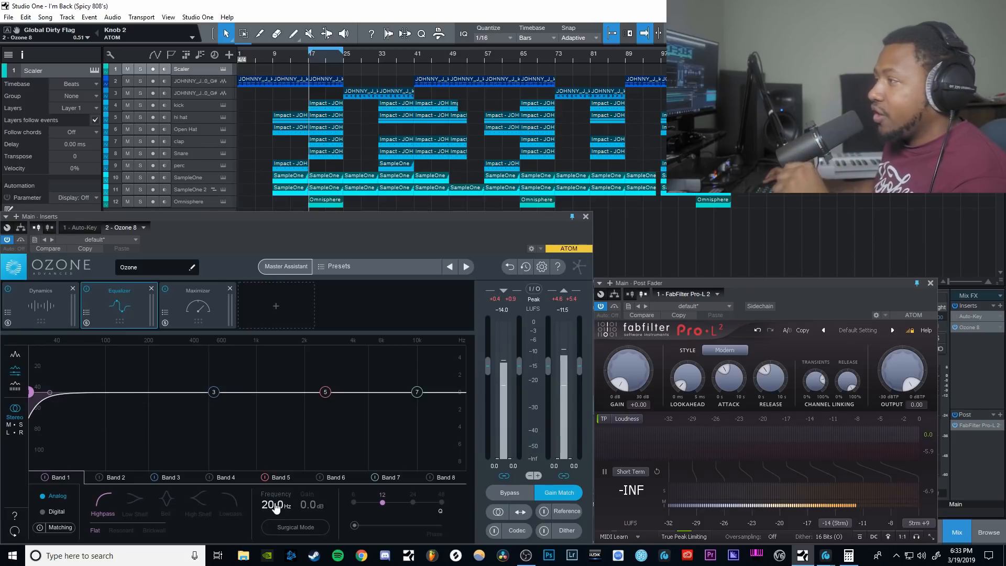
Step: Change EQ band 7 to a lowpass filter at 20 kHz and play the loop through the curve
{"action": "left_click", "coordinate": [416, 391]}
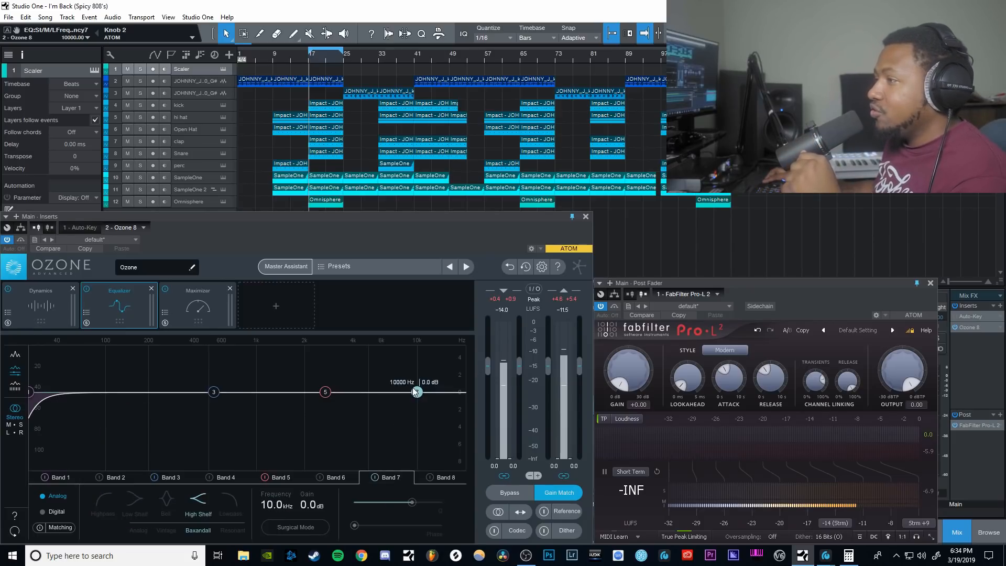
{"action": "left_click", "coordinate": [273, 505]}
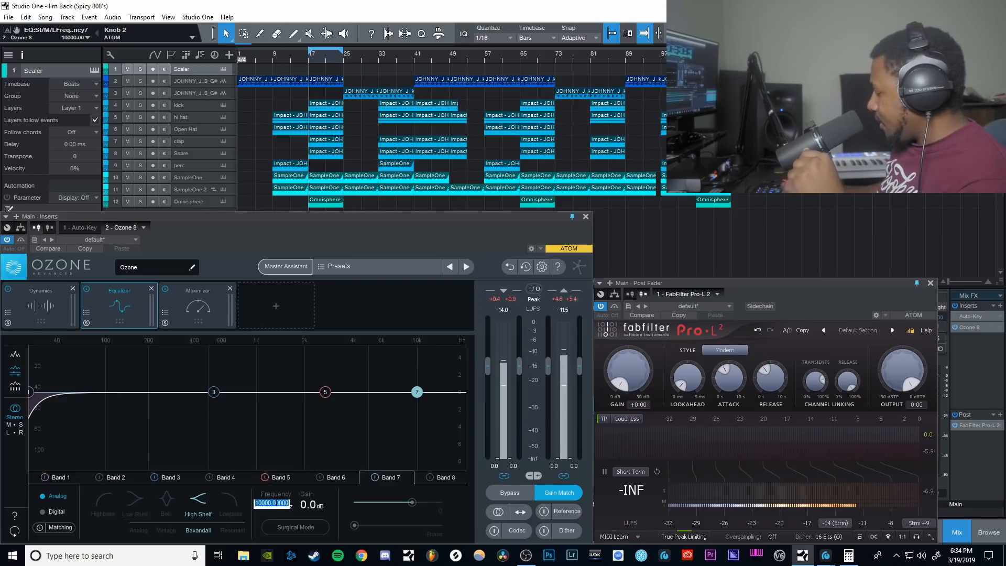
{"action": "type", "text": "20k"}
{"action": "key", "text": "Return"}
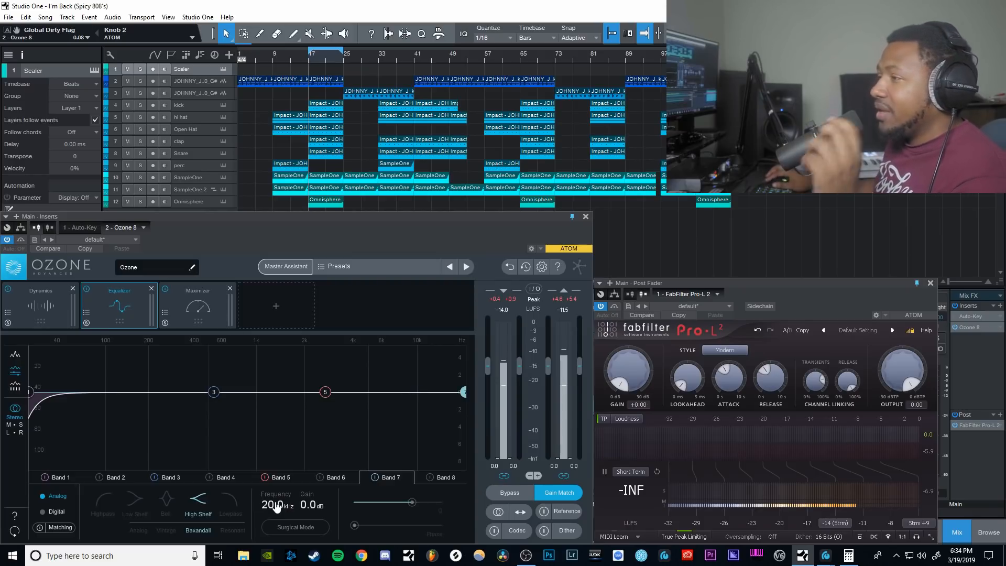
{"action": "left_click", "coordinate": [234, 503]}
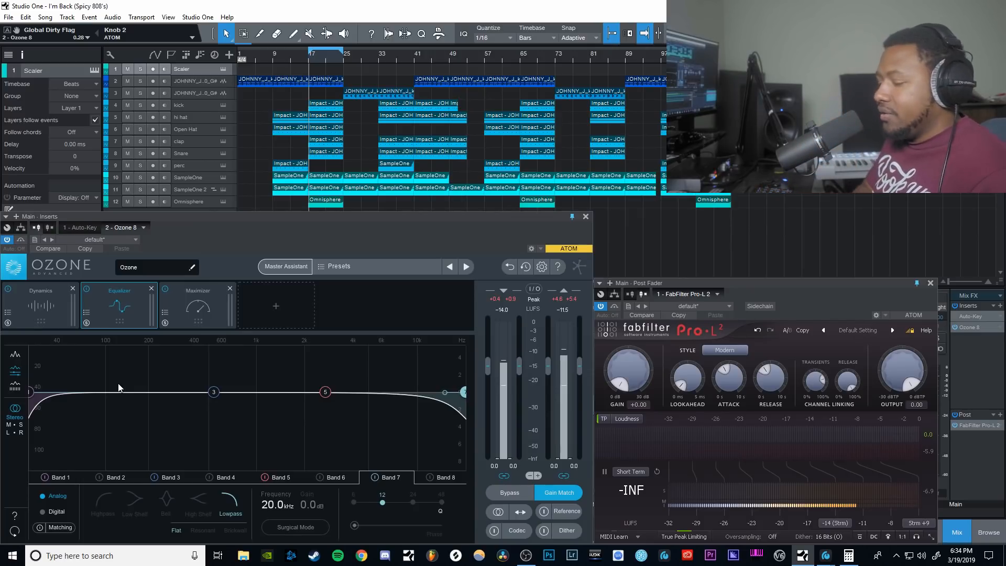
{"action": "key", "text": "space"}
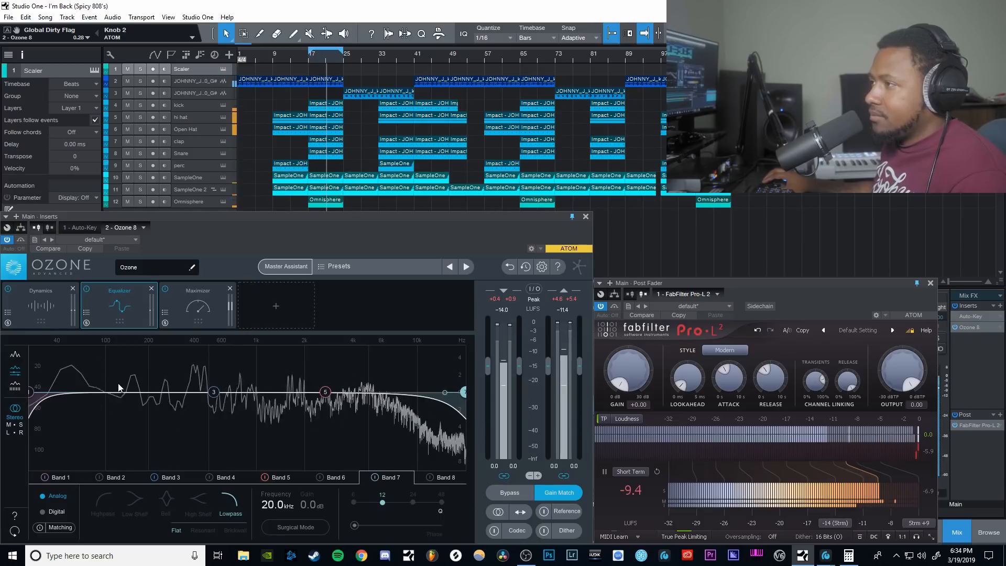
{"action": "key", "text": "space"}
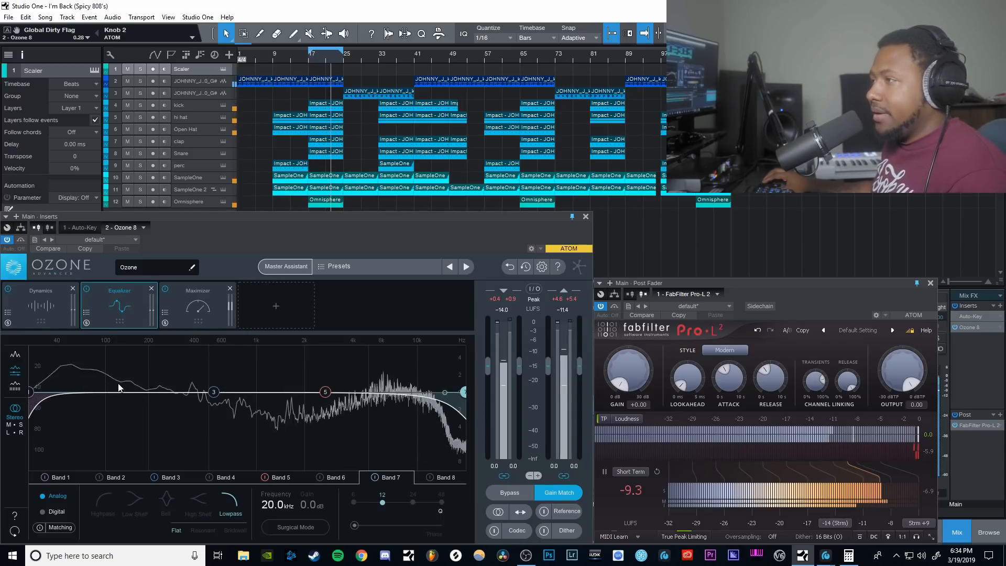
Step: Add an Imager module, place it between the Equalizer and the Maximizer, and play the loop through it
{"action": "left_click", "coordinate": [271, 310]}
{"action": "left_click", "coordinate": [105, 483]}
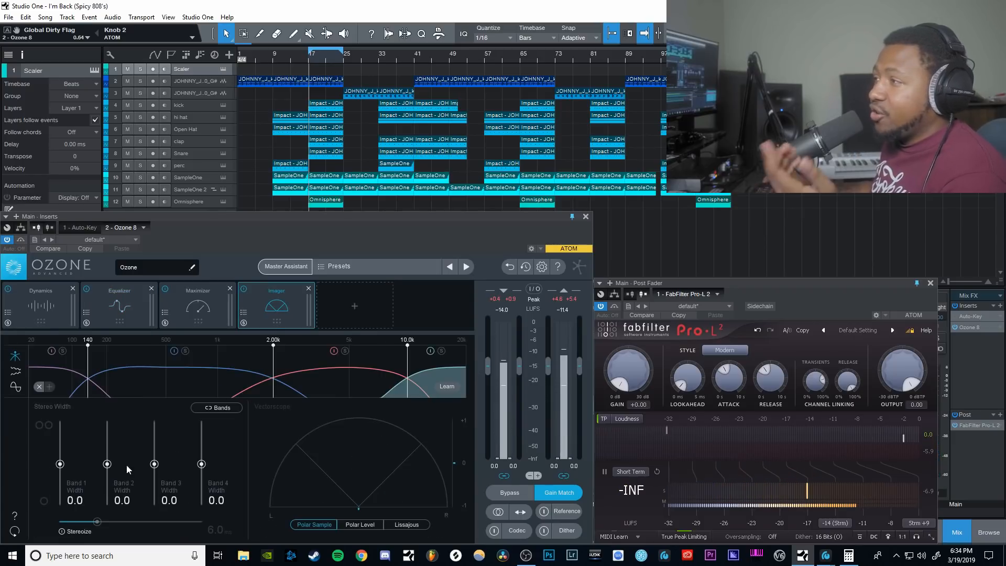
{"action": "left_click_drag", "start_coordinate": [276, 313], "coordinate": [215, 311]}
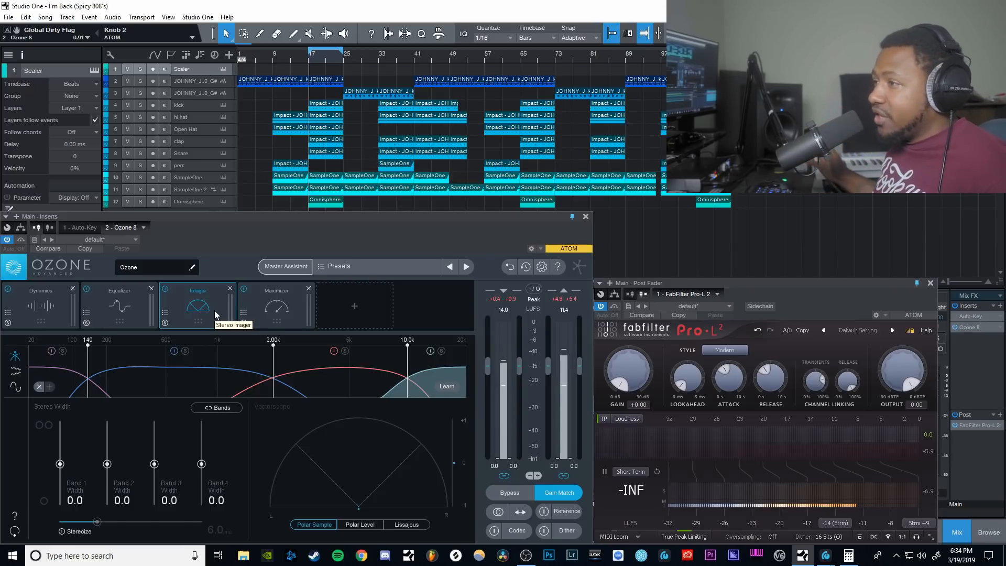
{"action": "key", "text": "space"}
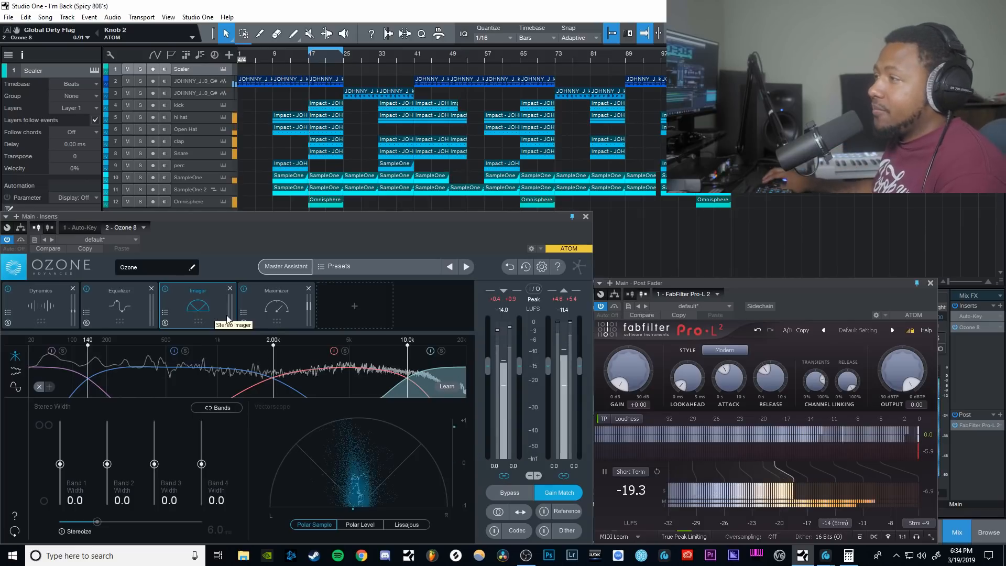
{"action": "key", "text": "space"}
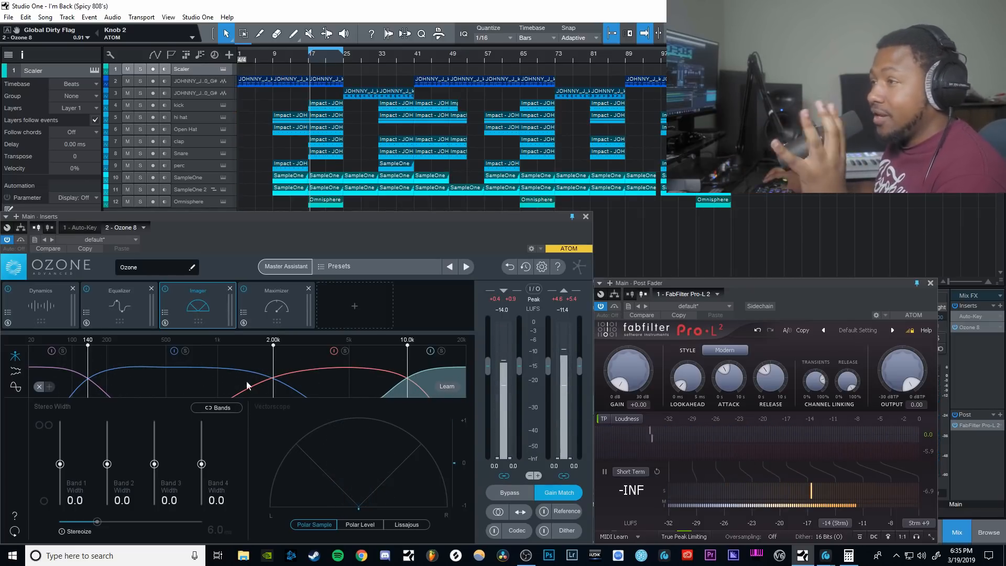
Step: Let the Imager learn its crossover points from the playing loop and remove its highest band
{"action": "left_click", "coordinate": [447, 388]}
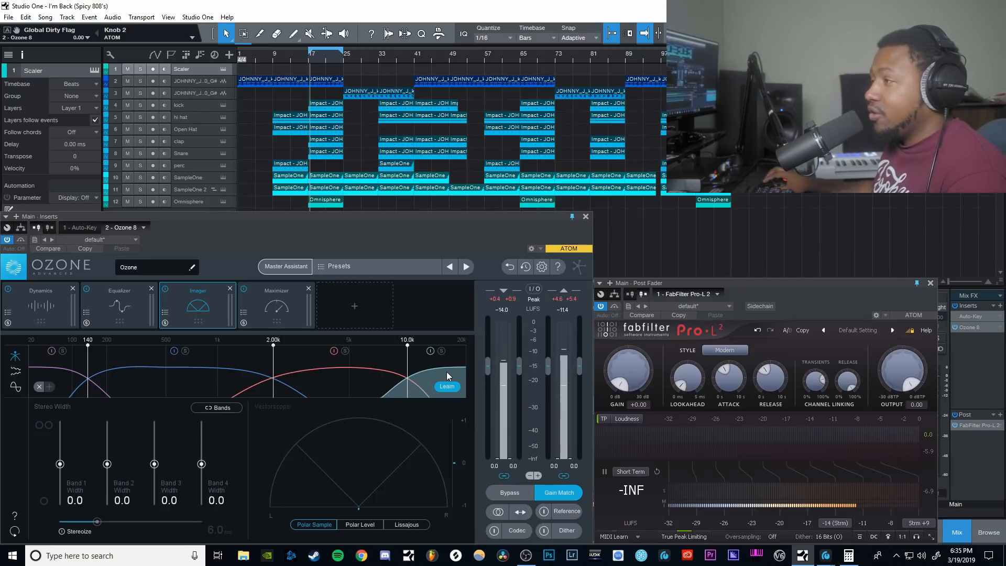
{"action": "key", "text": "space"}
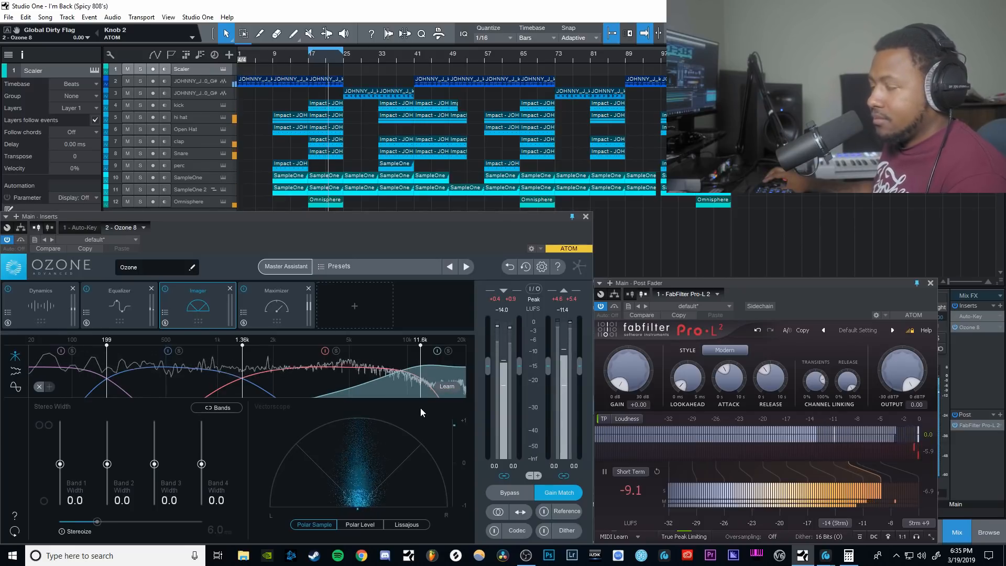
{"action": "key", "text": "space"}
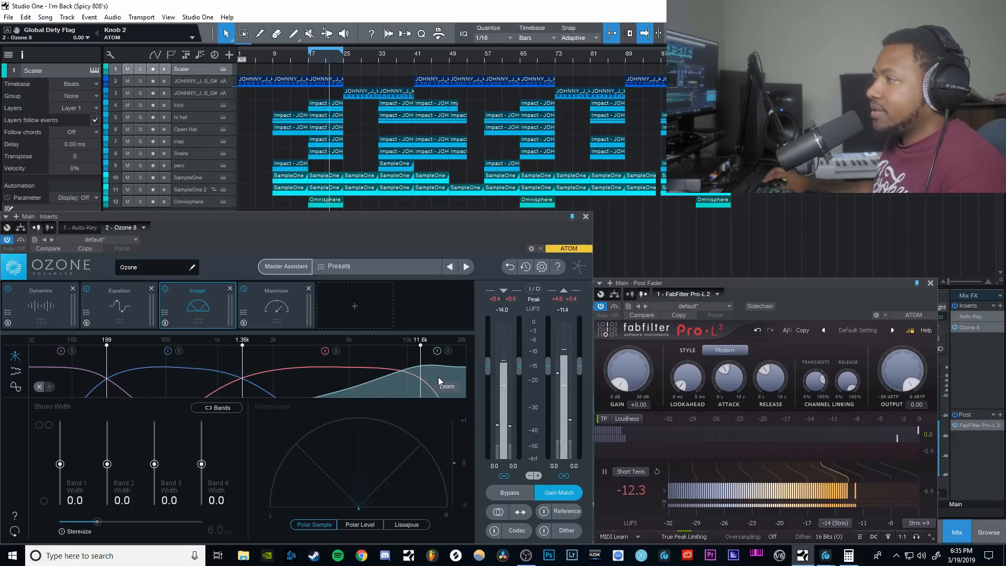
{"action": "left_click", "coordinate": [39, 387]}
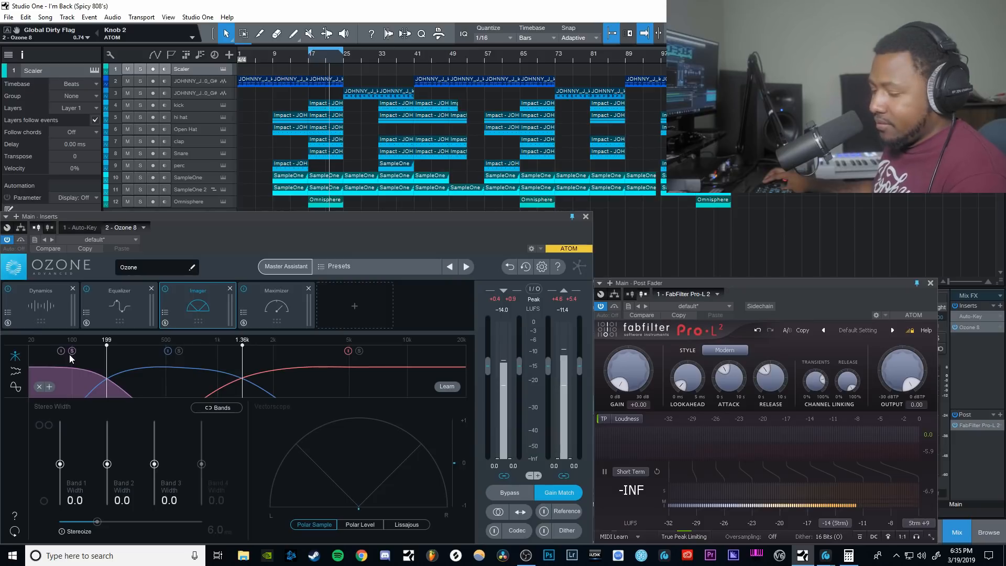
Step: Play the loop with Imager band 1 soloed and narrow that band's stereo width to -20.0
{"action": "key", "text": "space"}
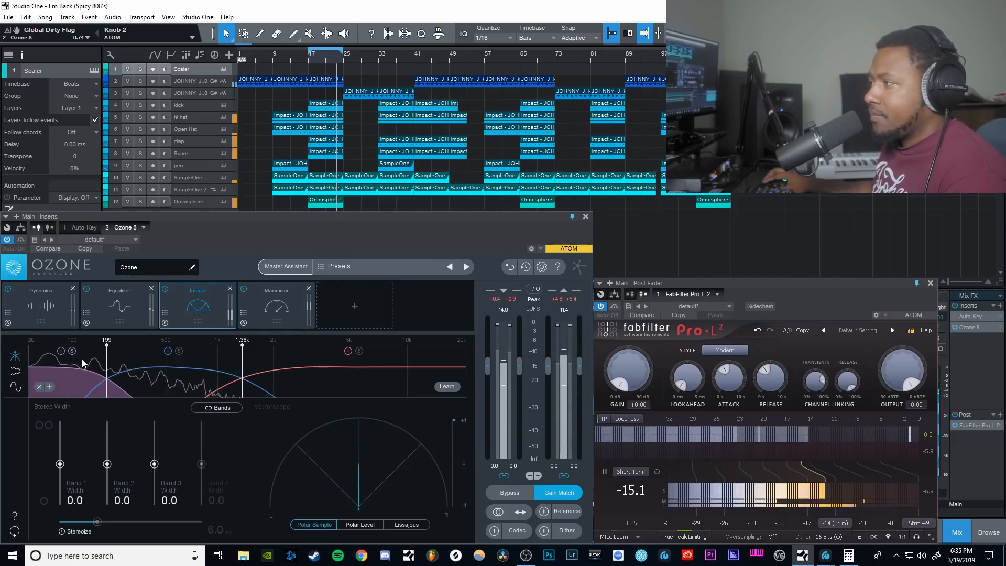
{"action": "key", "text": "space"}
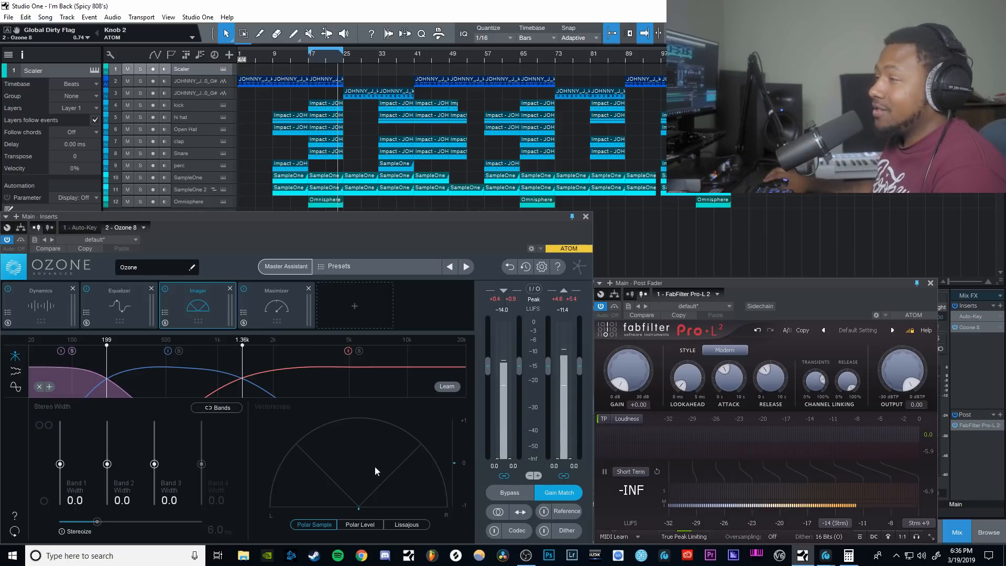
{"action": "key", "text": "space"}
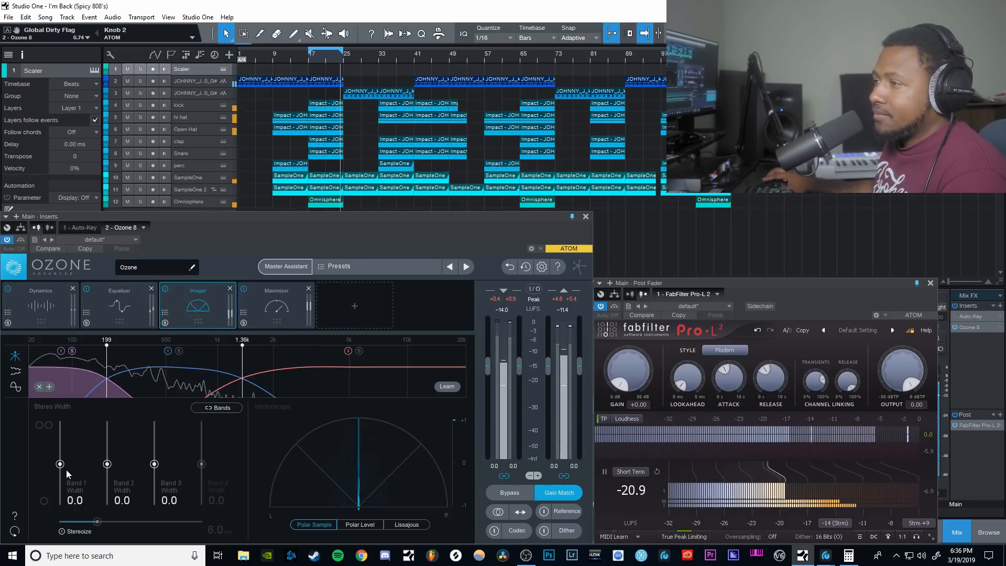
{"action": "left_click_drag", "start_coordinate": [60, 463], "coordinate": [60, 464]}
{"action": "scroll", "coordinate": [60, 463], "scroll_direction": "down", "scroll_amount": 1}
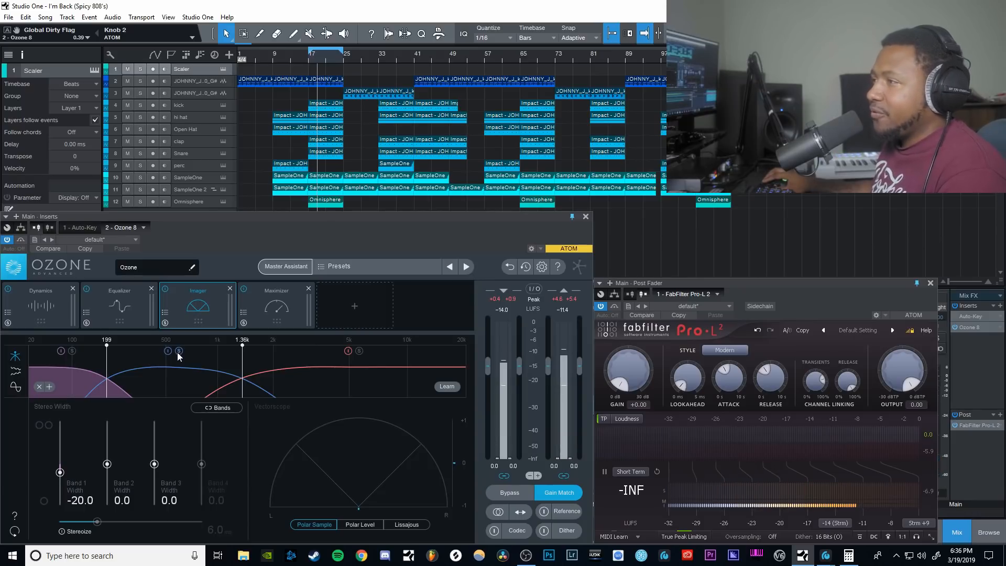
Step: Try a stereo width of 35.0 on the soloed Imager band 2 while the loop plays
{"action": "key", "text": "space"}
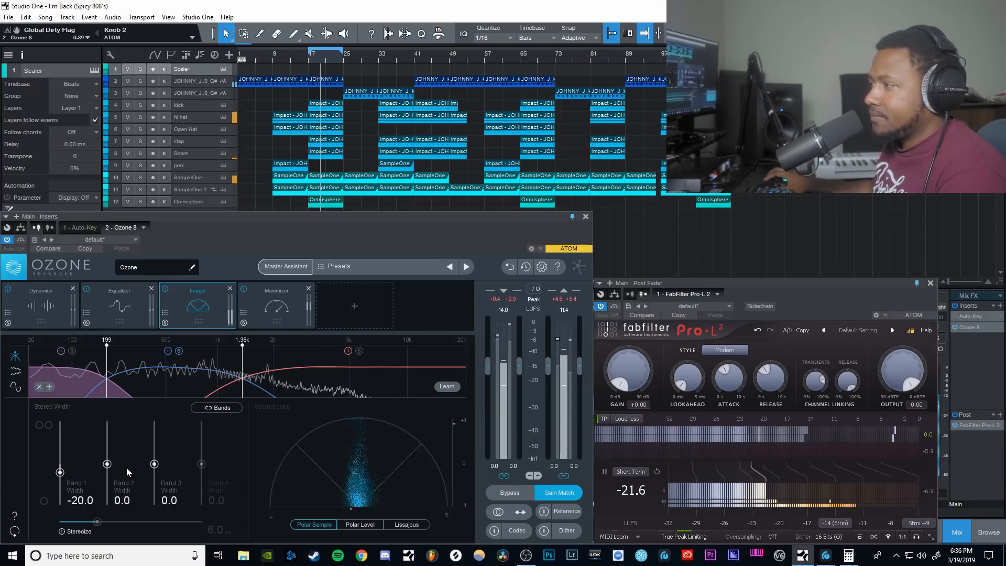
{"action": "key", "text": "space"}
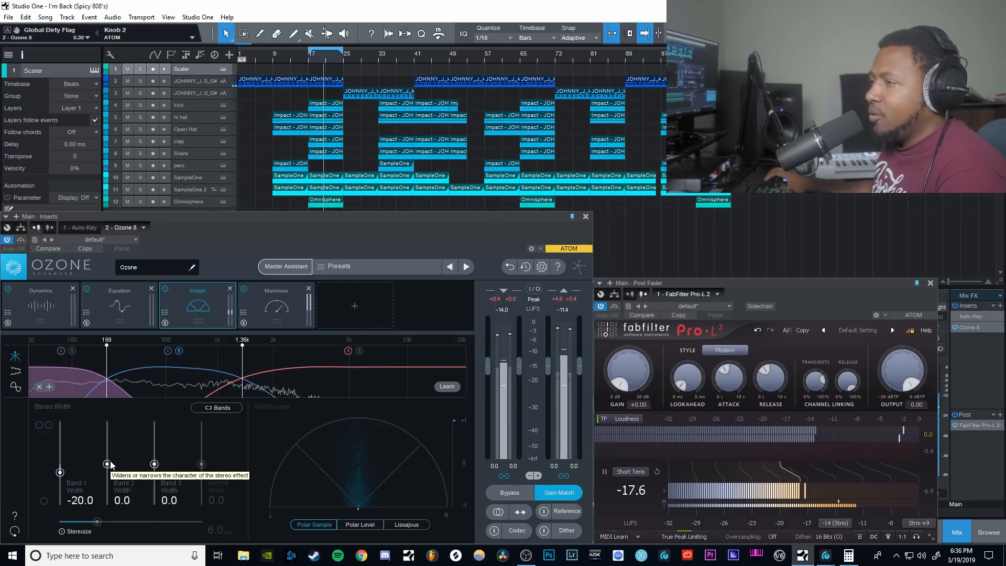
{"action": "key", "text": "space"}
{"action": "left_click_drag", "start_coordinate": [107, 464], "coordinate": [107, 449]}
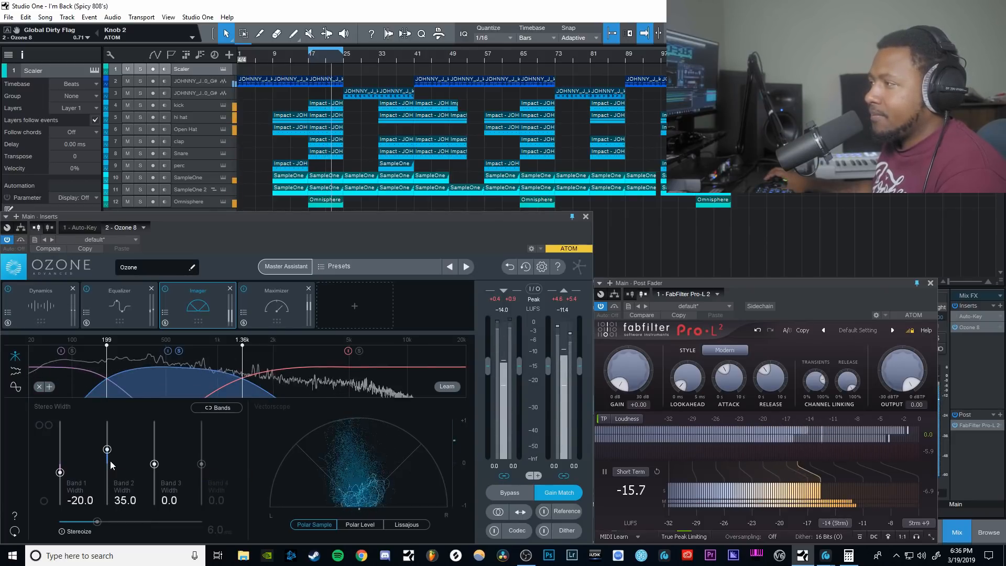
{"action": "key", "text": "space"}
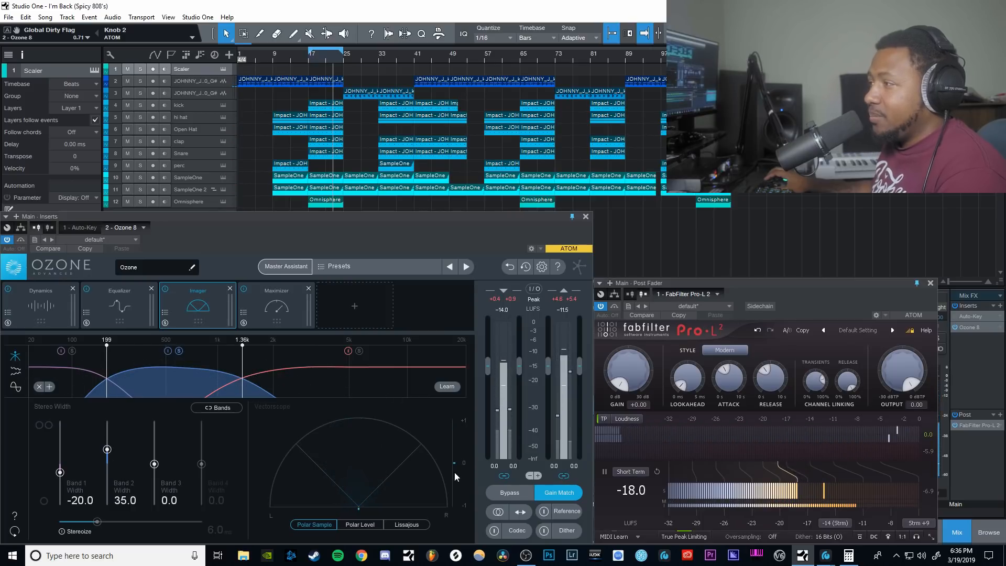
Step: Test band 2 at 75.0 against the stereo correlation trace, and settle its width at 20.0
{"action": "left_click", "coordinate": [16, 388]}
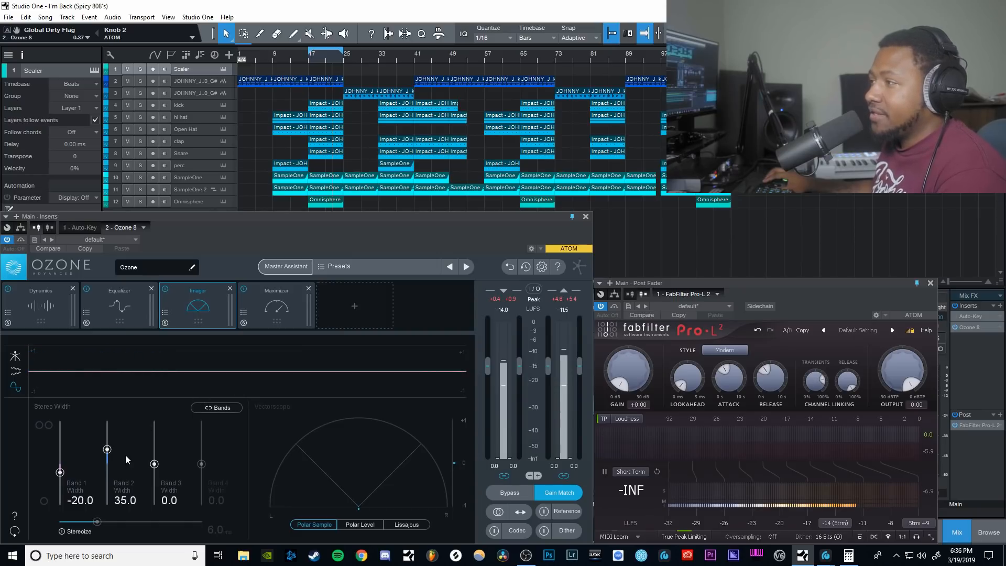
{"action": "key", "text": "space"}
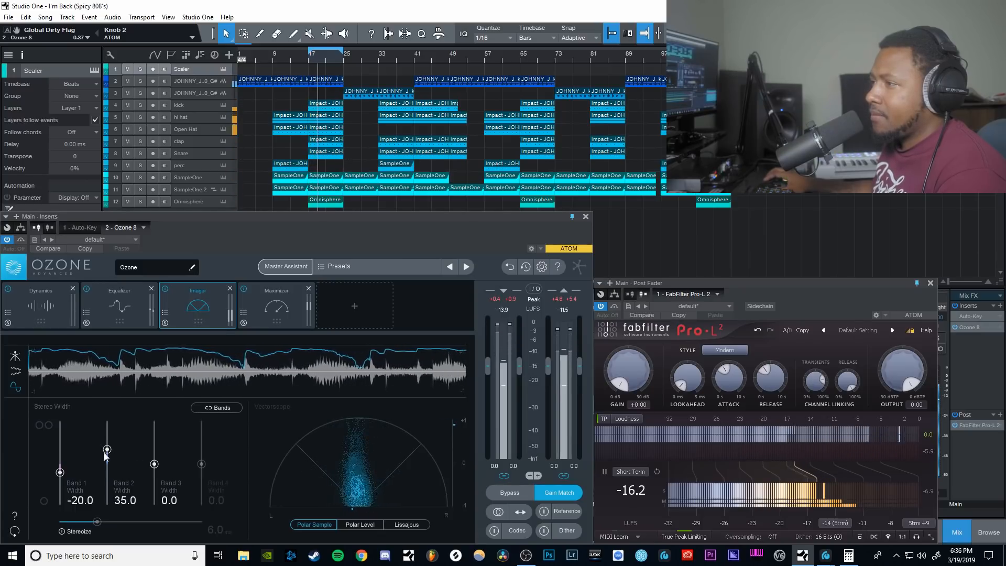
{"action": "scroll", "coordinate": [105, 451], "scroll_direction": "up", "scroll_amount": 6}
{"action": "scroll", "coordinate": [105, 452], "scroll_direction": "up", "scroll_amount": 2}
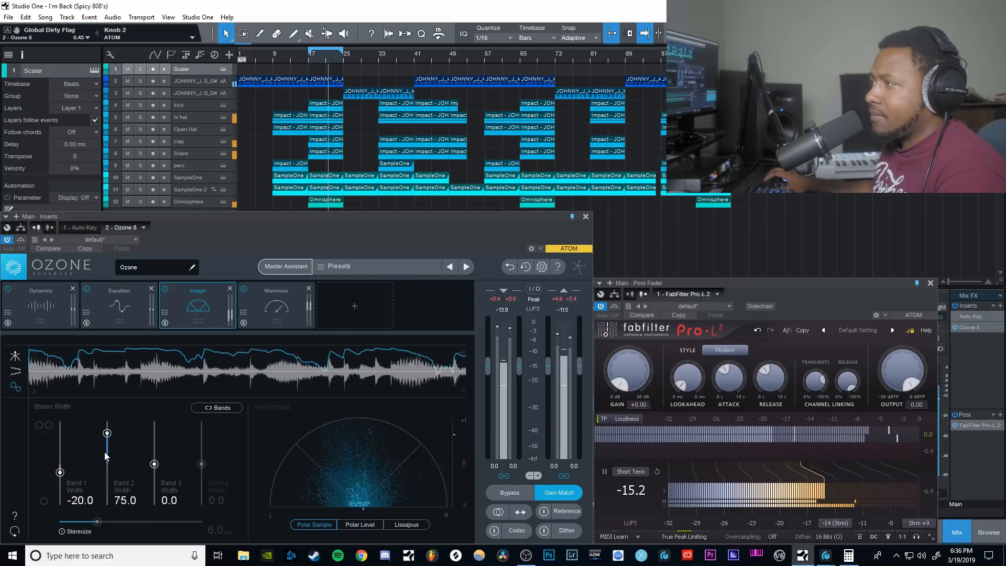
{"action": "key", "text": "space"}
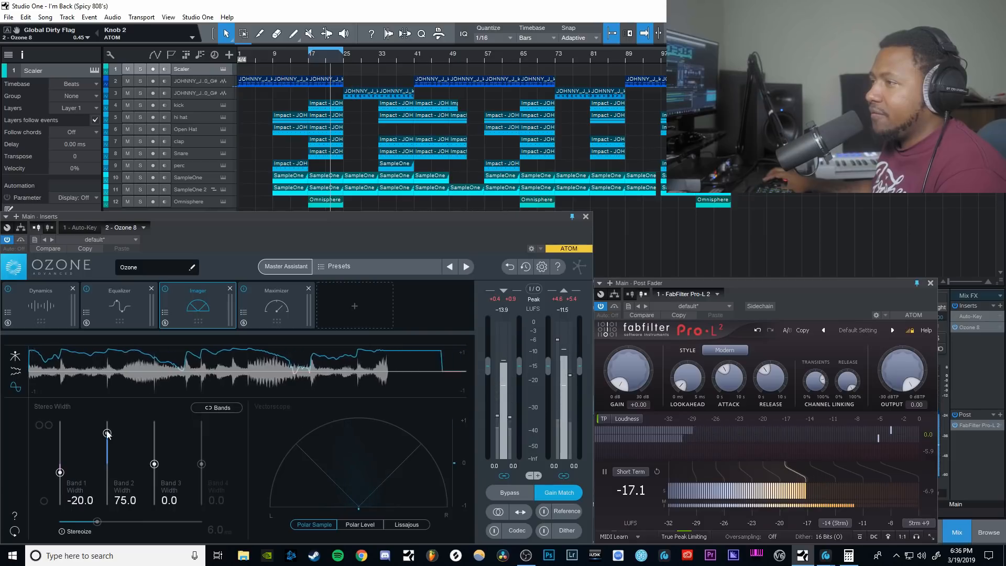
{"action": "scroll", "coordinate": [107, 445], "scroll_direction": "down", "scroll_amount": 8}
{"action": "scroll", "coordinate": [110, 441], "scroll_direction": "down", "scroll_amount": 3}
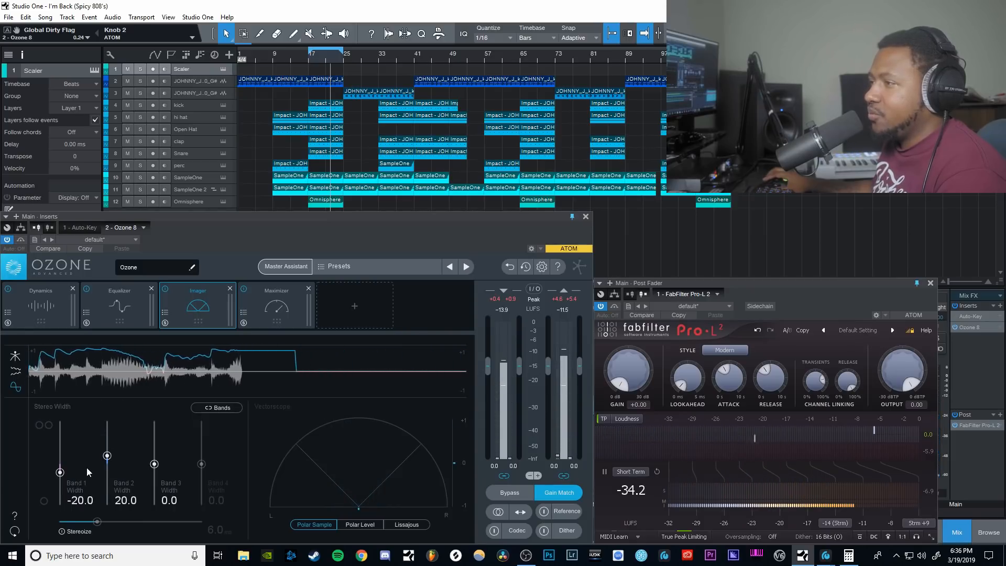
Step: Widen the soloed band 3 up to 65.0 against the correlation trace of the playing loop, and settle its width at 50.0
{"action": "left_click", "coordinate": [17, 368]}
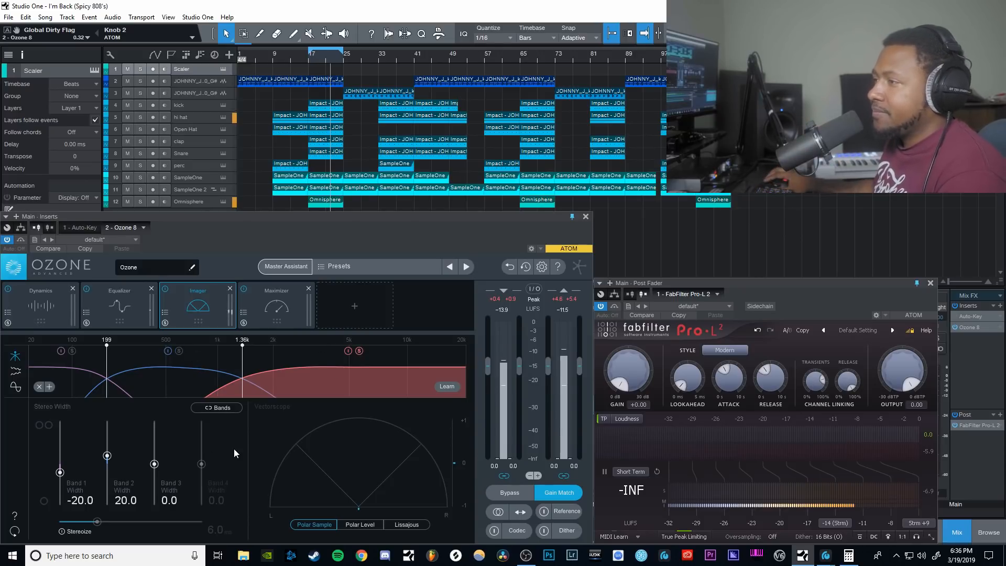
{"action": "key", "text": "space"}
{"action": "scroll", "coordinate": [155, 469], "scroll_direction": "up", "scroll_amount": 3}
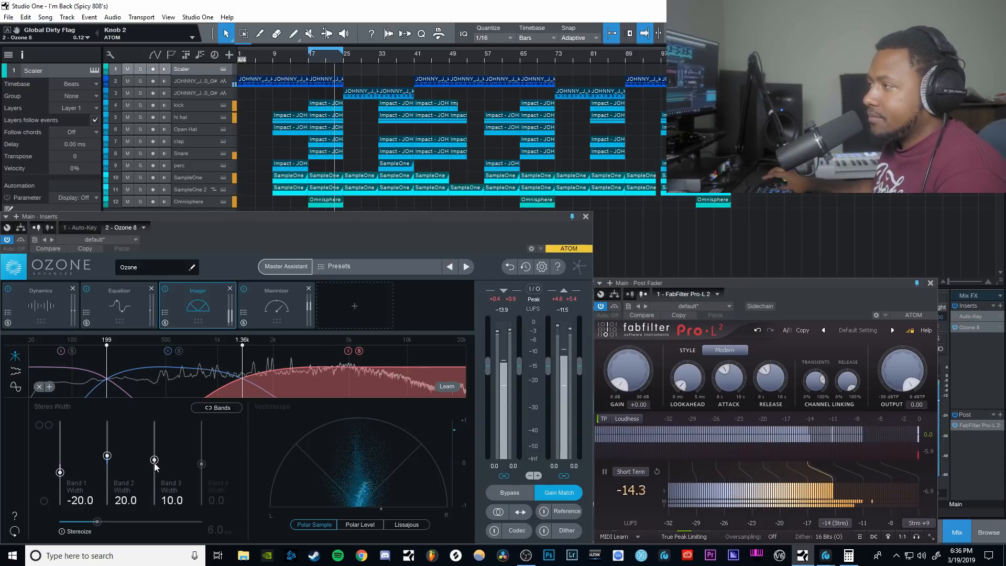
{"action": "scroll", "coordinate": [155, 468], "scroll_direction": "up", "scroll_amount": 2}
{"action": "left_click", "coordinate": [16, 387]}
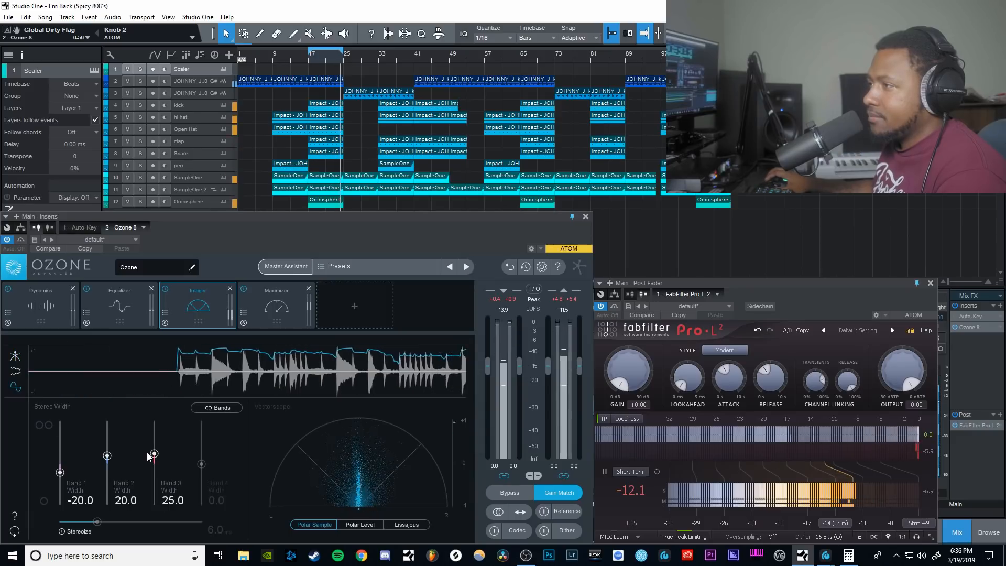
{"action": "scroll", "coordinate": [151, 454], "scroll_direction": "up", "scroll_amount": 1}
{"action": "scroll", "coordinate": [150, 454], "scroll_direction": "up", "scroll_amount": 4}
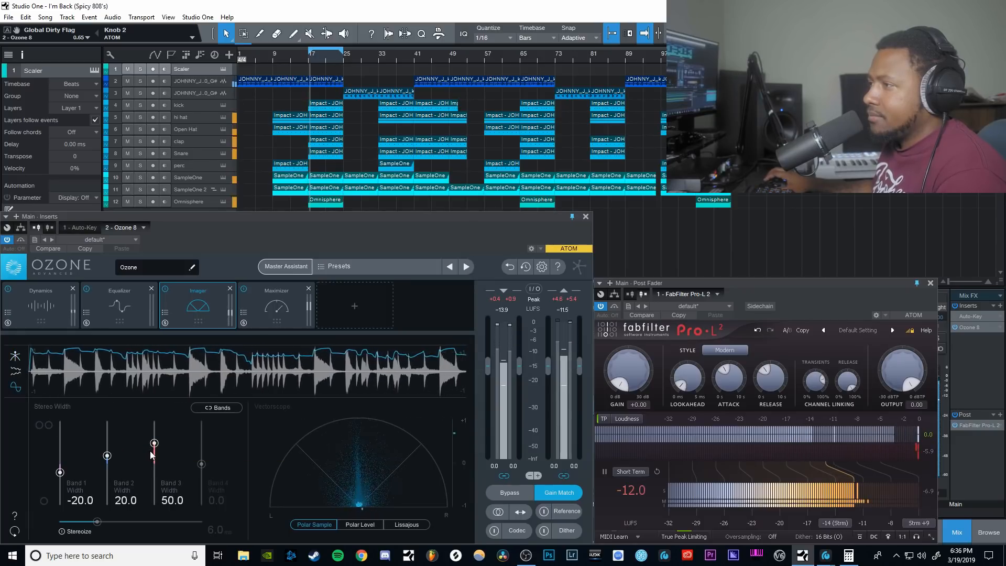
{"action": "scroll", "coordinate": [150, 451], "scroll_direction": "up", "scroll_amount": 1}
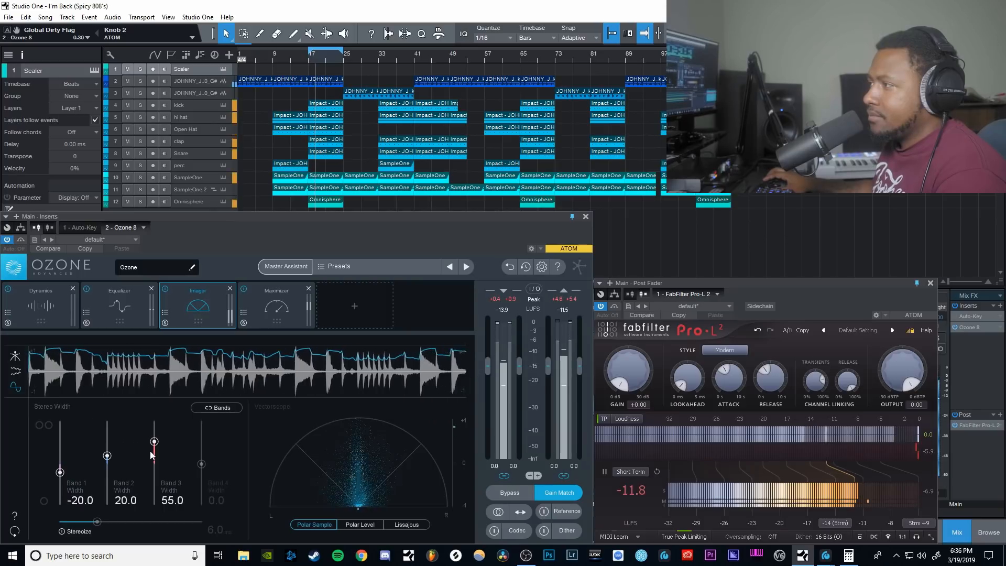
{"action": "scroll", "coordinate": [150, 451], "scroll_direction": "up", "scroll_amount": 2}
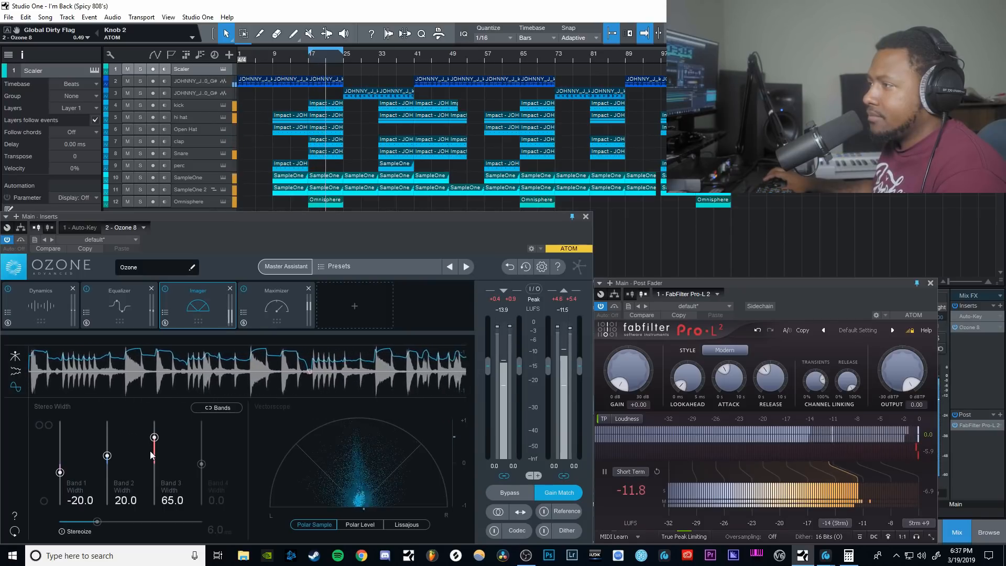
{"action": "scroll", "coordinate": [150, 450], "scroll_direction": "down", "scroll_amount": 3}
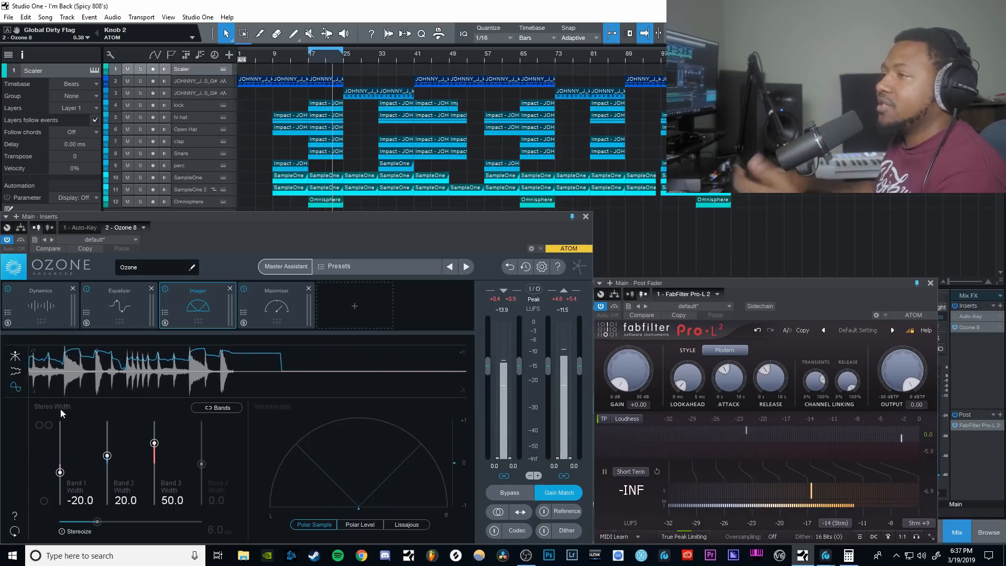
Step: Return to the Imager's crossover display and compare the playing loop with all of Ozone's processing bypassed and active
{"action": "left_click", "coordinate": [16, 357]}
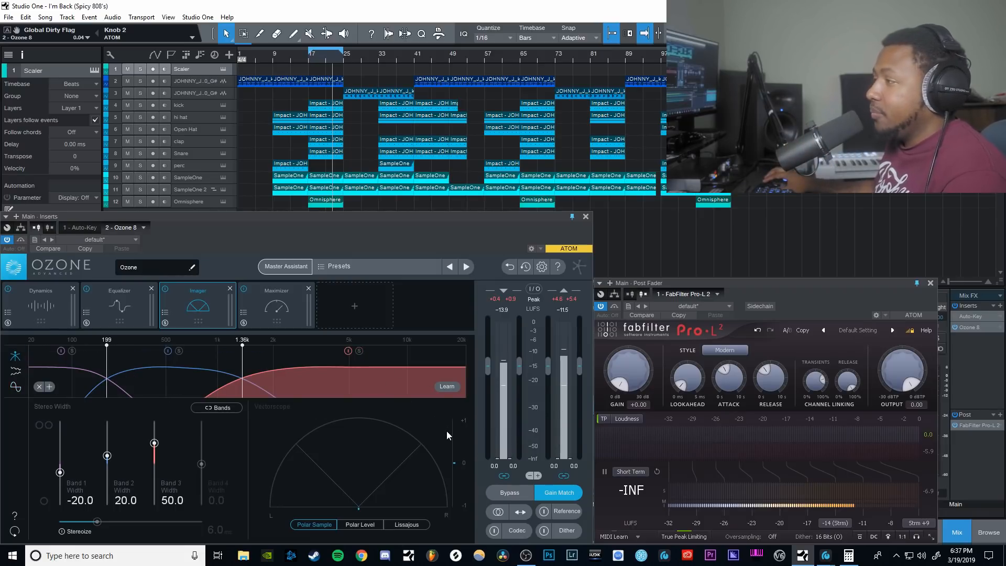
{"action": "key", "text": "space"}
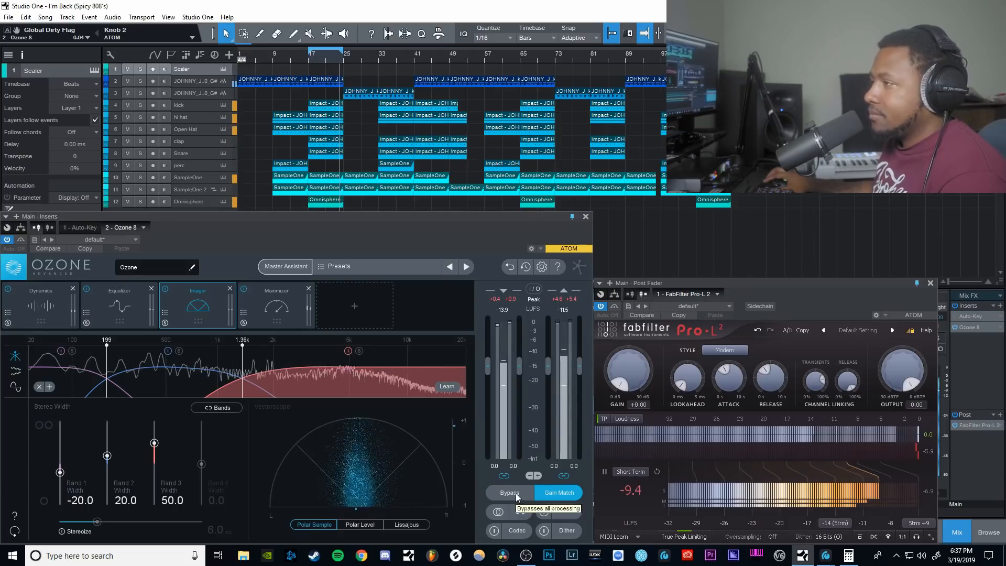
{"action": "left_click", "coordinate": [516, 496]}
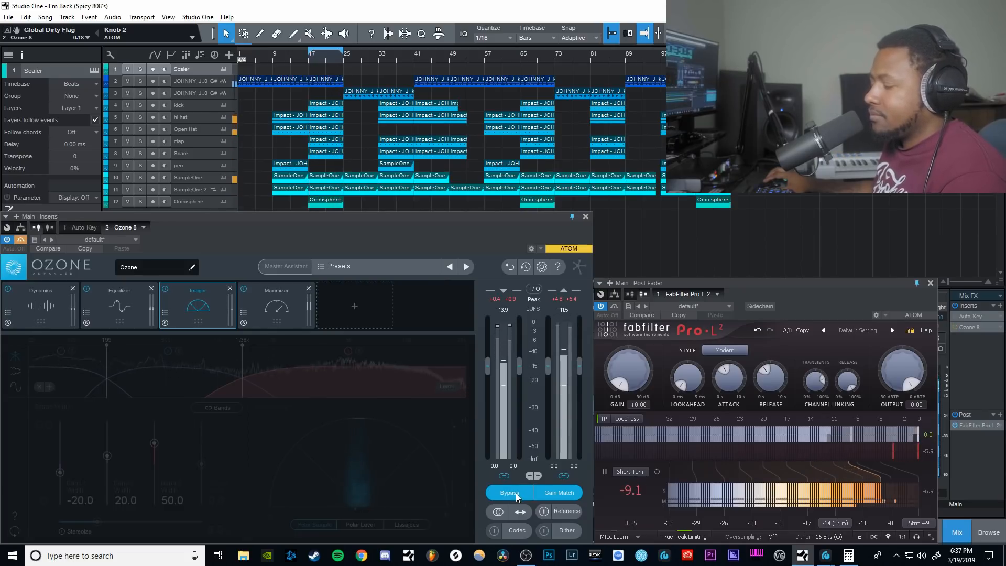
{"action": "left_click", "coordinate": [516, 493]}
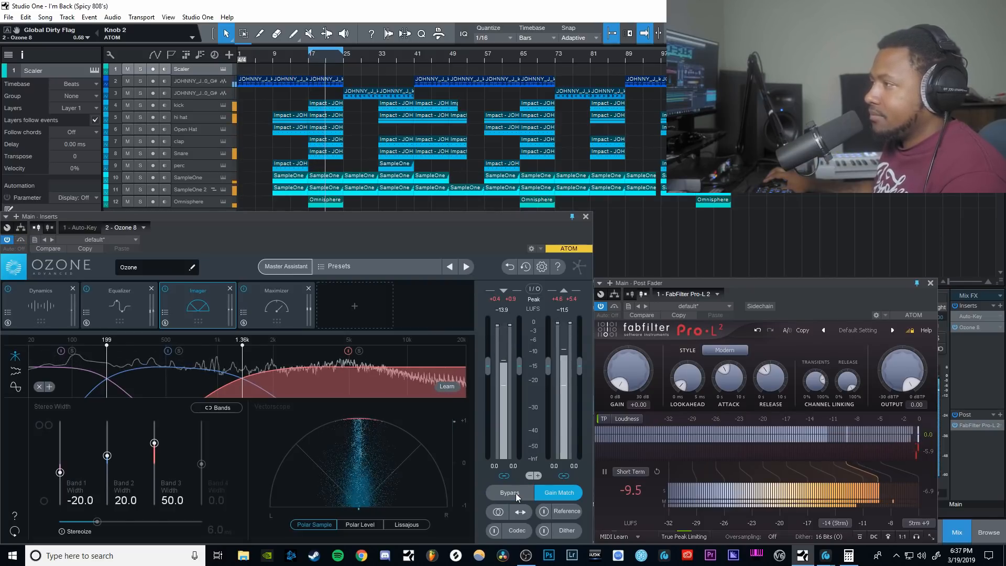
{"action": "left_click", "coordinate": [515, 492]}
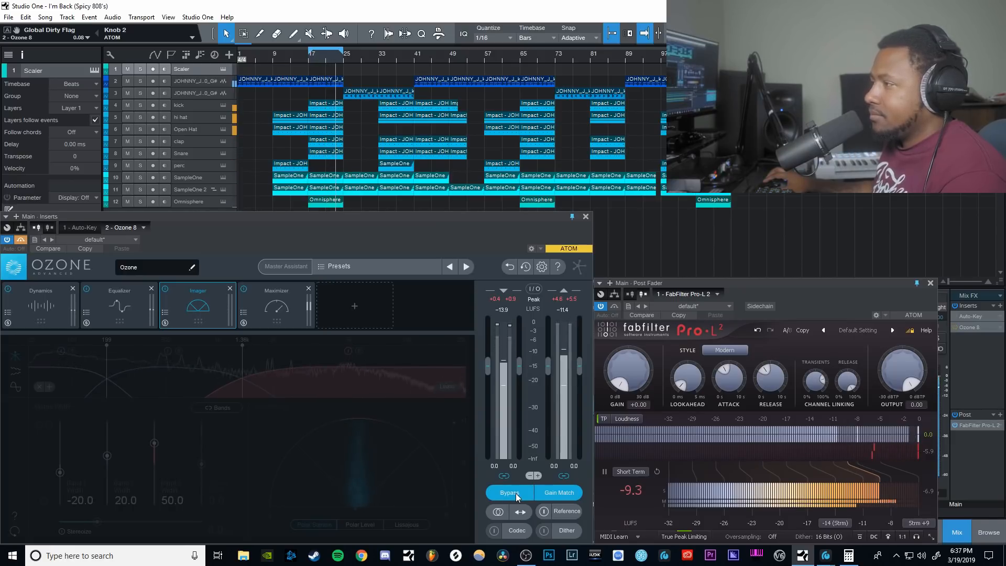
{"action": "left_click", "coordinate": [516, 494]}
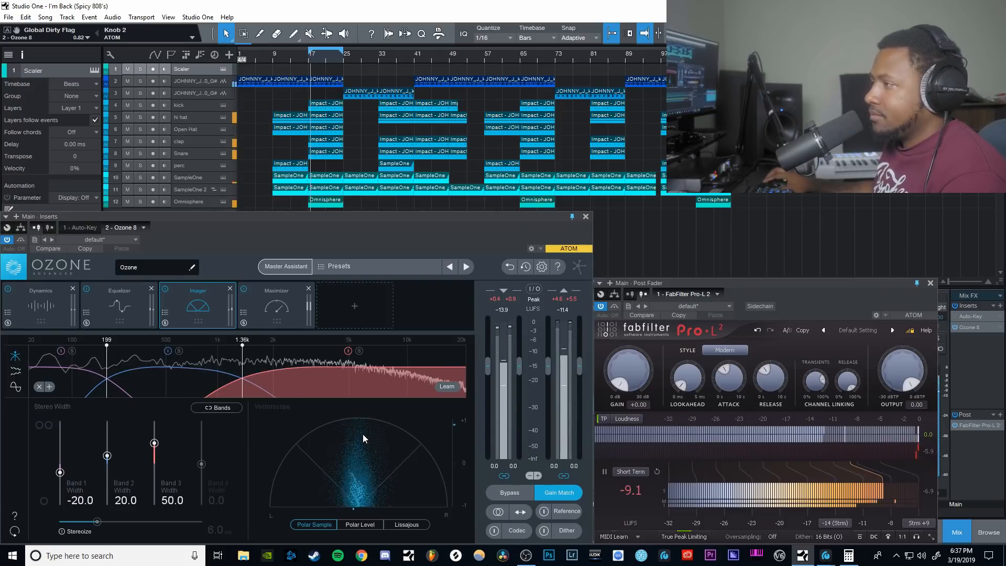
{"action": "key", "text": "space"}
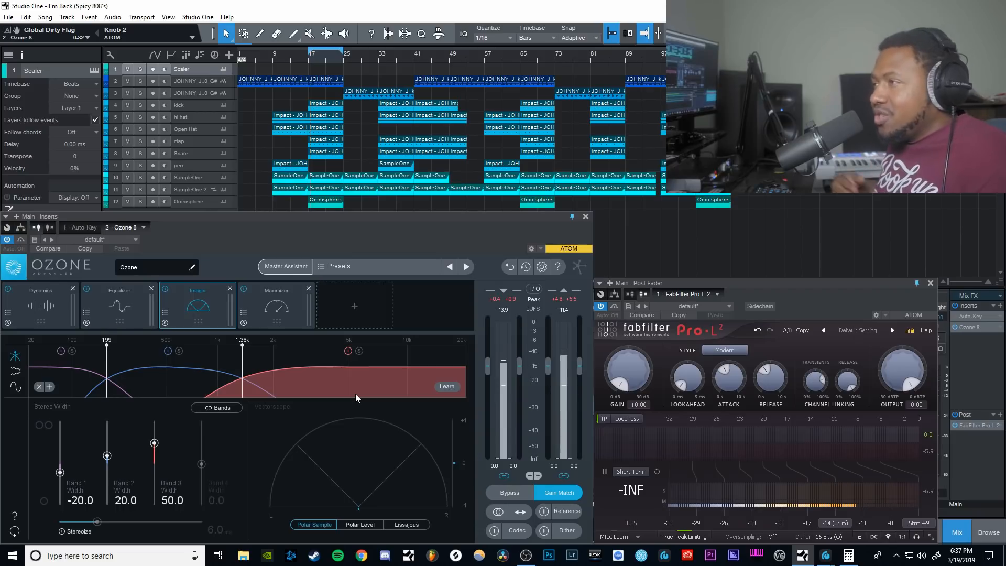
Step: Add an Exciter module and place it between the Imager and the Maximizer
{"action": "left_click", "coordinate": [359, 297]}
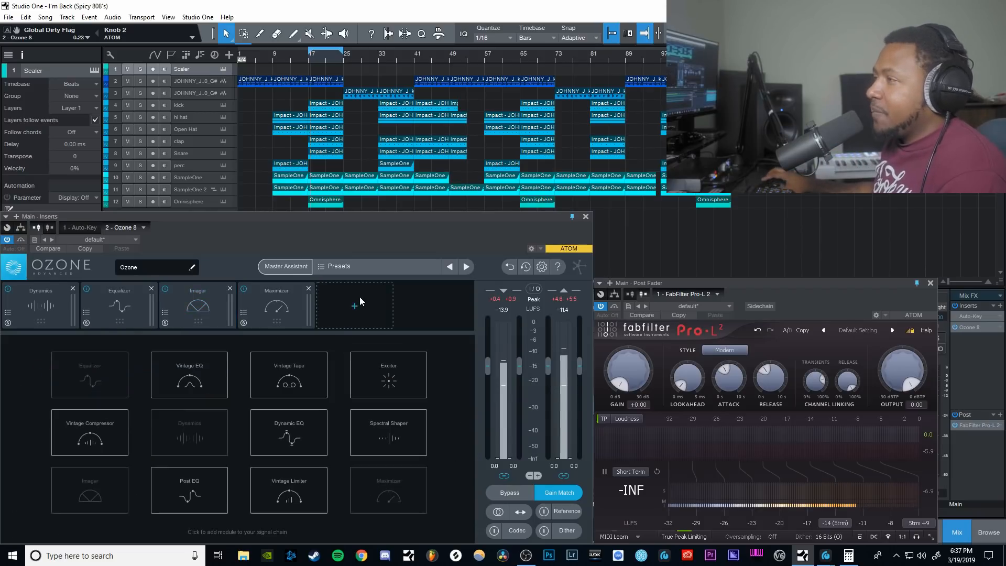
{"action": "left_click", "coordinate": [367, 382]}
{"action": "left_click_drag", "start_coordinate": [356, 307], "coordinate": [300, 313]}
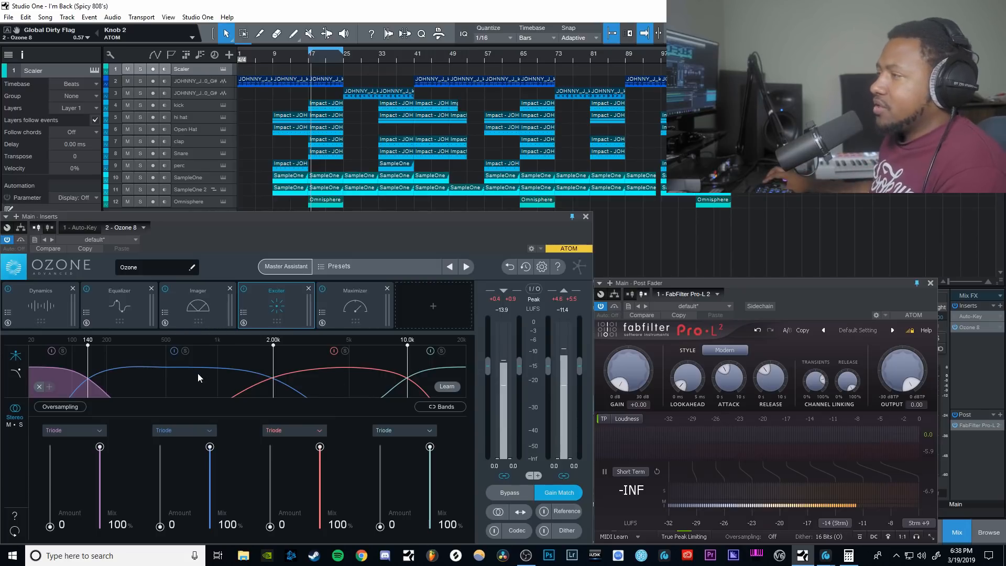
Step: Let the Exciter learn its crossover points from the playing loop
{"action": "left_click", "coordinate": [447, 386]}
{"action": "key", "text": "space"}
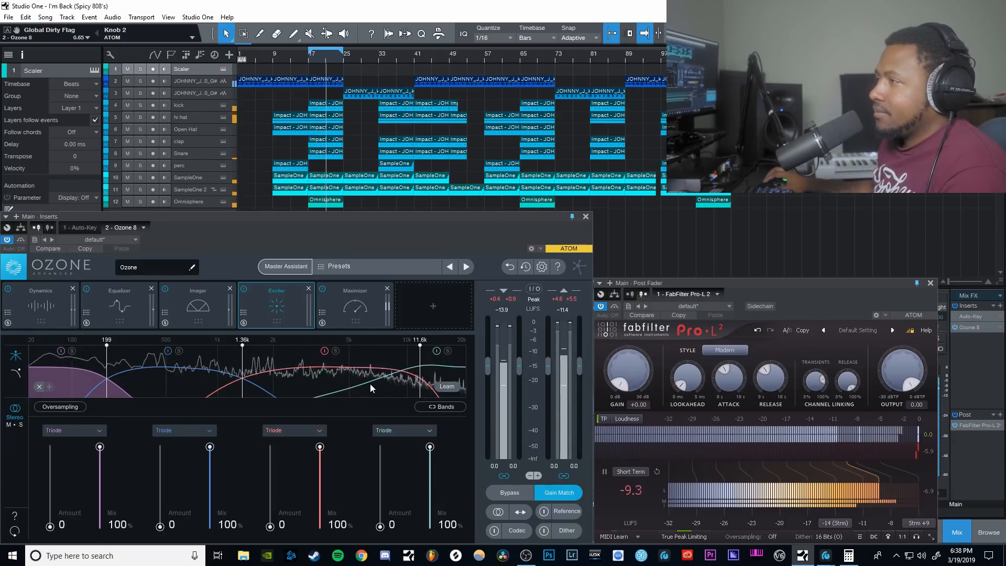
{"action": "key", "text": "space"}
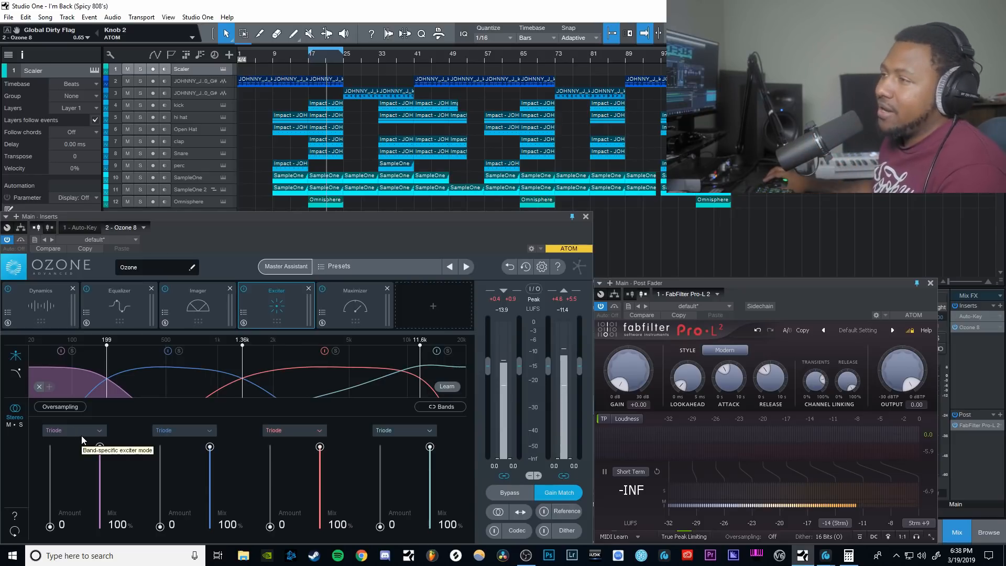
Step: Play the loop and raise the Exciter amount of the lowest band to 13.0 in Triode mode
{"action": "key", "text": "space"}
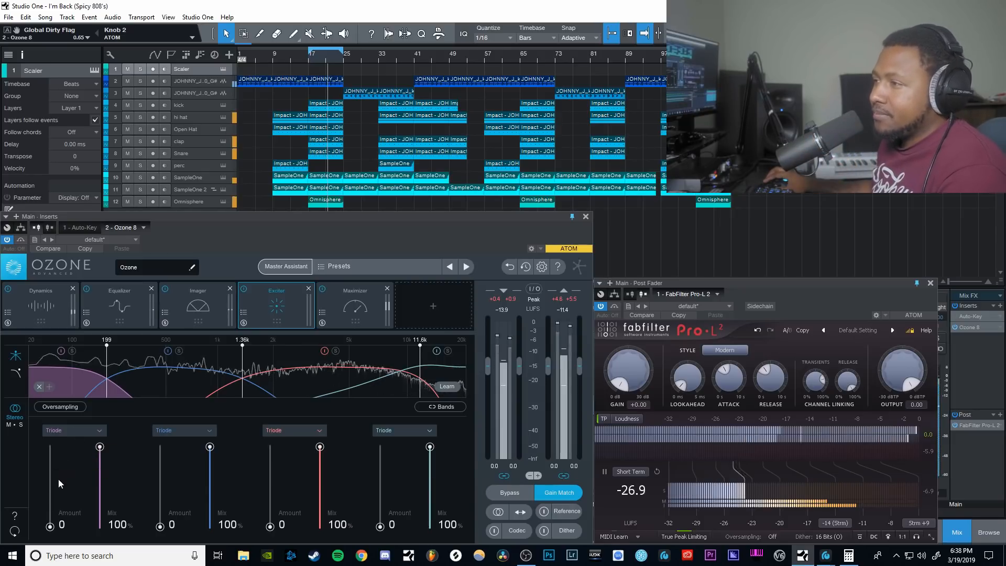
{"action": "left_click", "coordinate": [74, 432]}
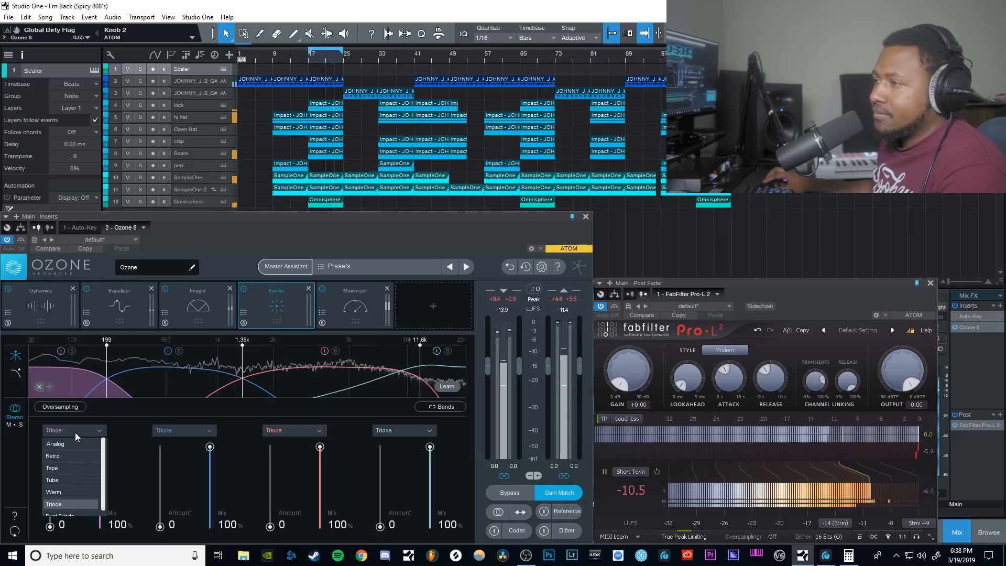
{"action": "left_click", "coordinate": [75, 436]}
{"action": "left_click_drag", "start_coordinate": [50, 526], "coordinate": [56, 499]}
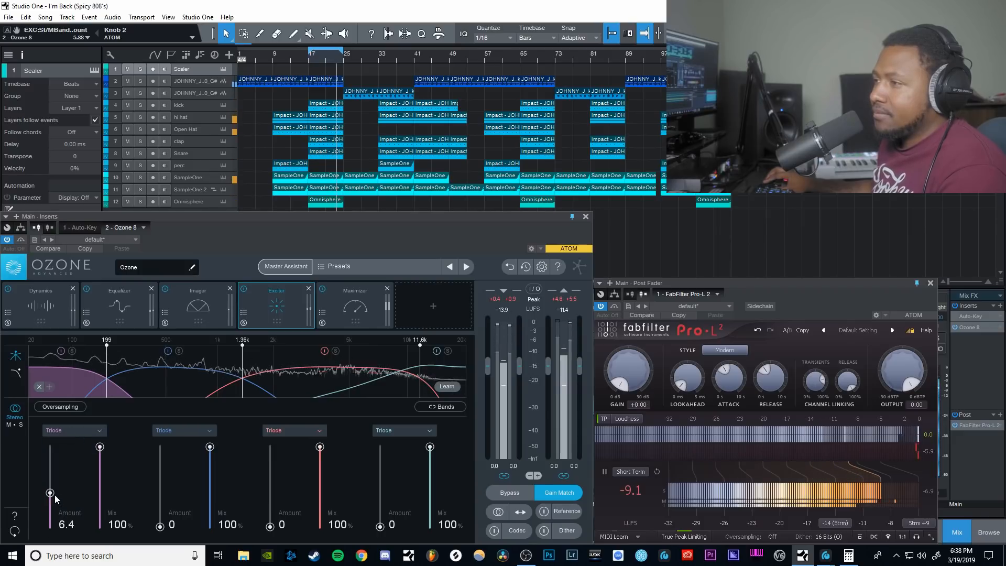
Step: Audition the Analog, Retro, Tape, Tube and Warm exciter modes on the lowest band of the playing loop
{"action": "left_click", "coordinate": [65, 431]}
{"action": "left_click", "coordinate": [57, 444]}
{"action": "left_click", "coordinate": [65, 430]}
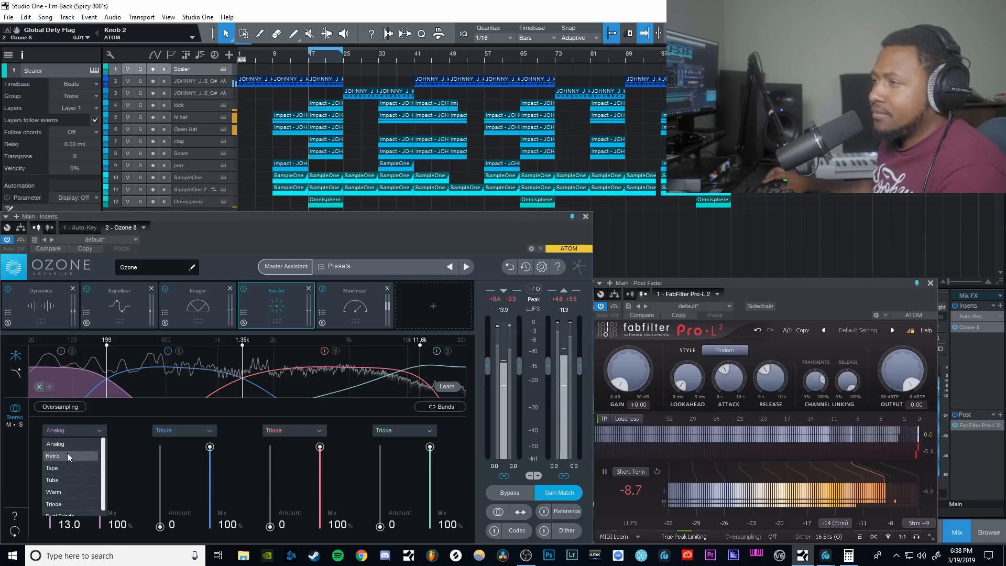
{"action": "left_click", "coordinate": [67, 455]}
{"action": "left_click", "coordinate": [72, 429]}
{"action": "left_click", "coordinate": [68, 467]}
{"action": "left_click", "coordinate": [75, 431]}
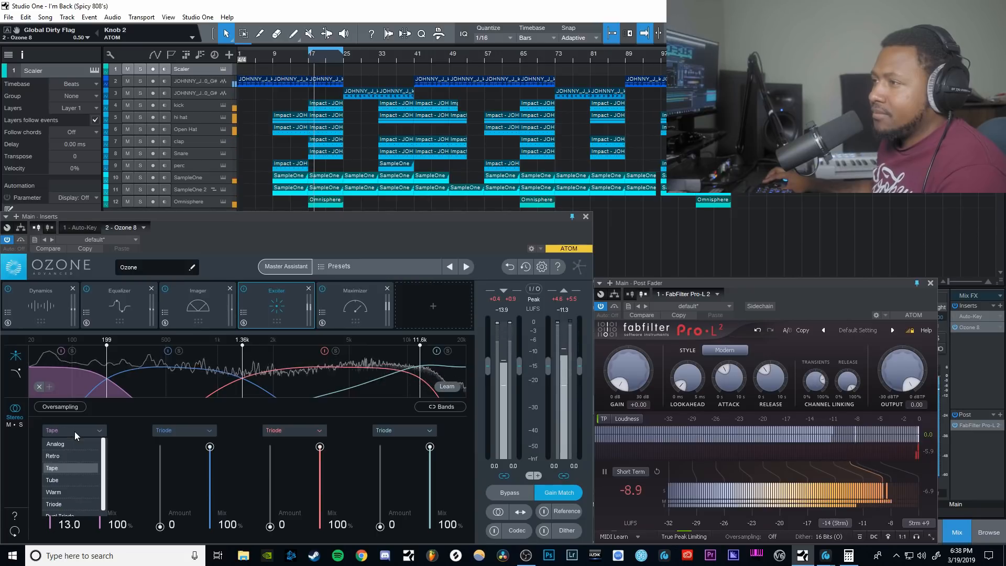
{"action": "left_click", "coordinate": [68, 481]}
{"action": "left_click", "coordinate": [74, 430]}
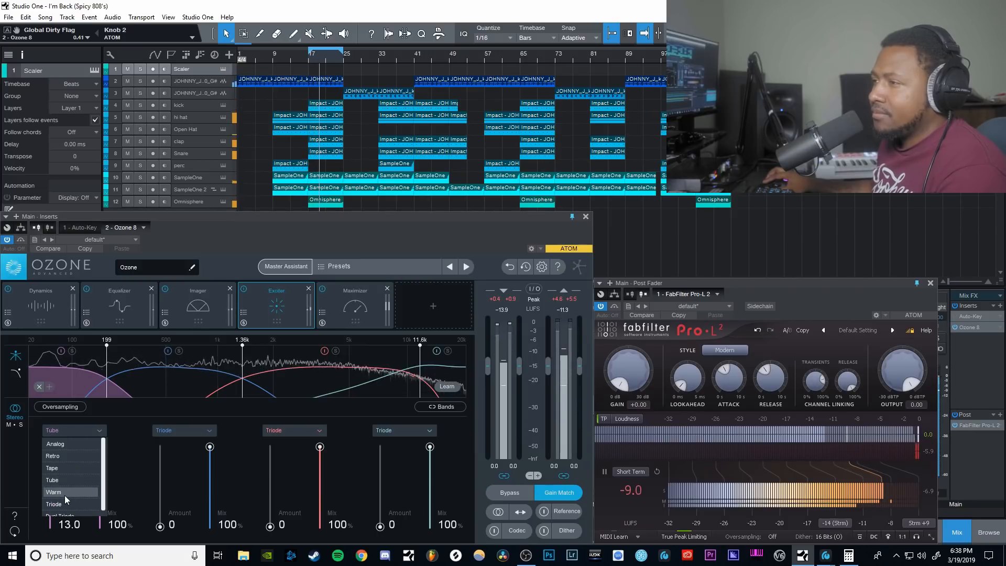
{"action": "left_click", "coordinate": [65, 495]}
Step: Settle the lowest band's exciter mode on Dual Triode and set its amount to 8.0
{"action": "left_click", "coordinate": [67, 431]}
{"action": "left_click", "coordinate": [68, 511]}
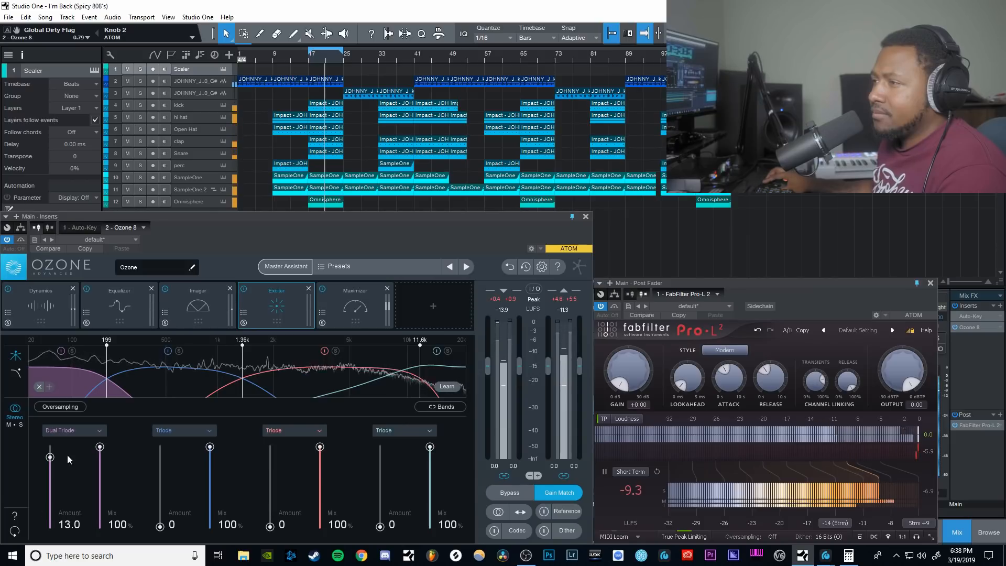
{"action": "left_click", "coordinate": [66, 431]}
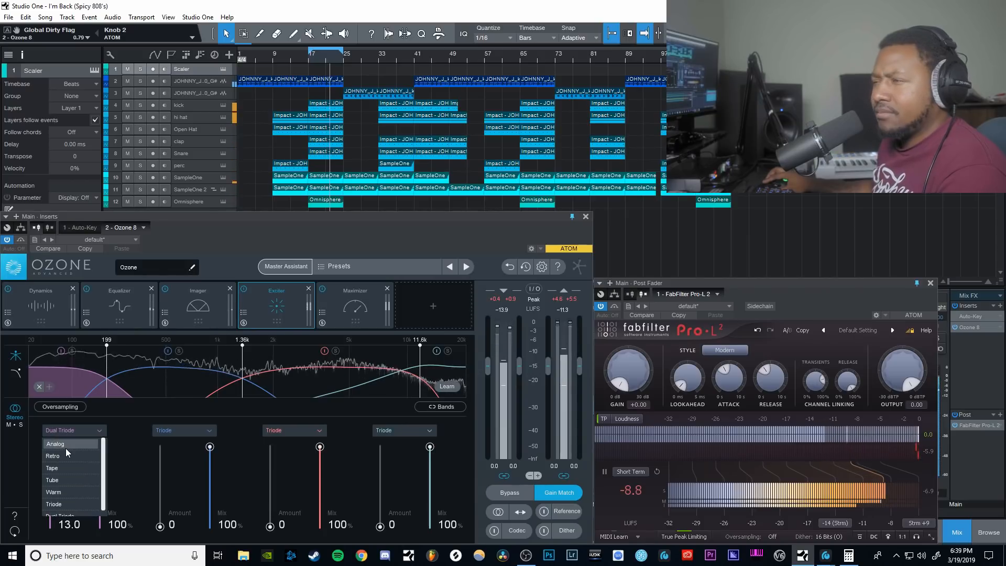
{"action": "left_click", "coordinate": [115, 438]}
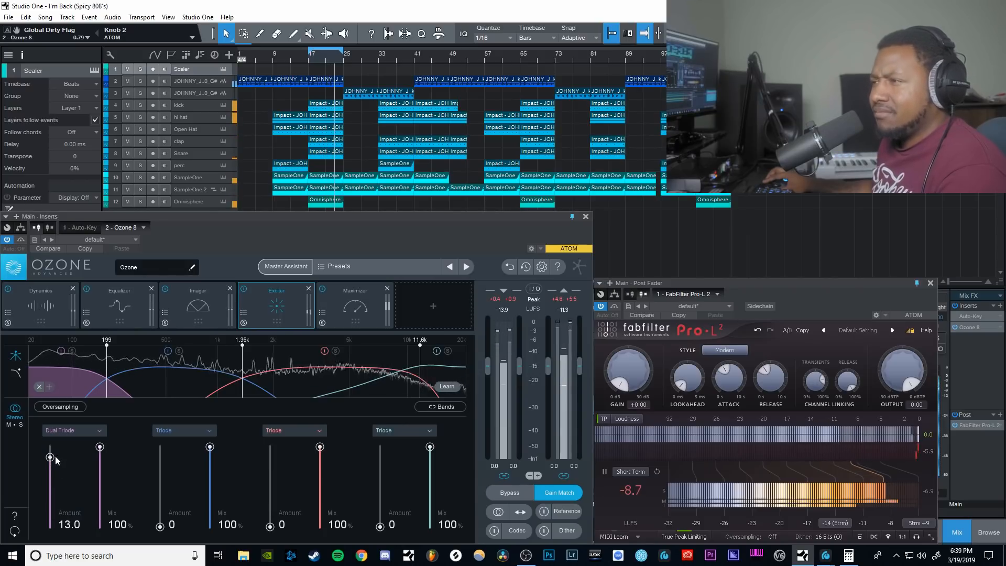
{"action": "scroll", "coordinate": [51, 456], "scroll_direction": "down", "scroll_amount": 10}
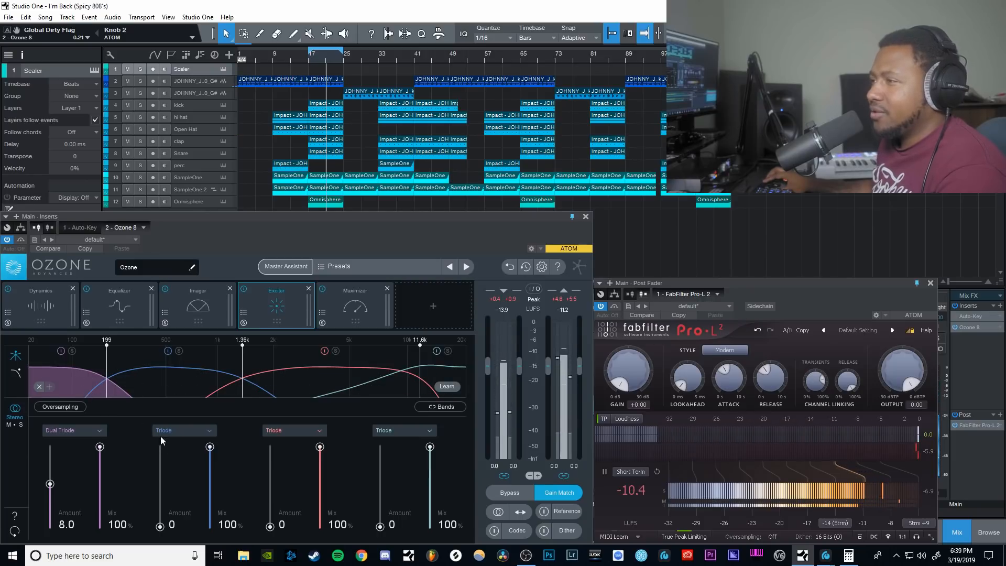
Step: Raise band 2's exciter amount to 12.8 and audition its Analog, Retro, Tape, Warm, Triode and Dual Triode modes
{"action": "left_click_drag", "start_coordinate": [160, 526], "coordinate": [161, 458]}
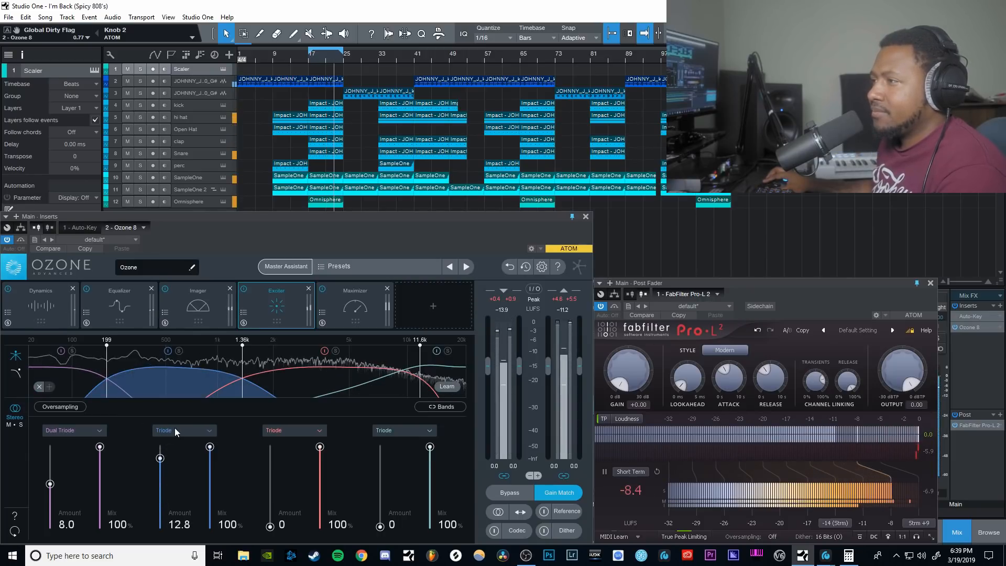
{"action": "left_click", "coordinate": [175, 429]}
{"action": "left_click", "coordinate": [176, 443]}
{"action": "left_click", "coordinate": [177, 433]}
{"action": "left_click", "coordinate": [176, 456]}
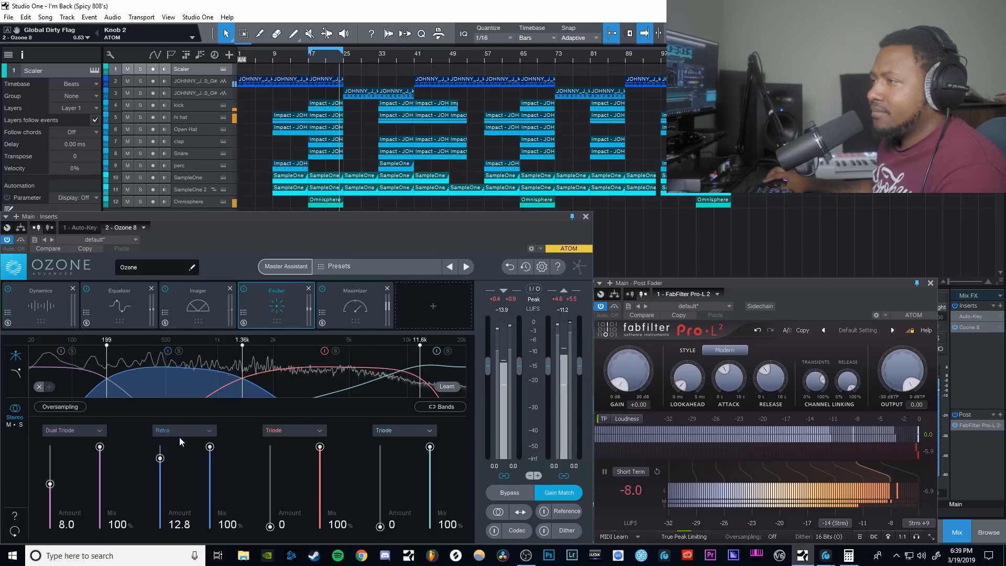
{"action": "left_click", "coordinate": [180, 432]}
{"action": "left_click", "coordinate": [174, 468]}
{"action": "left_click", "coordinate": [181, 433]}
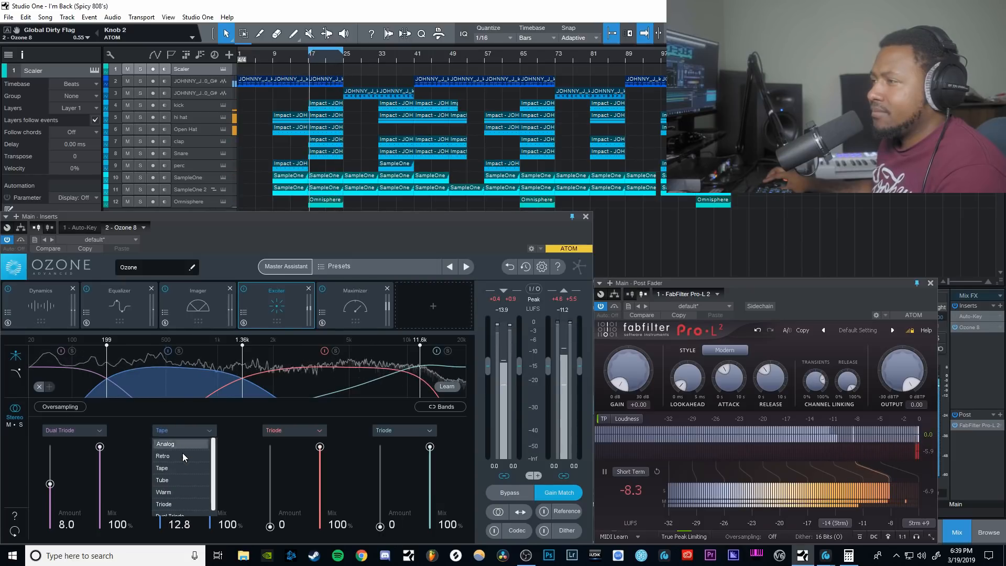
{"action": "left_click", "coordinate": [174, 493]}
{"action": "left_click", "coordinate": [174, 505]}
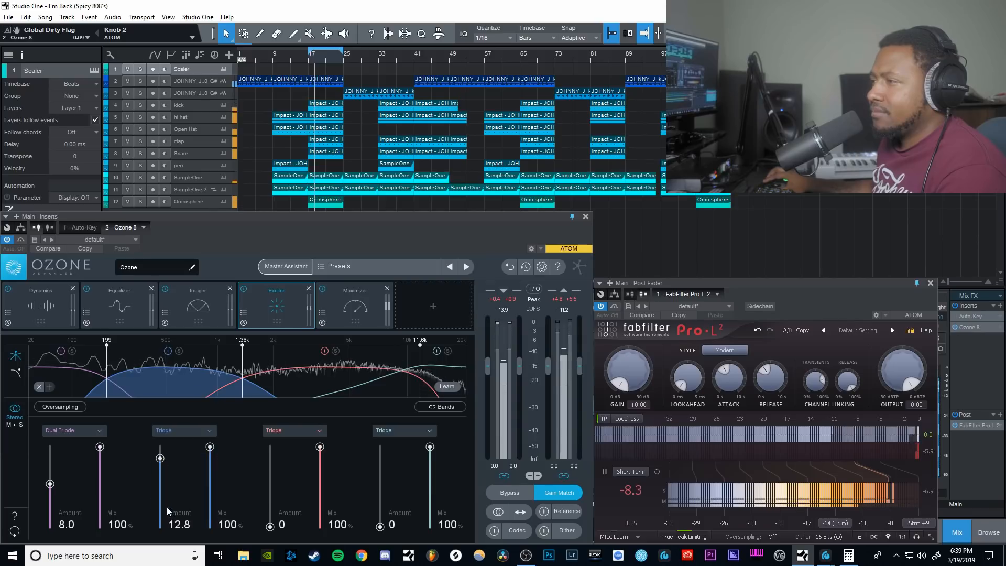
{"action": "left_click", "coordinate": [174, 430]}
{"action": "left_click", "coordinate": [176, 516]}
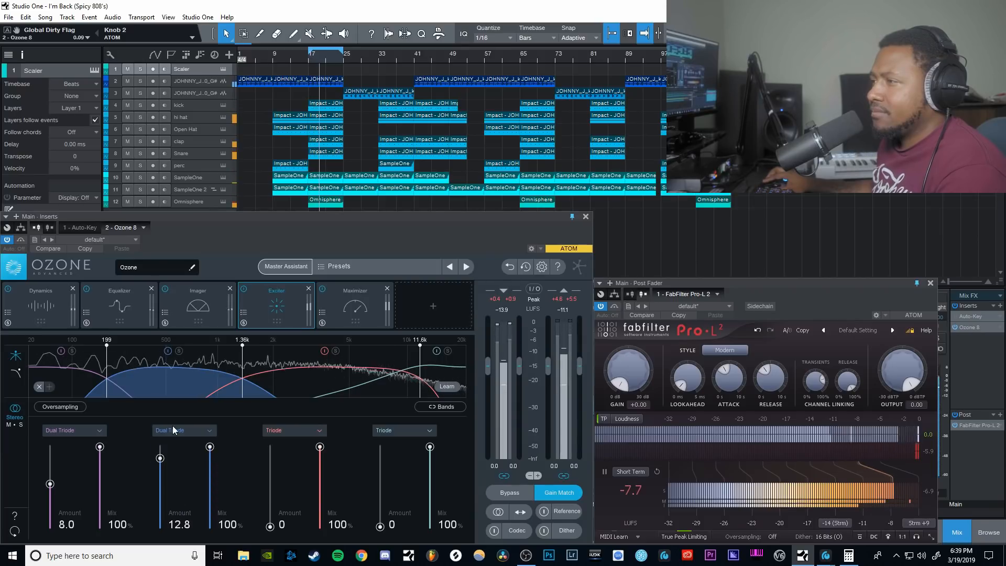
Step: Settle band 2's exciter mode on Warm and set its amount to 6.0
{"action": "left_click", "coordinate": [172, 425]}
{"action": "left_click", "coordinate": [174, 491]}
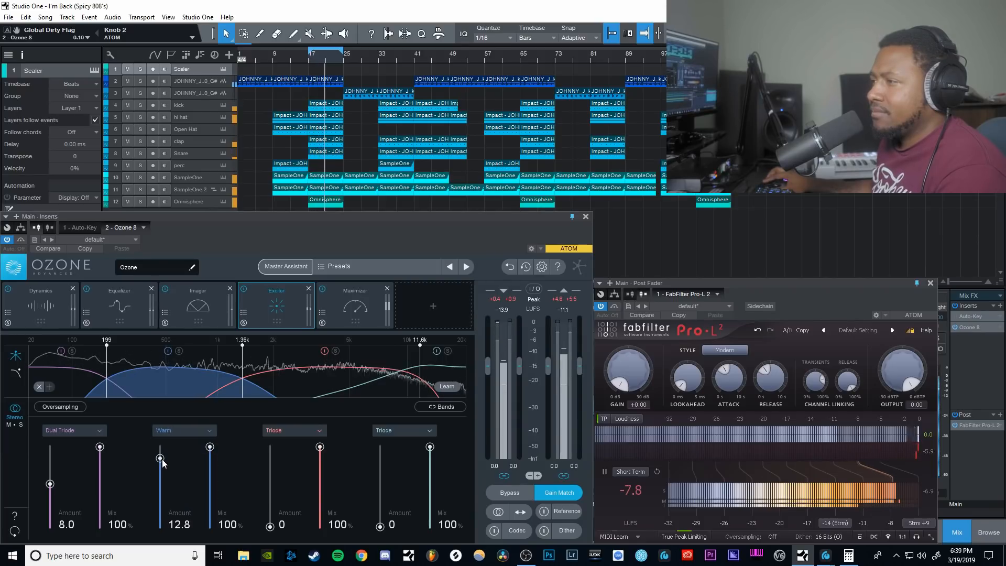
{"action": "left_click_drag", "start_coordinate": [160, 458], "coordinate": [159, 527]}
{"action": "scroll", "coordinate": [158, 524], "scroll_direction": "up", "scroll_amount": 9}
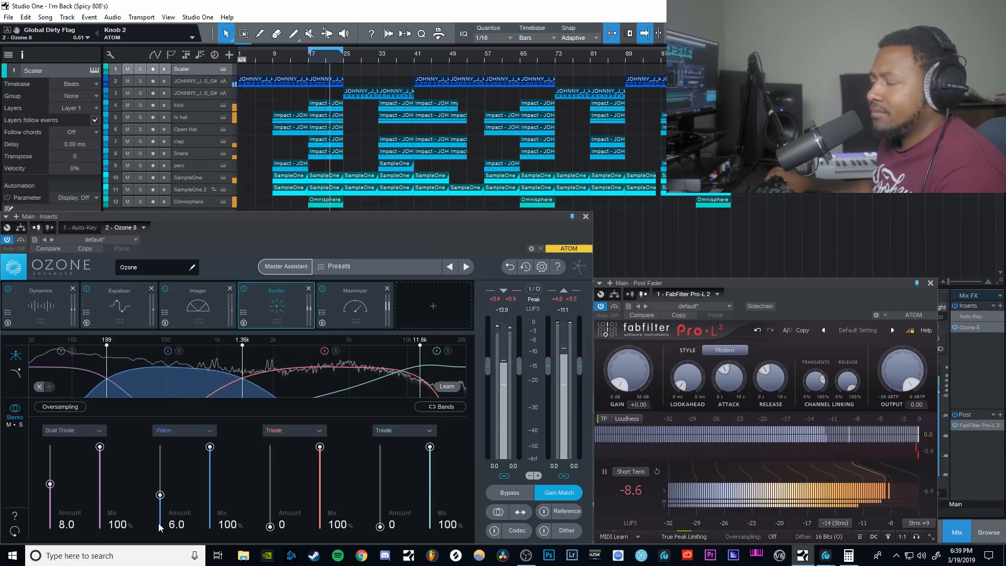
{"action": "scroll", "coordinate": [159, 524], "scroll_direction": "down", "scroll_amount": 4}
{"action": "scroll", "coordinate": [159, 526], "scroll_direction": "down", "scroll_amount": 2}
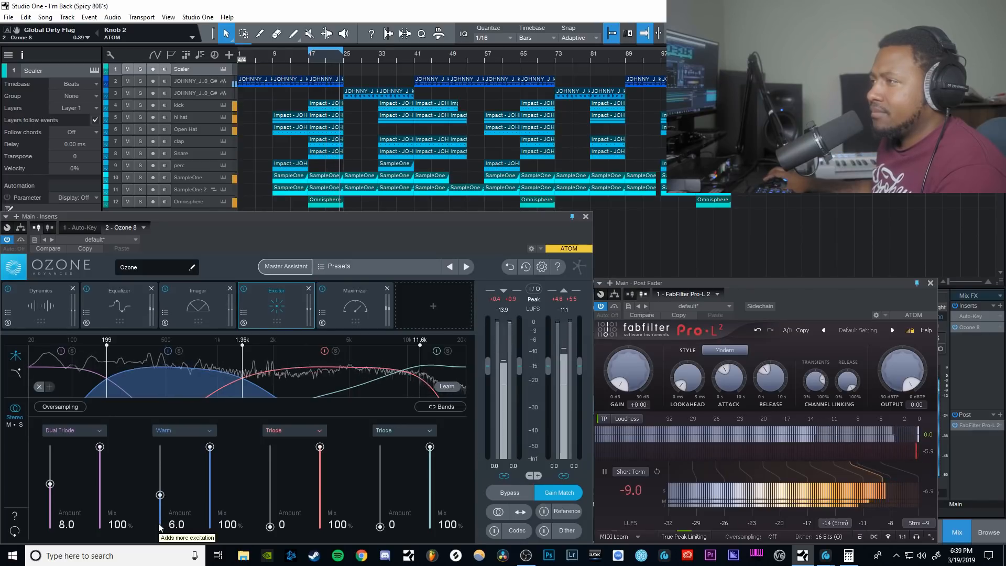
Step: Raise band 3's exciter amount to 11.0 and compare its Retro, Tape, Analog and Warm modes on the playing loop
{"action": "left_click_drag", "start_coordinate": [270, 526], "coordinate": [272, 467]}
{"action": "left_click", "coordinate": [280, 430]}
{"action": "left_click", "coordinate": [281, 456]}
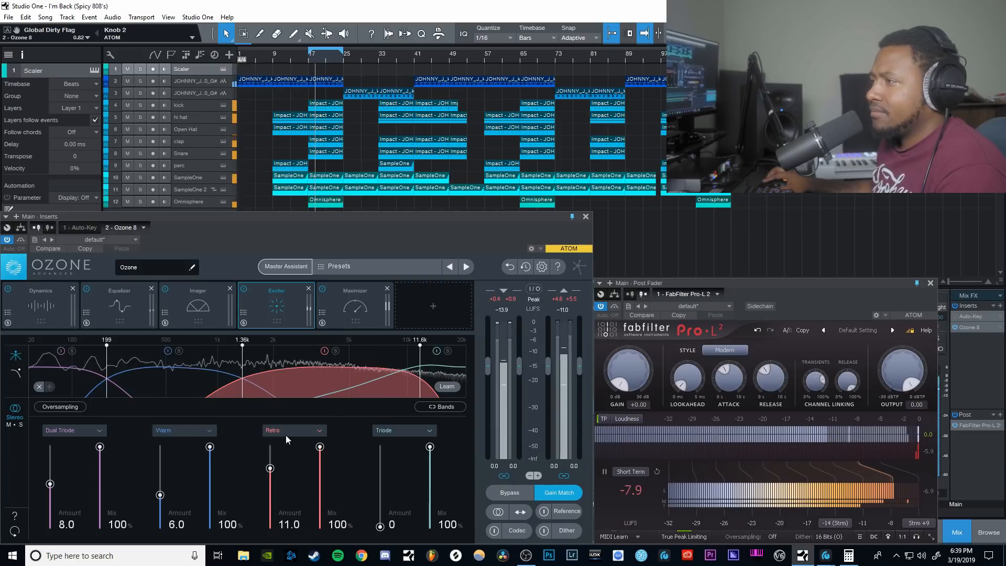
{"action": "left_click", "coordinate": [285, 431]}
{"action": "left_click", "coordinate": [285, 467]}
{"action": "left_click", "coordinate": [285, 431]}
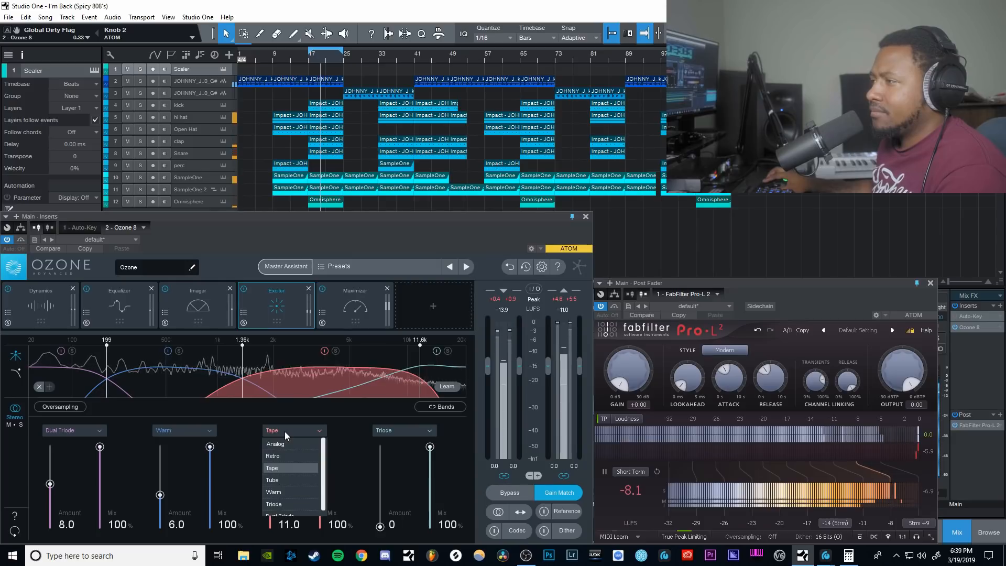
{"action": "left_click", "coordinate": [285, 447]}
{"action": "left_click", "coordinate": [287, 433]}
{"action": "left_click", "coordinate": [286, 448]}
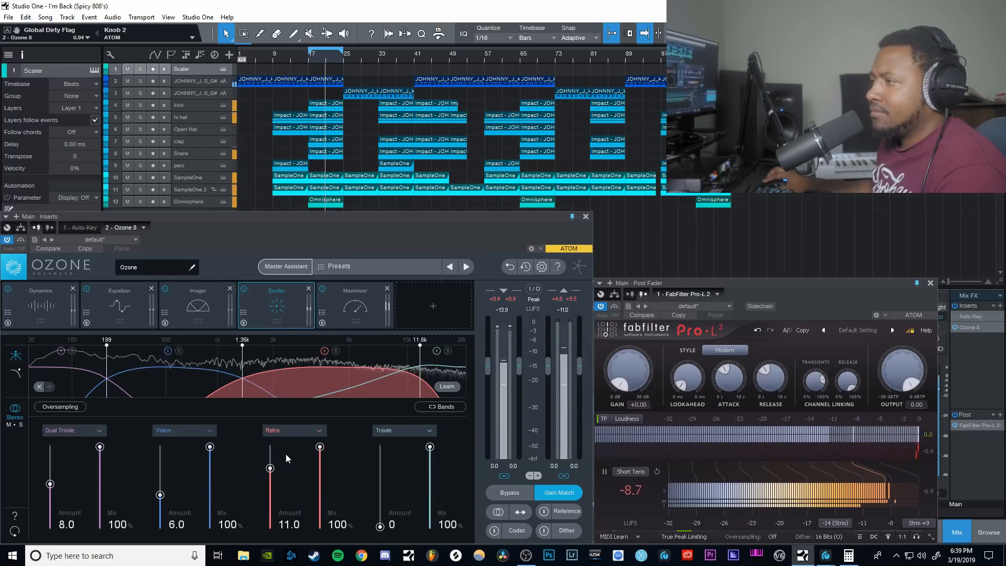
{"action": "left_click", "coordinate": [283, 430]}
{"action": "left_click", "coordinate": [284, 444]}
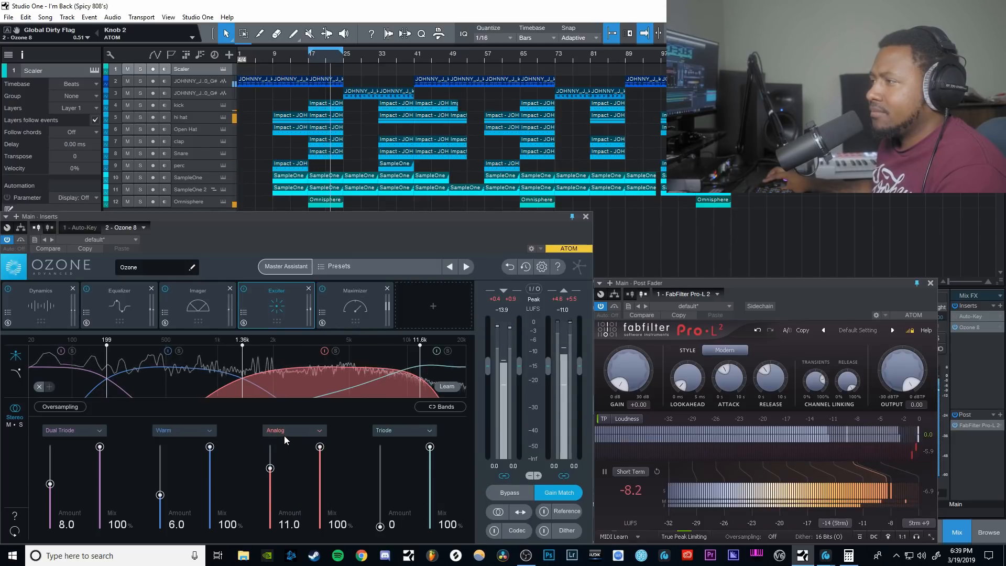
{"action": "left_click", "coordinate": [284, 431]}
{"action": "left_click", "coordinate": [276, 492]}
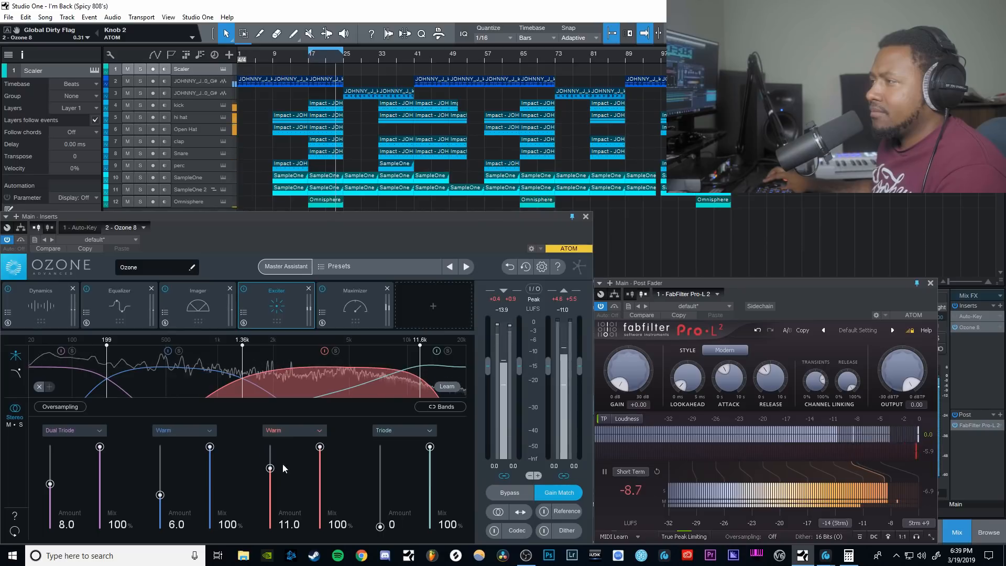
Step: Settle band 3's exciter mode on Analog and set its amount to 7.0
{"action": "left_click", "coordinate": [284, 432]}
{"action": "left_click", "coordinate": [284, 444]}
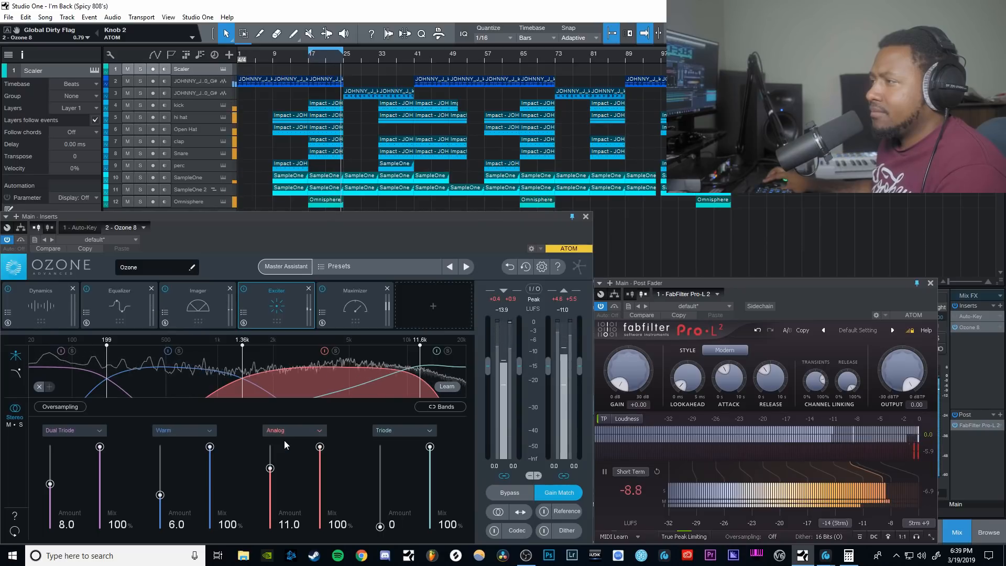
{"action": "left_click_drag", "start_coordinate": [275, 468], "coordinate": [272, 483]}
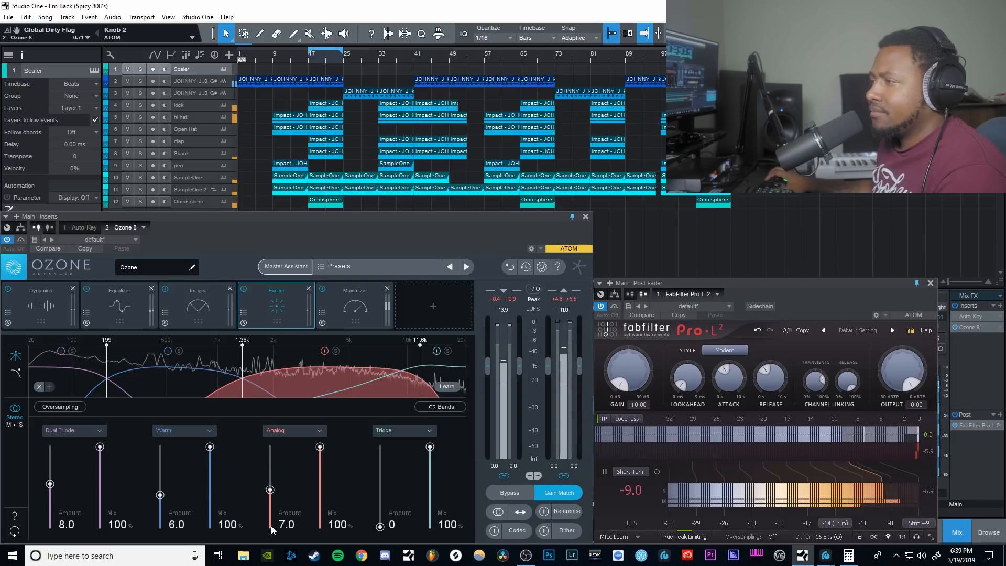
Step: Raise band 4's exciter amount to 12.6 and audition its Analog, Retro, Tape and Tube modes
{"action": "left_click_drag", "start_coordinate": [380, 527], "coordinate": [380, 461]}
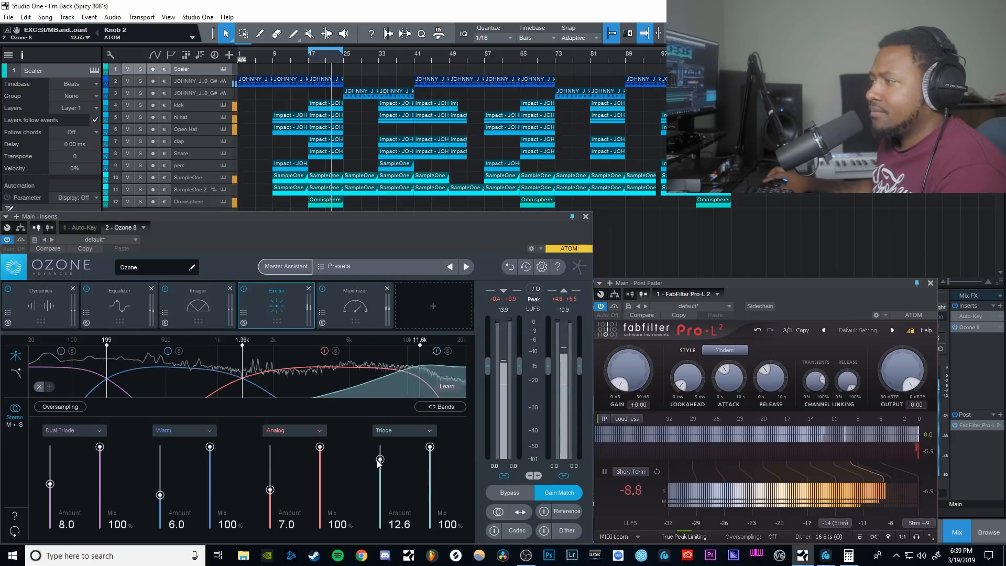
{"action": "left_click", "coordinate": [388, 431]}
{"action": "left_click", "coordinate": [388, 445]}
{"action": "left_click", "coordinate": [391, 434]}
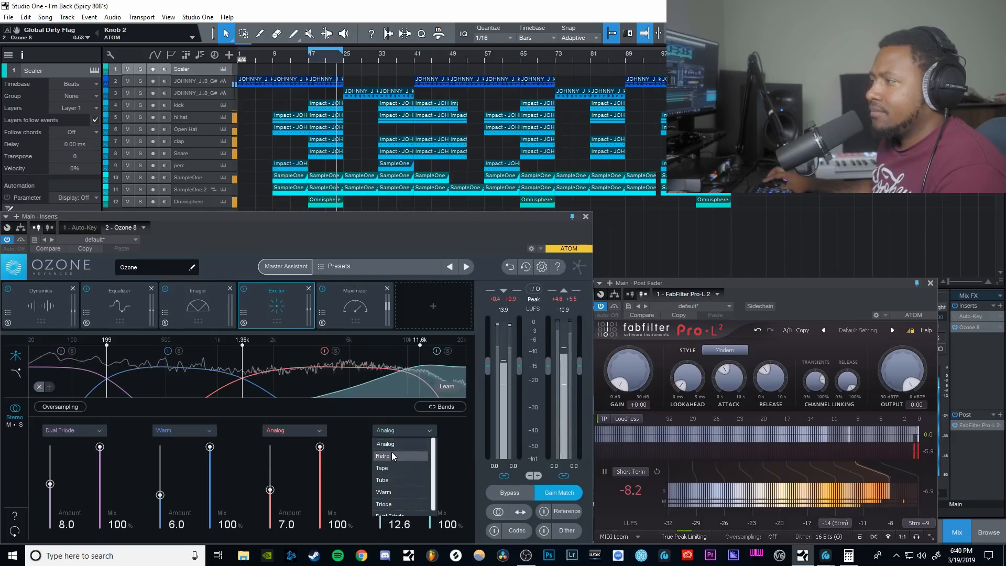
{"action": "left_click", "coordinate": [391, 454]}
{"action": "left_click", "coordinate": [394, 435]}
{"action": "left_click", "coordinate": [393, 467]}
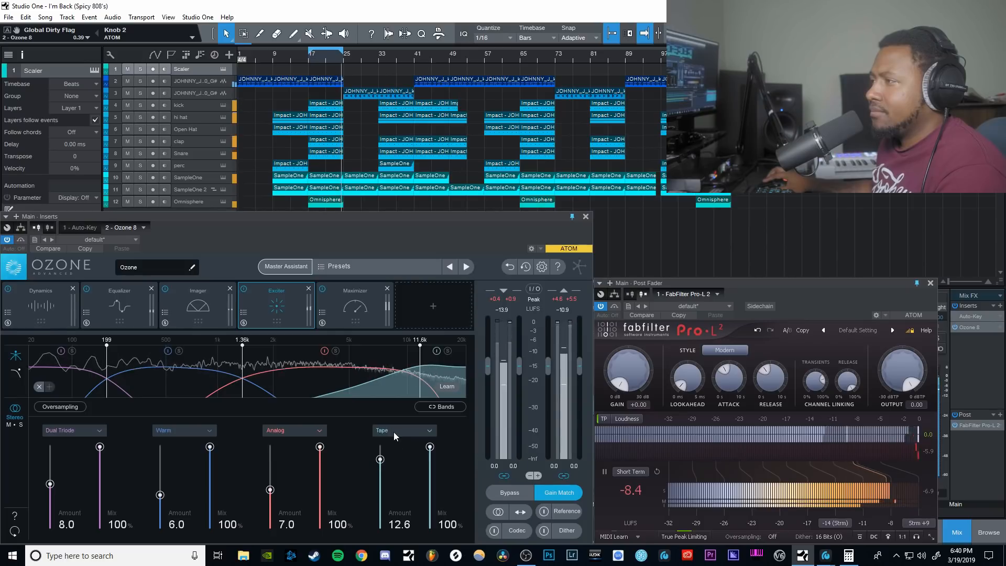
{"action": "left_click", "coordinate": [394, 432]}
{"action": "left_click", "coordinate": [391, 479]}
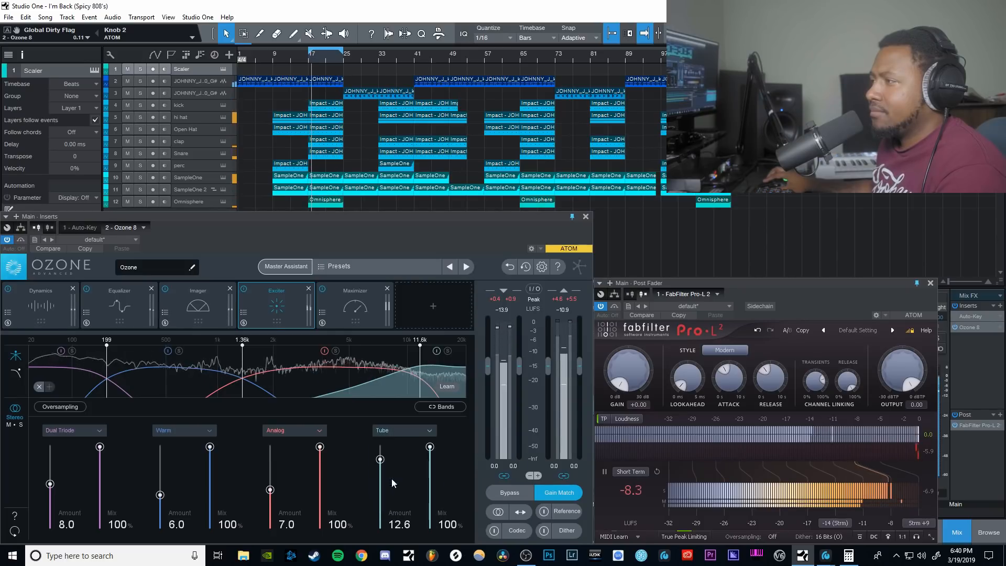
Step: Settle band 4's exciter mode on Tape and set its amount to 7.0
{"action": "left_click", "coordinate": [390, 429]}
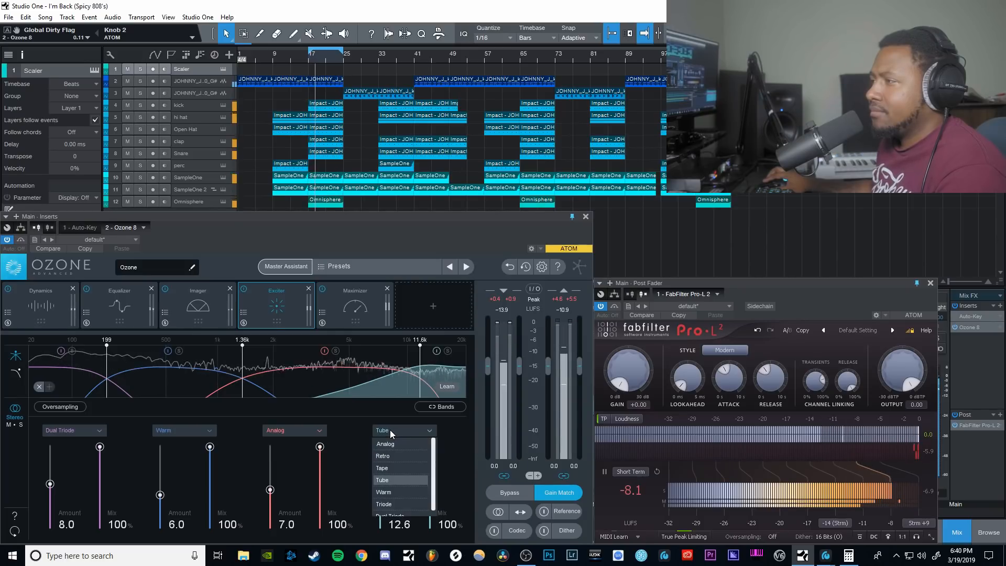
{"action": "left_click", "coordinate": [391, 465]}
{"action": "left_click_drag", "start_coordinate": [381, 460], "coordinate": [378, 525]}
{"action": "scroll", "coordinate": [379, 525], "scroll_direction": "up", "scroll_amount": 3}
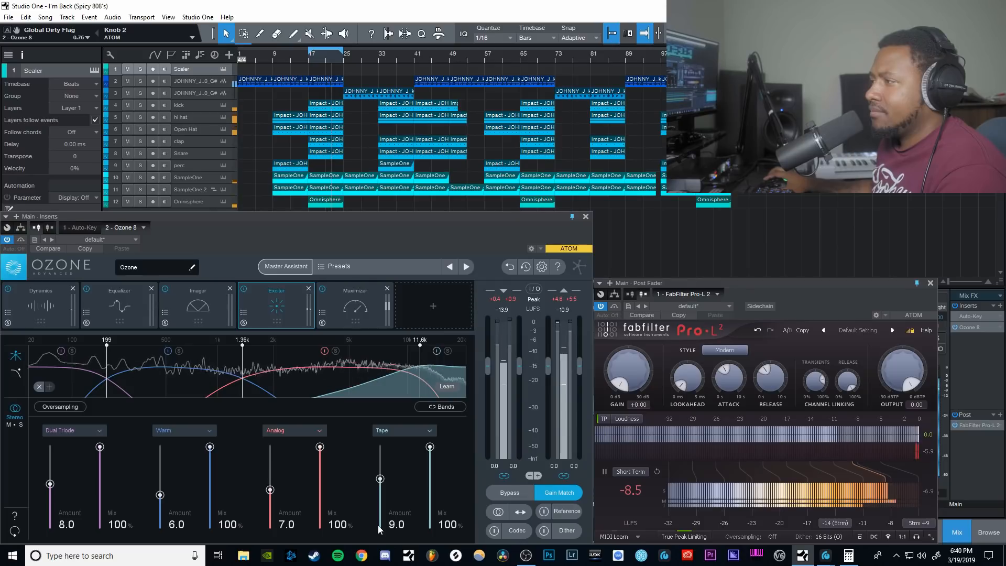
{"action": "scroll", "coordinate": [378, 525], "scroll_direction": "down", "scroll_amount": 1}
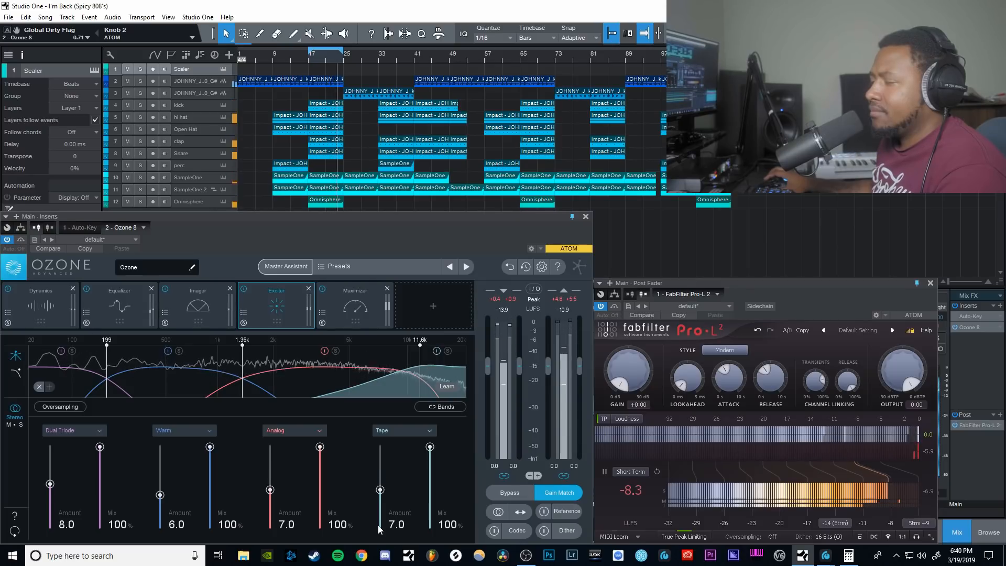
Step: Stop and restart the loop, and bypass all of Ozone's processing to hear the beat unprocessed
{"action": "key", "text": "space"}
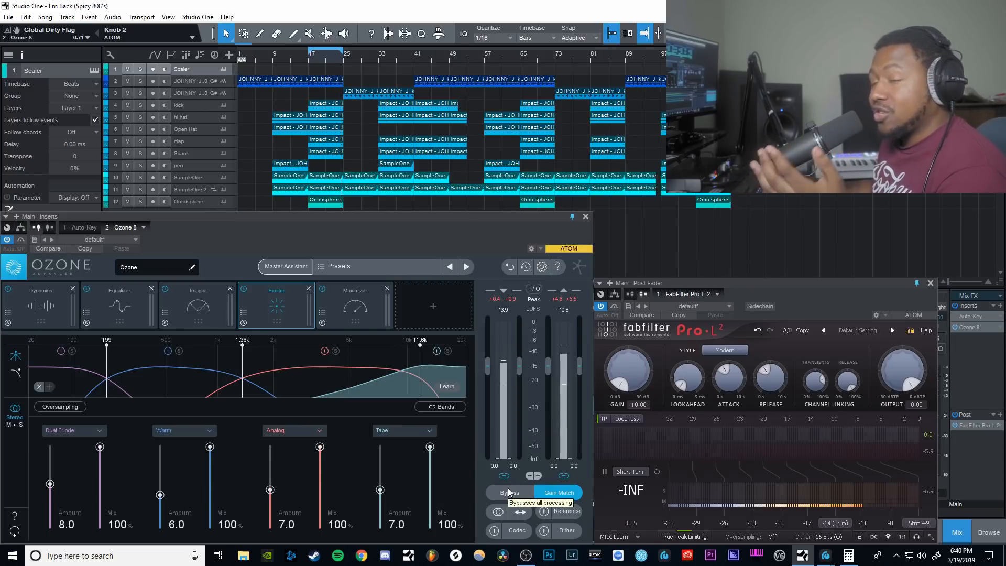
{"action": "key", "text": "space"}
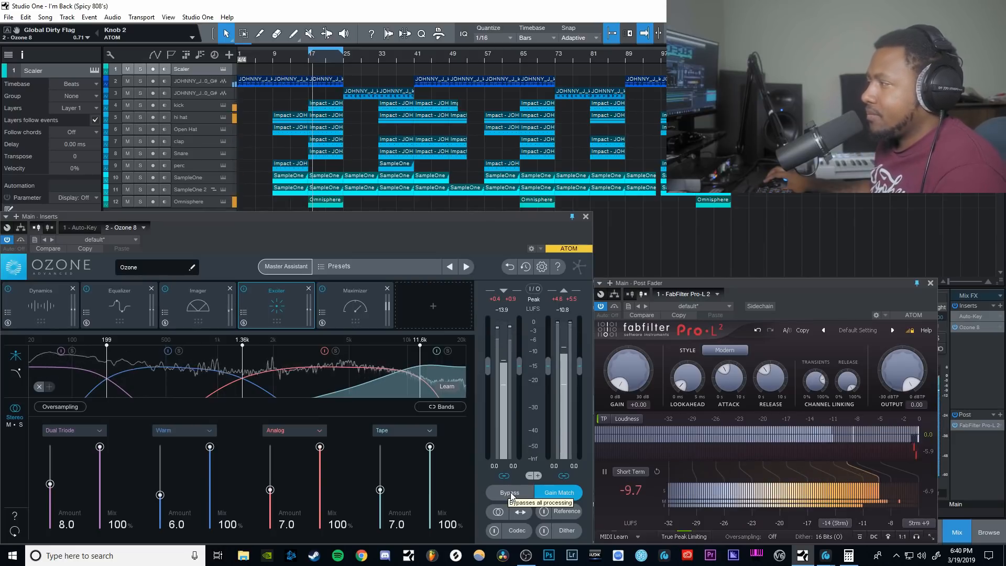
{"action": "left_click", "coordinate": [511, 493]}
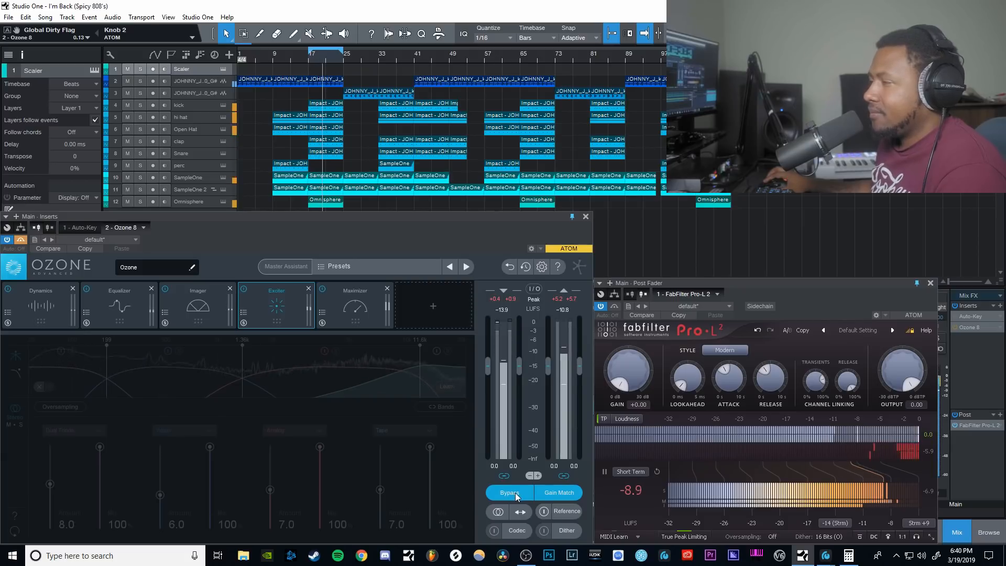
Step: Lower band 4's exciter amount to 5.0, compare the loop with Ozone bypassed and active, and stop playback
{"action": "left_click", "coordinate": [514, 493]}
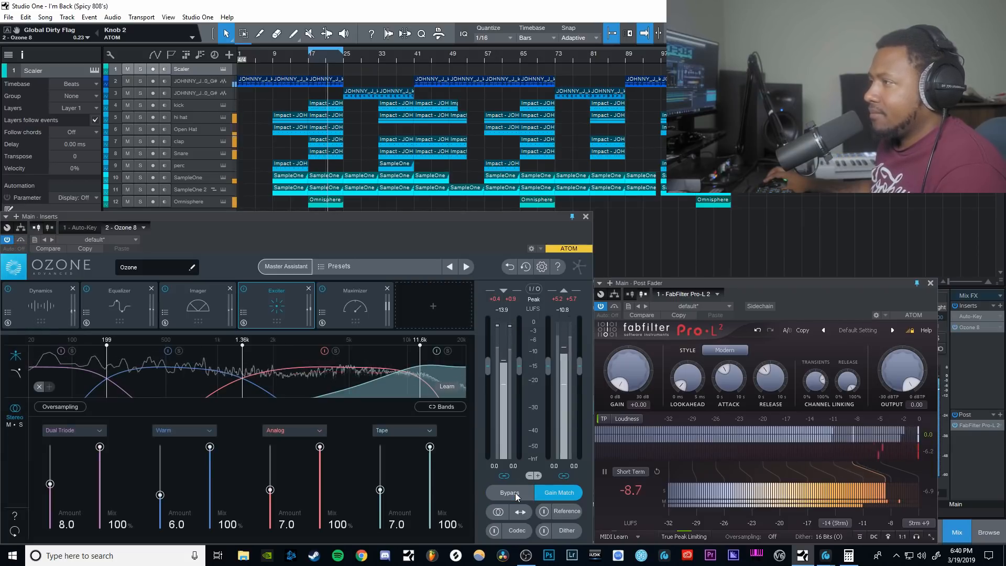
{"action": "left_click_drag", "start_coordinate": [380, 490], "coordinate": [379, 500]}
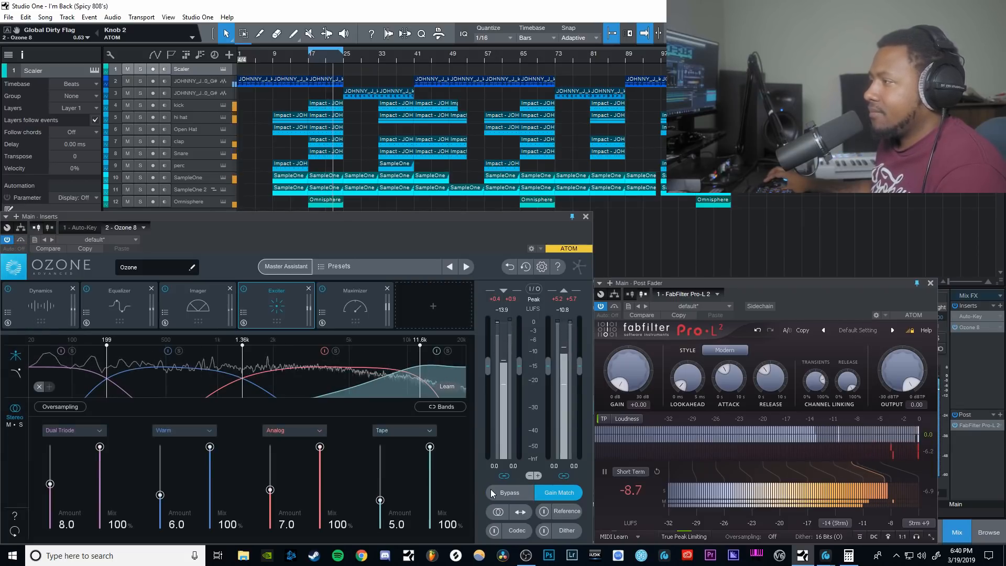
{"action": "left_click", "coordinate": [505, 495]}
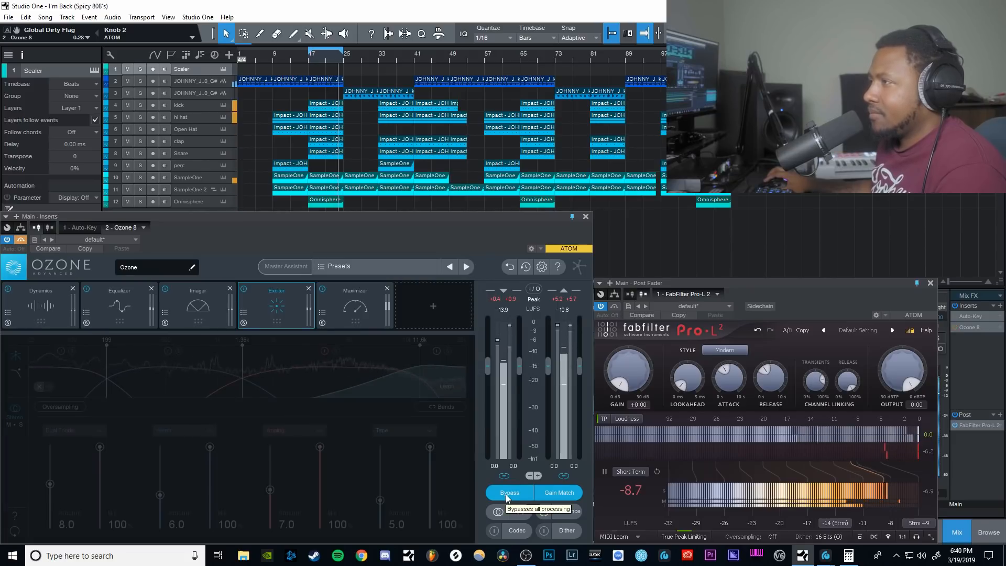
{"action": "left_click", "coordinate": [505, 495]}
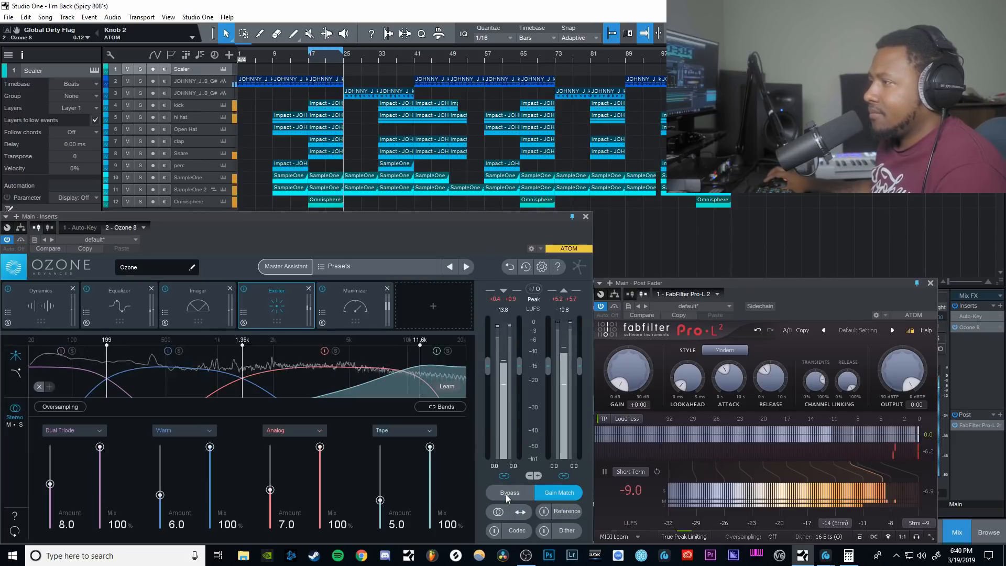
{"action": "left_click", "coordinate": [505, 494]}
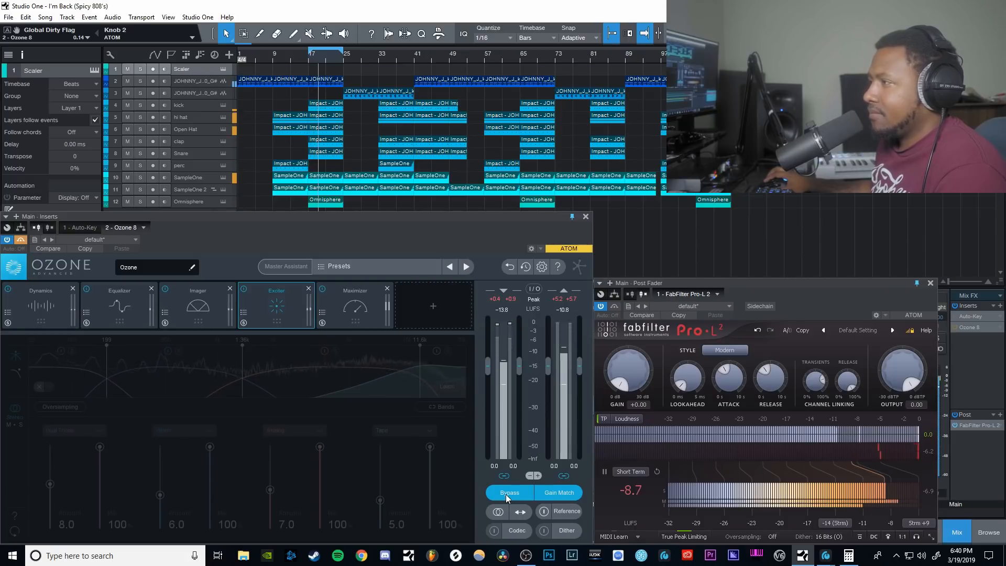
{"action": "left_click", "coordinate": [505, 494]}
{"action": "key", "text": "space"}
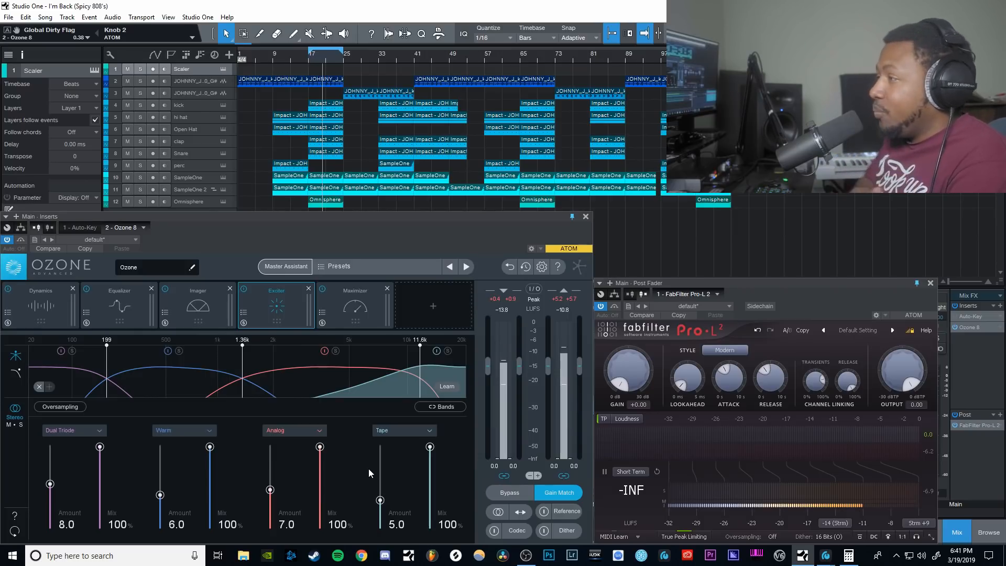
Step: Set the Maximizer's threshold to -4.0 dB while listening to the loop
{"action": "left_click", "coordinate": [349, 313]}
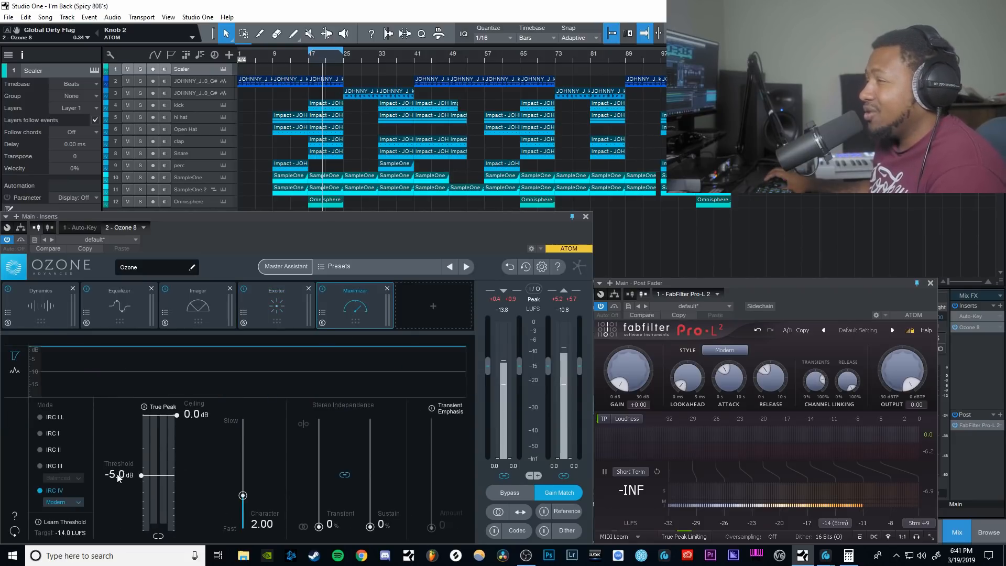
{"action": "key", "text": "space"}
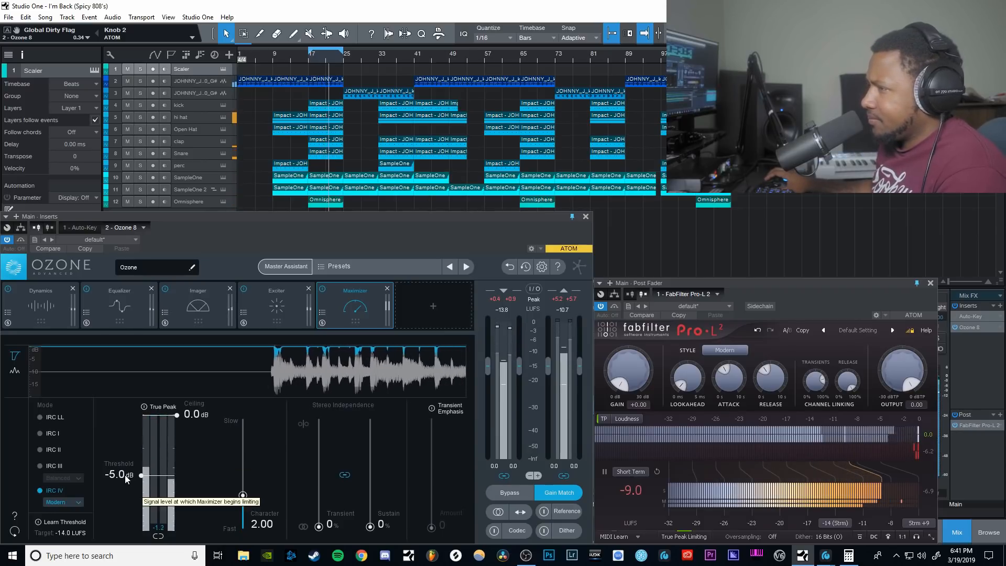
{"action": "scroll", "coordinate": [126, 475], "scroll_direction": "up", "scroll_amount": 1}
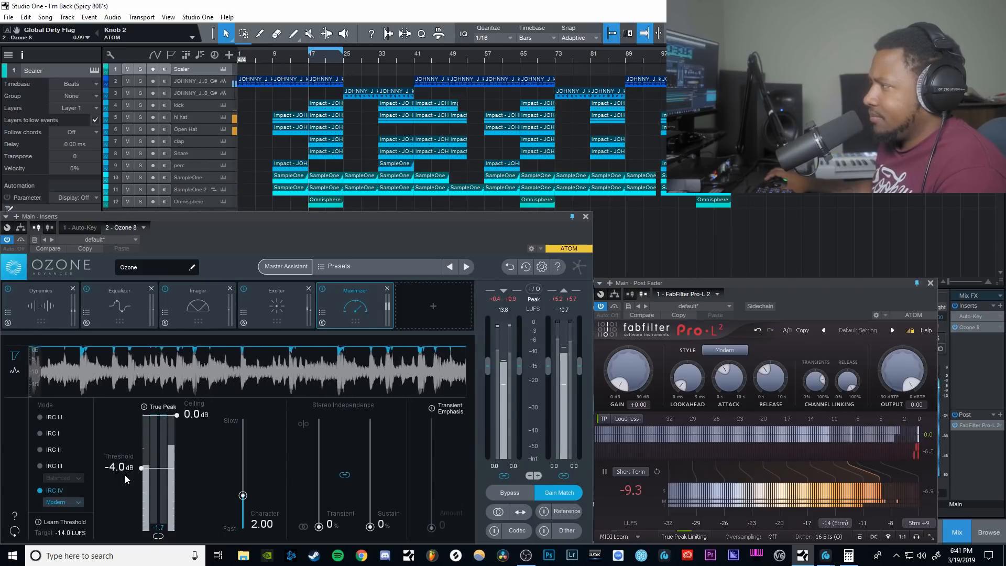
{"action": "scroll", "coordinate": [125, 475], "scroll_direction": "up", "scroll_amount": 1}
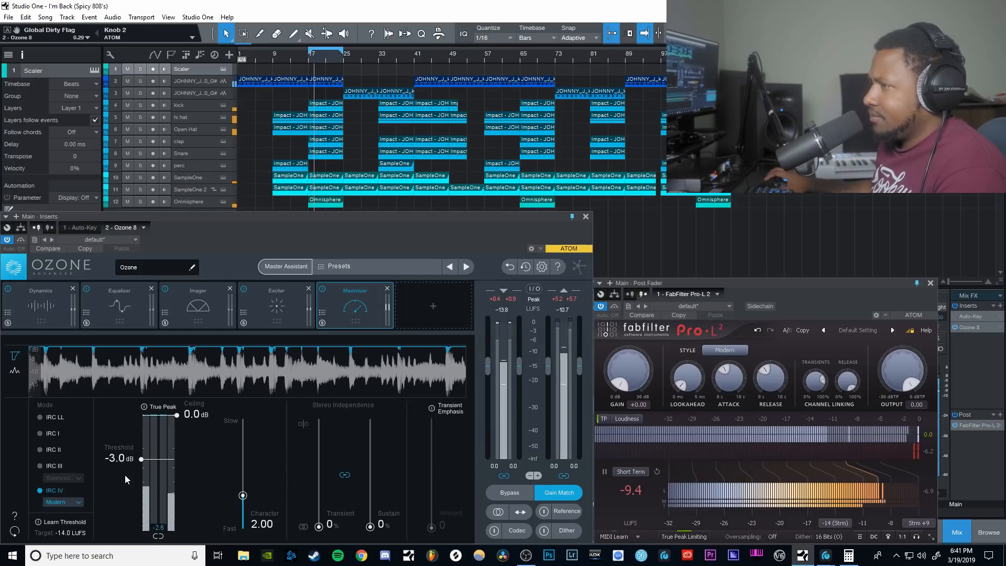
{"action": "scroll", "coordinate": [125, 475], "scroll_direction": "down", "scroll_amount": 1}
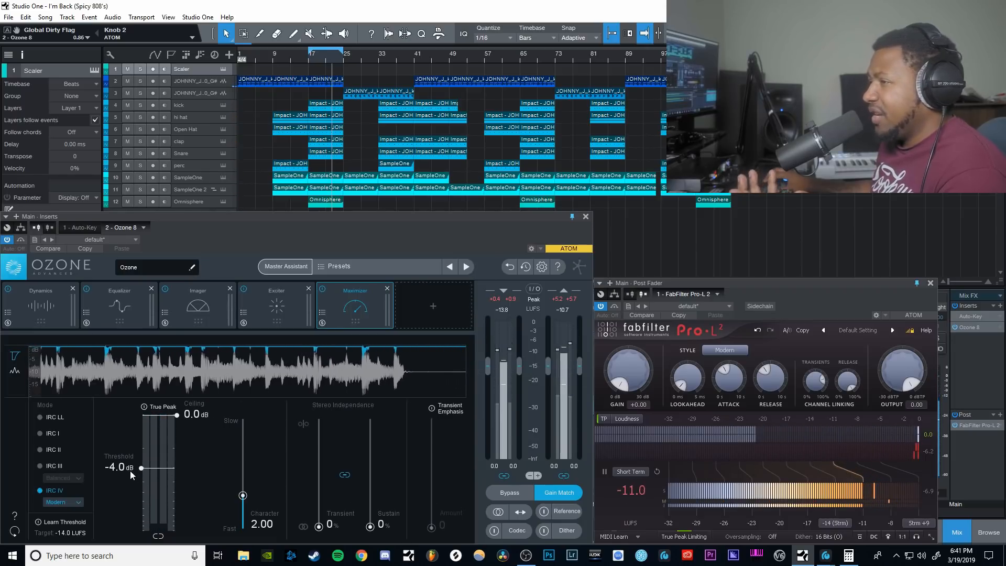
{"action": "key", "text": "space"}
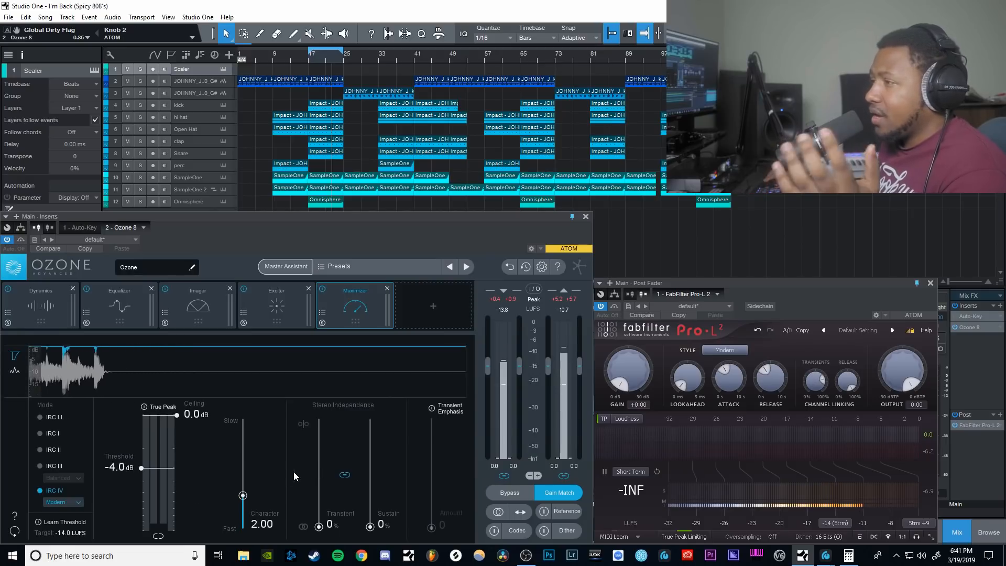
Step: Set Pro-L 2's output level to -1.00 dBTP and turn its dithering off
{"action": "double_click", "coordinate": [900, 362]}
{"action": "type", "text": "-1"}
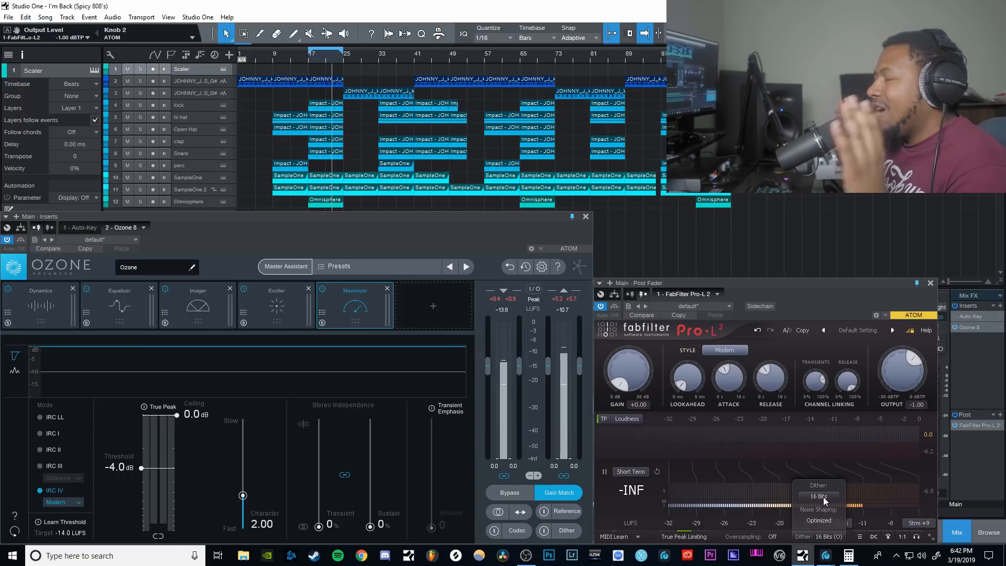
{"action": "left_click", "coordinate": [823, 497]}
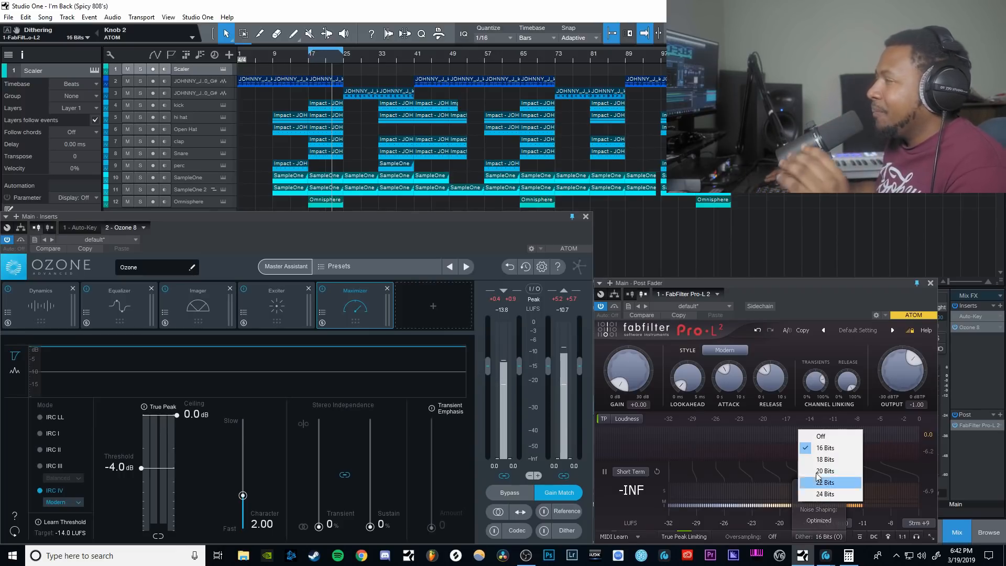
{"action": "left_click", "coordinate": [801, 439]}
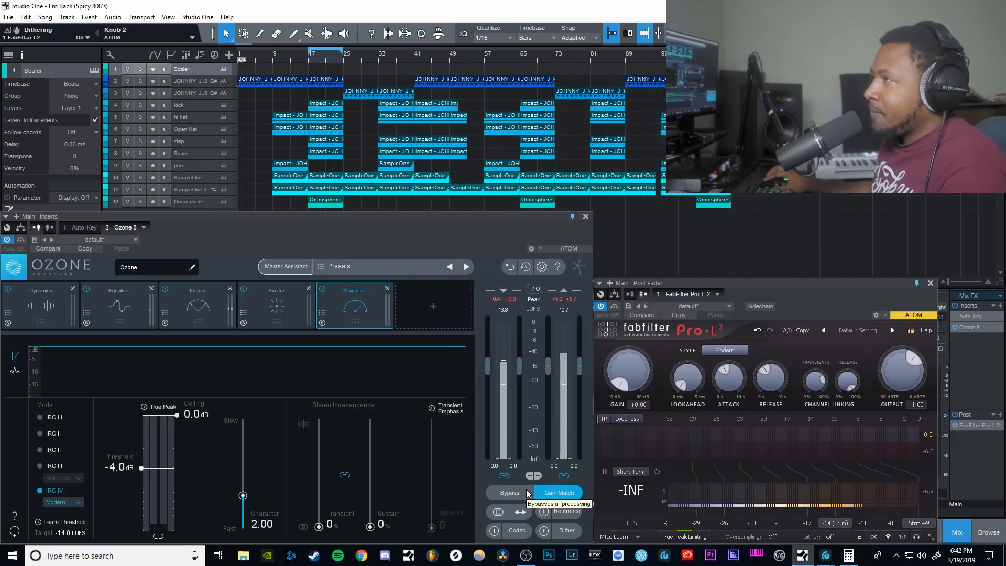
Step: Play the loop and compare the gain-matched master with Ozone's processing bypassed and active
{"action": "key", "text": "space"}
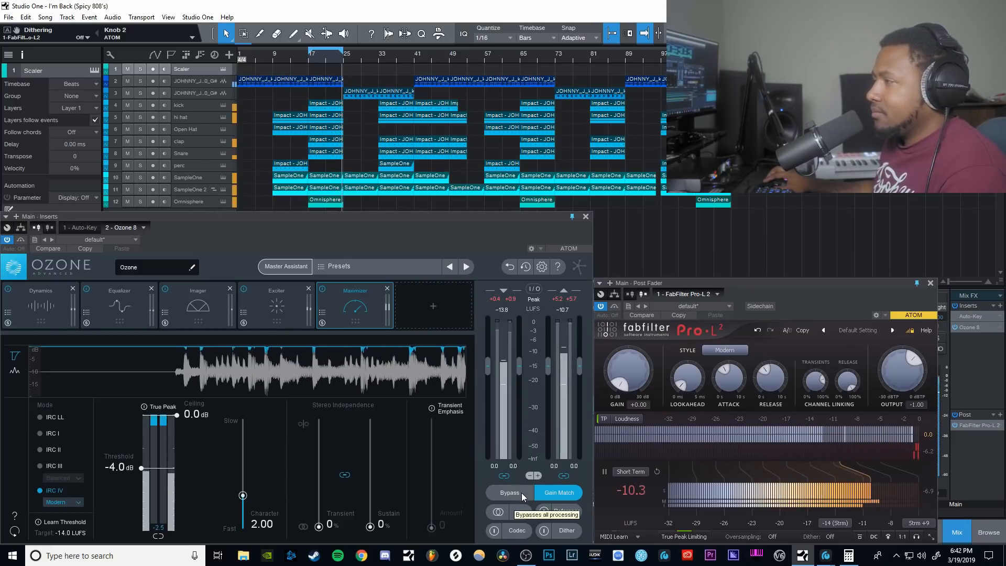
{"action": "left_click", "coordinate": [521, 493]}
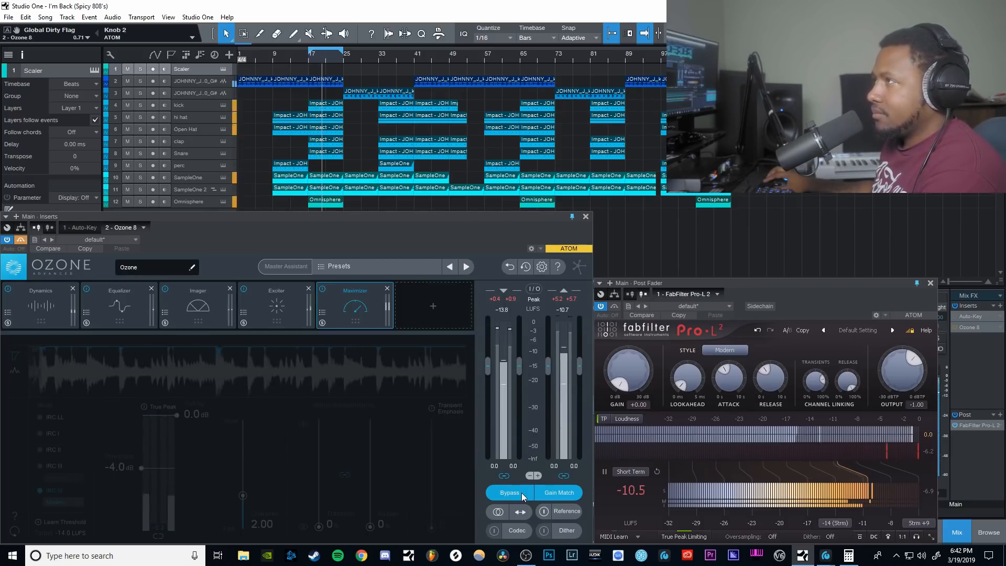
{"action": "left_click", "coordinate": [521, 492]}
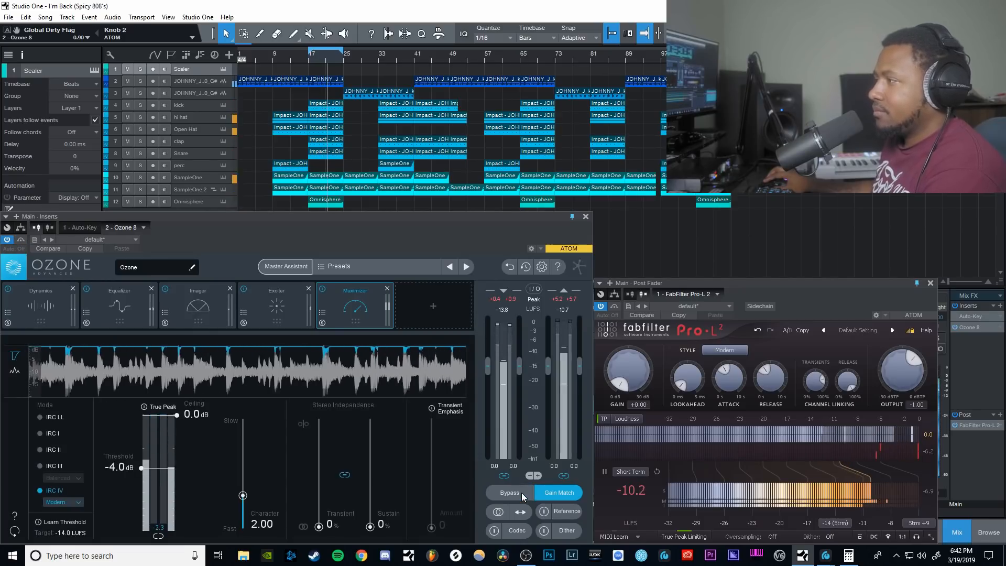
Step: Turn off Ozone's Gain Match and compare the bypassed and processed loop at full level before stopping playback
{"action": "left_click", "coordinate": [559, 493]}
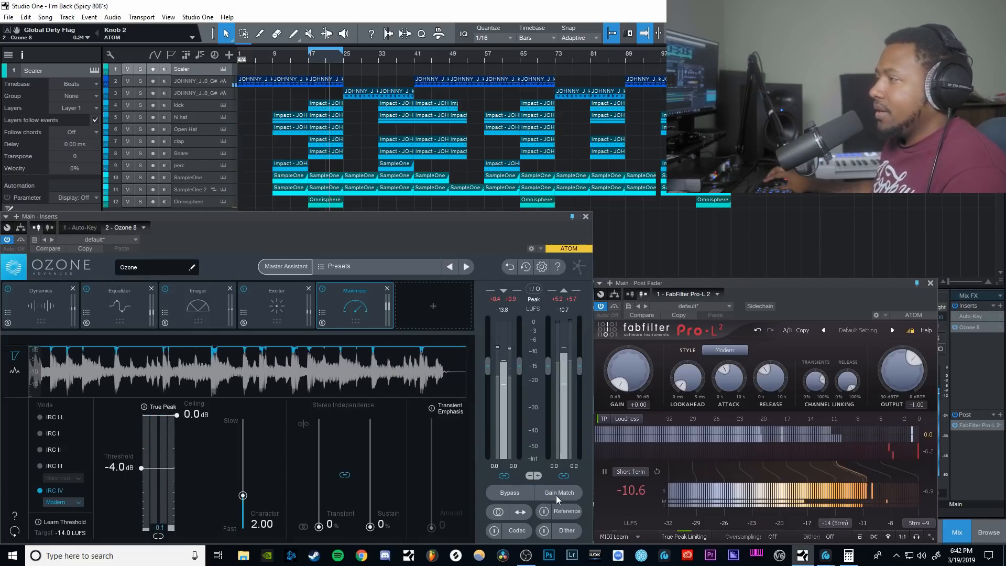
{"action": "left_click", "coordinate": [518, 495]}
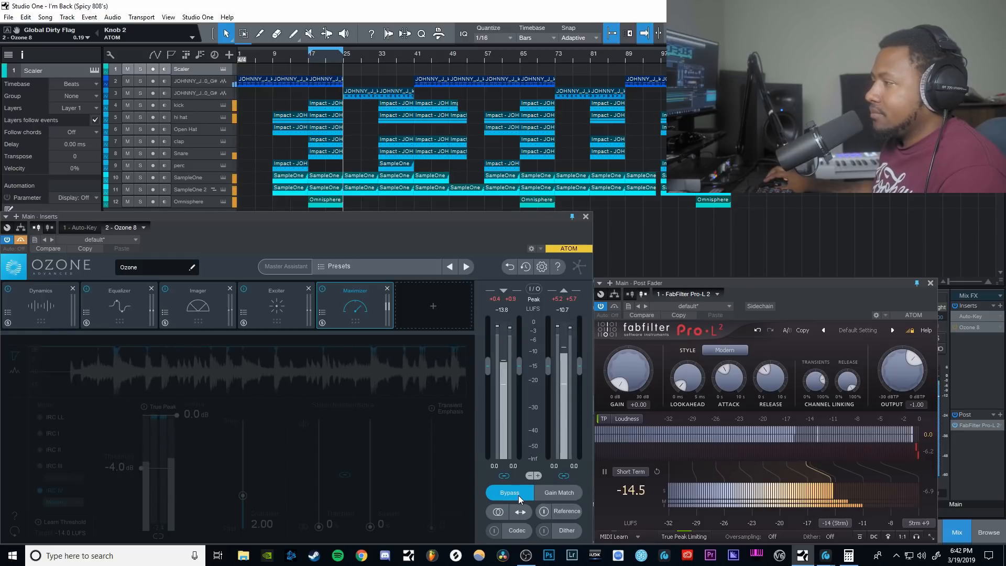
{"action": "left_click", "coordinate": [517, 495]}
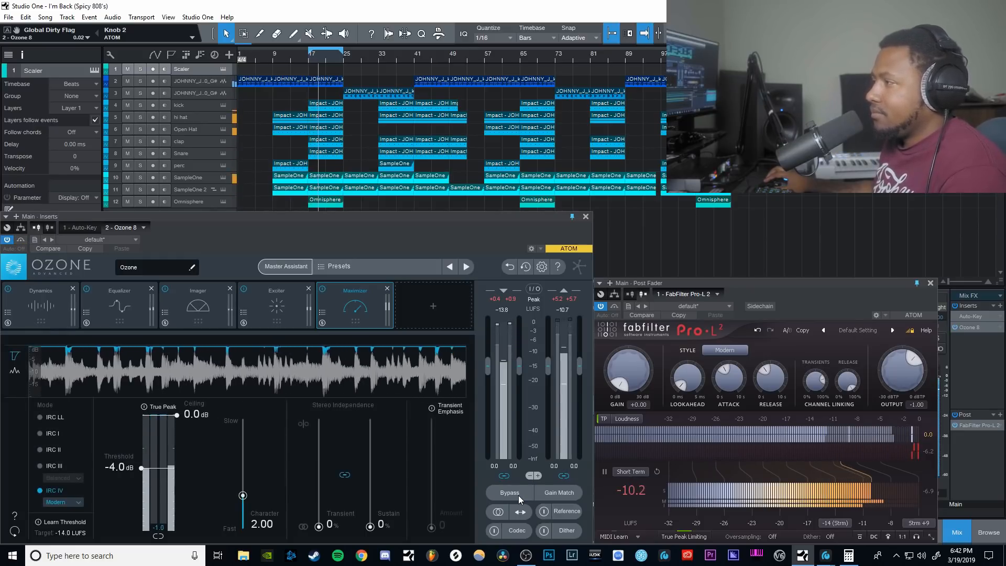
{"action": "left_click", "coordinate": [509, 493]}
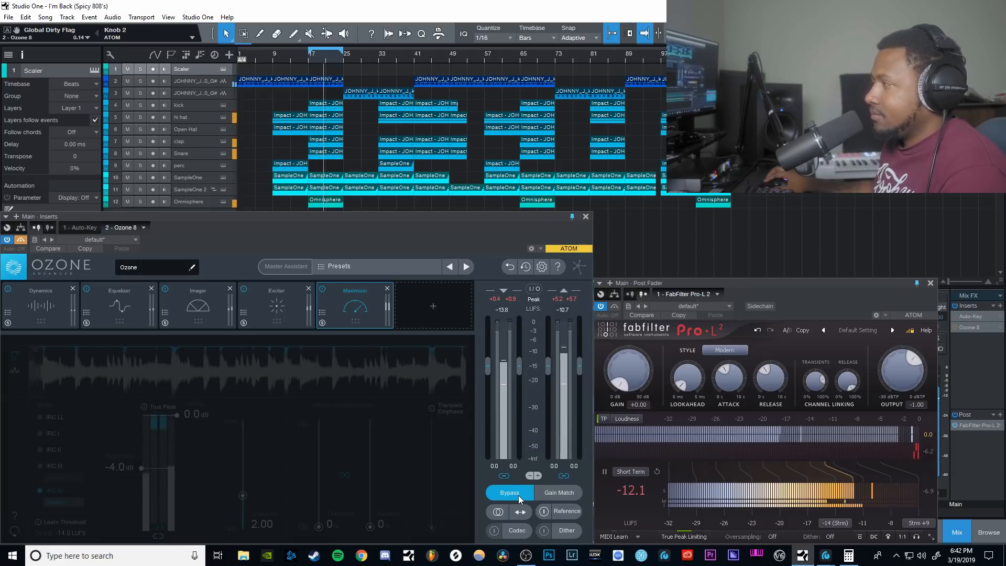
{"action": "left_click", "coordinate": [519, 497]}
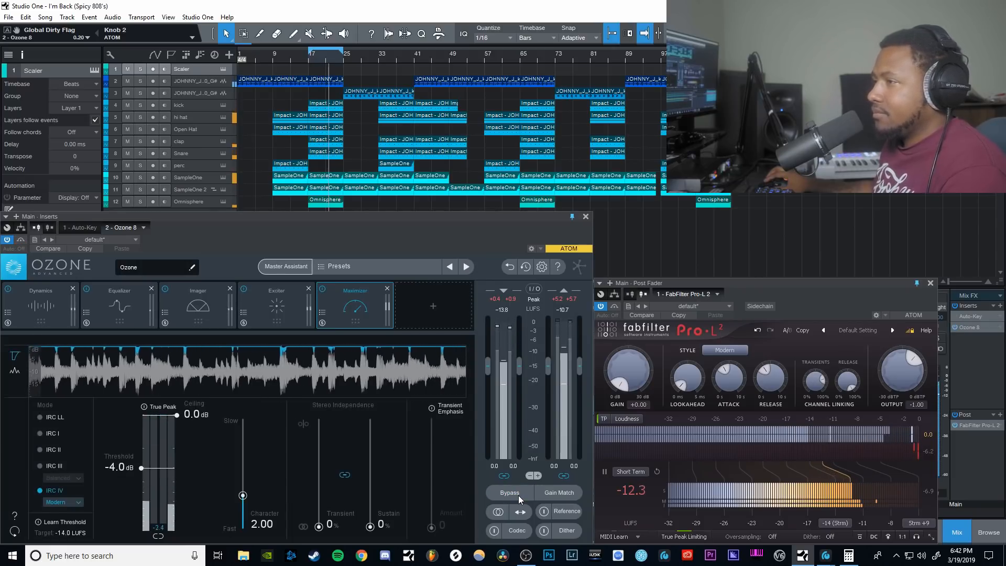
{"action": "key", "text": "space"}
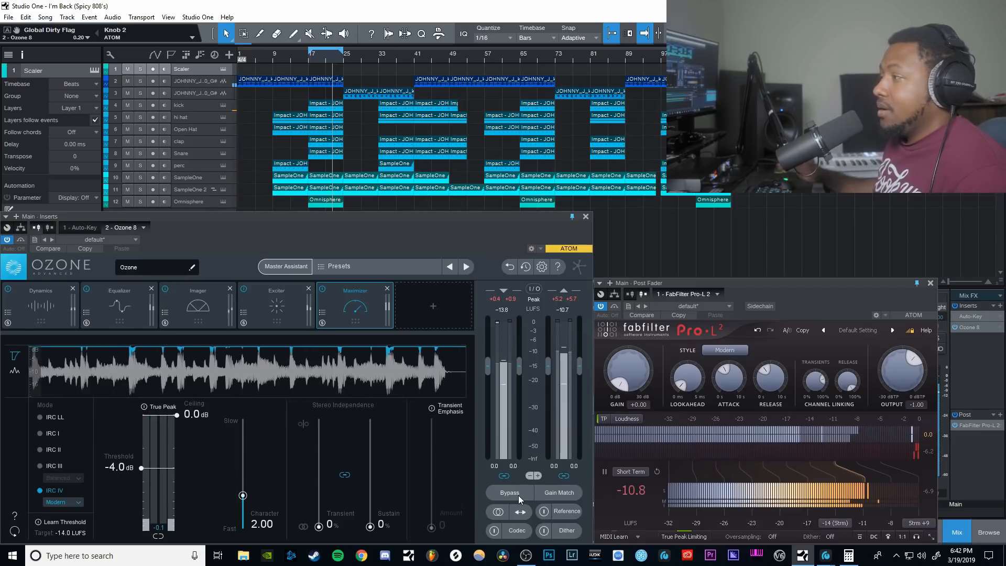